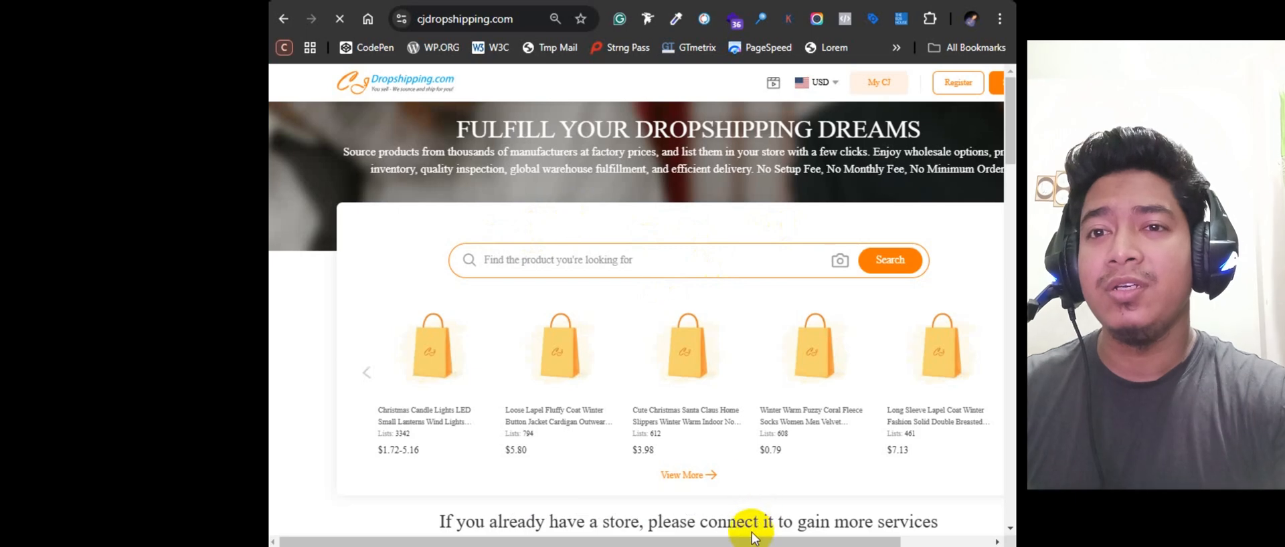
# Step: Open the CJdropshipping account registration form and go through its email, password and confirm-password fields without filling them in
pyautogui.moveTo(755, 540); pyautogui.dragTo(810, 541)
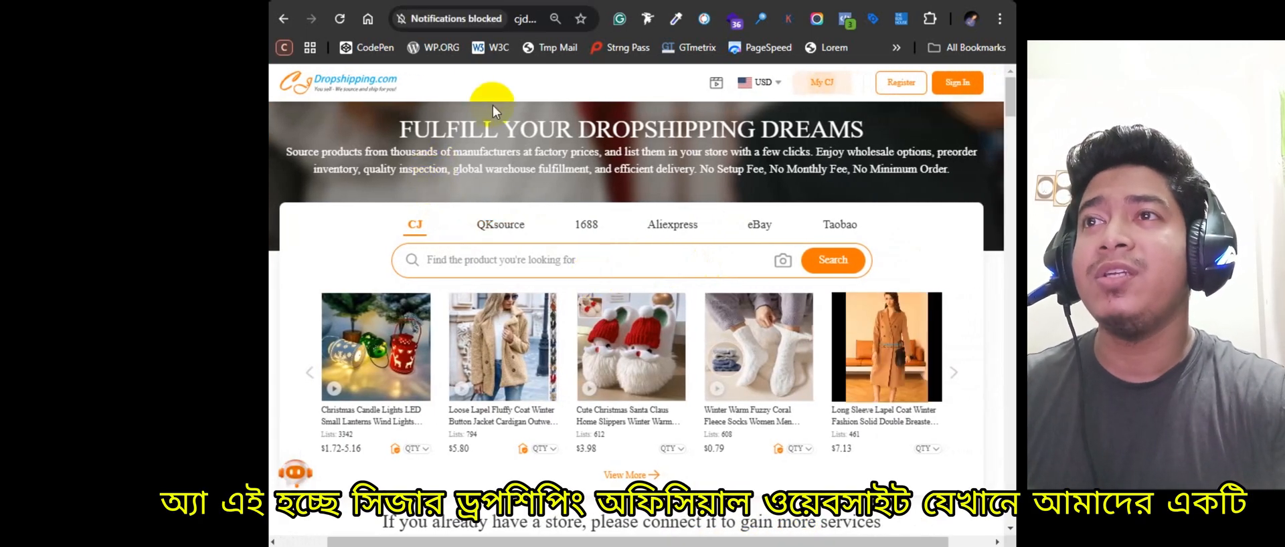
pyautogui.click(963, 100)
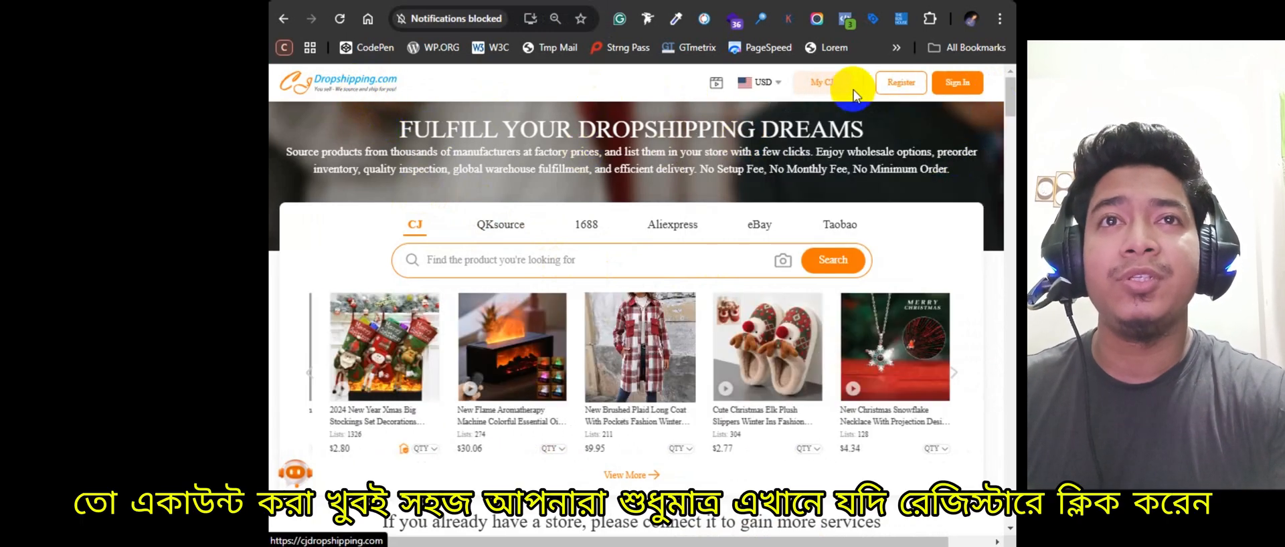
pyautogui.click(895, 84)
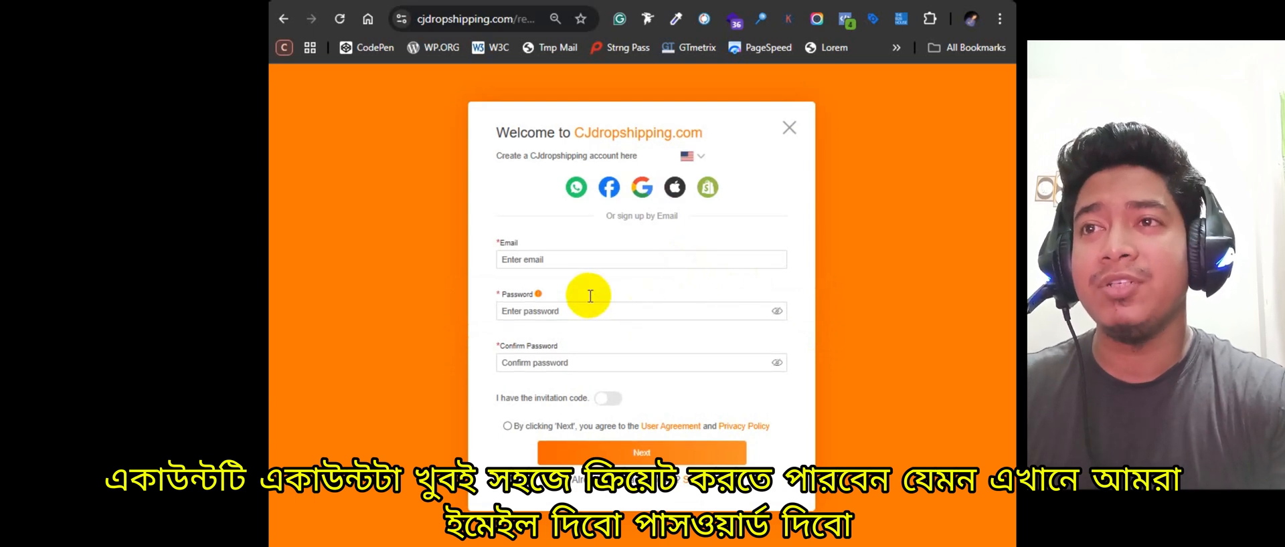
pyautogui.click(530, 310)
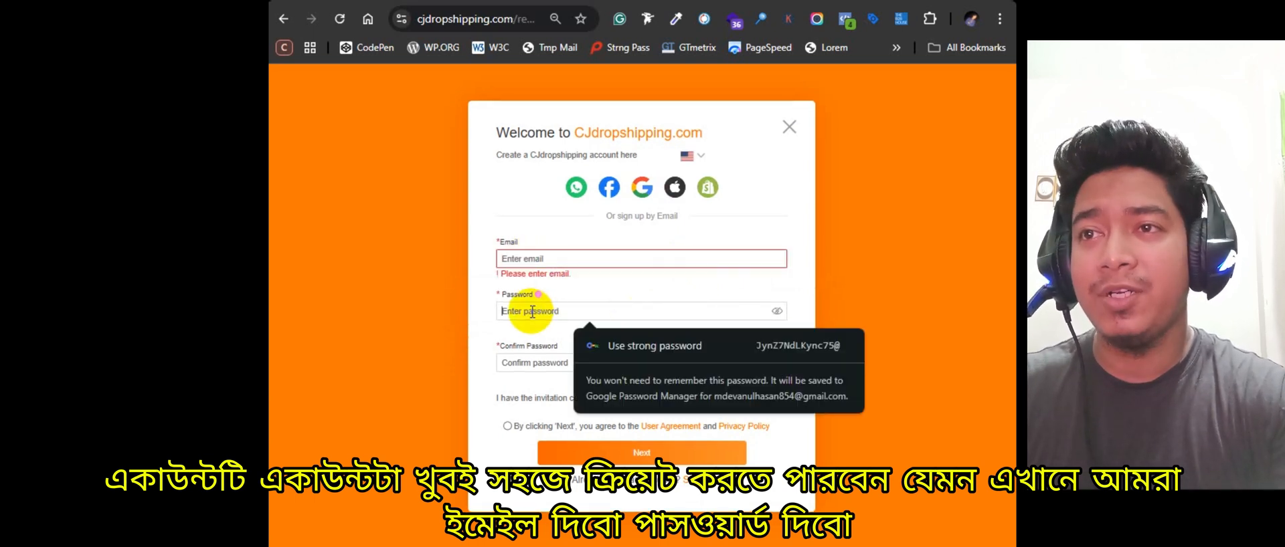
pyautogui.click(533, 366)
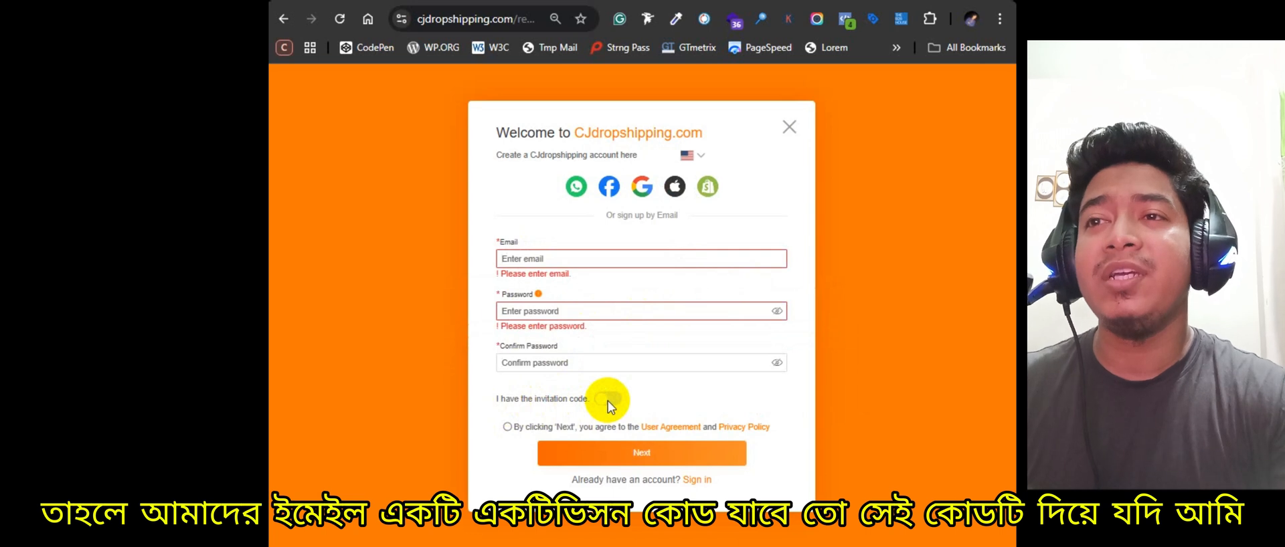
pyautogui.click(627, 458)
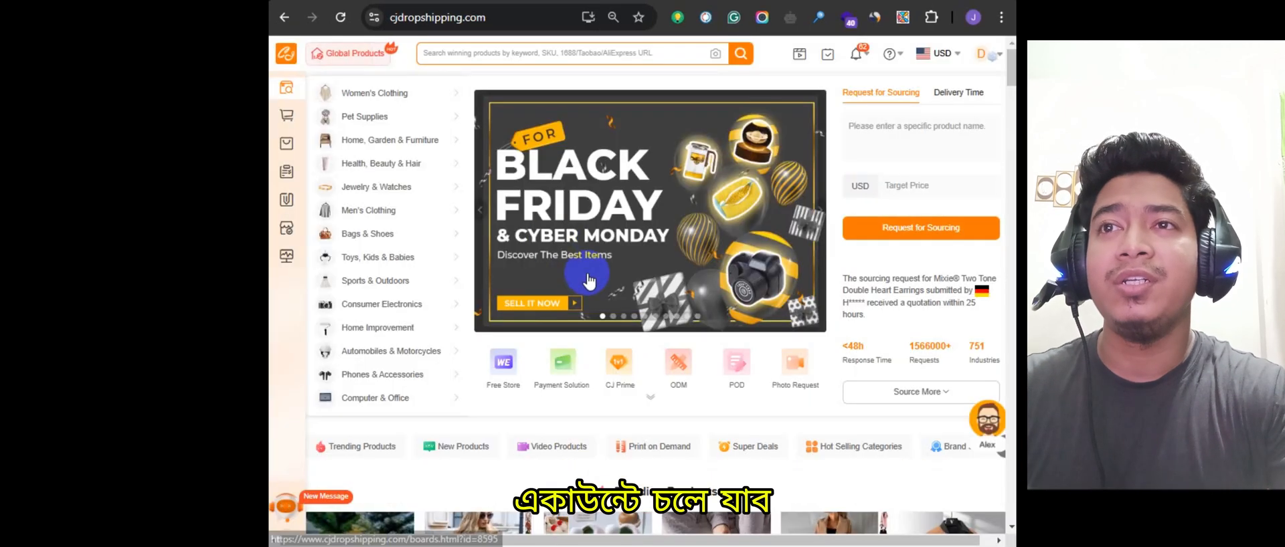
# Step: Look over the CJdropshipping home page and its product categories, such as Jewelry & Watches, Consumer Electronics and Women's Clothing
pyautogui.scroll(-1, 587, 286)
pyautogui.scroll(1, 587, 287)
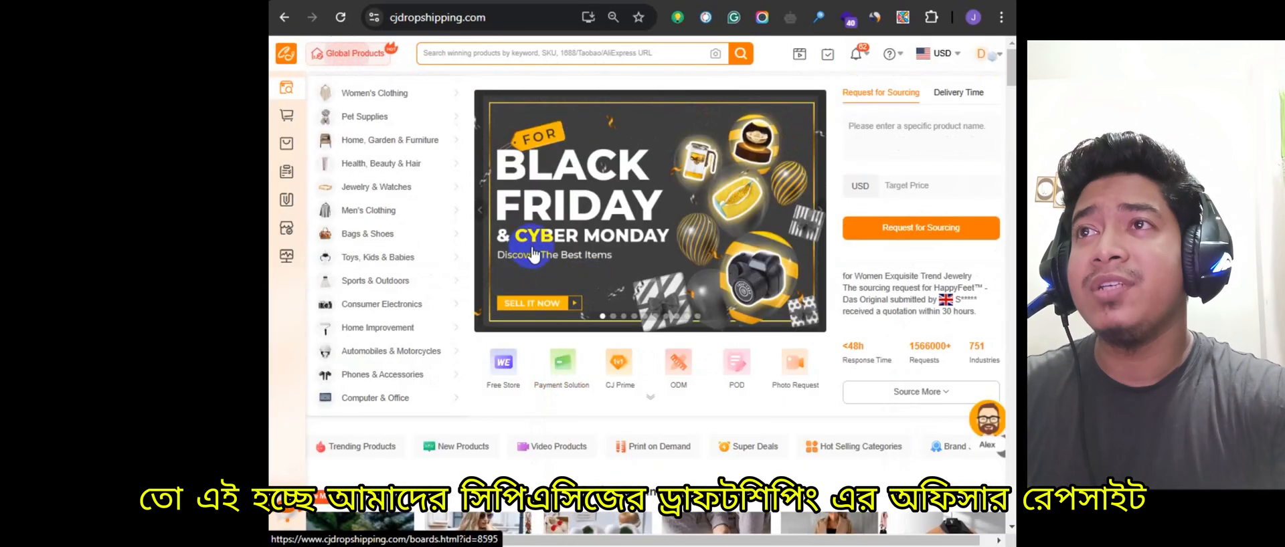
pyautogui.click(462, 56)
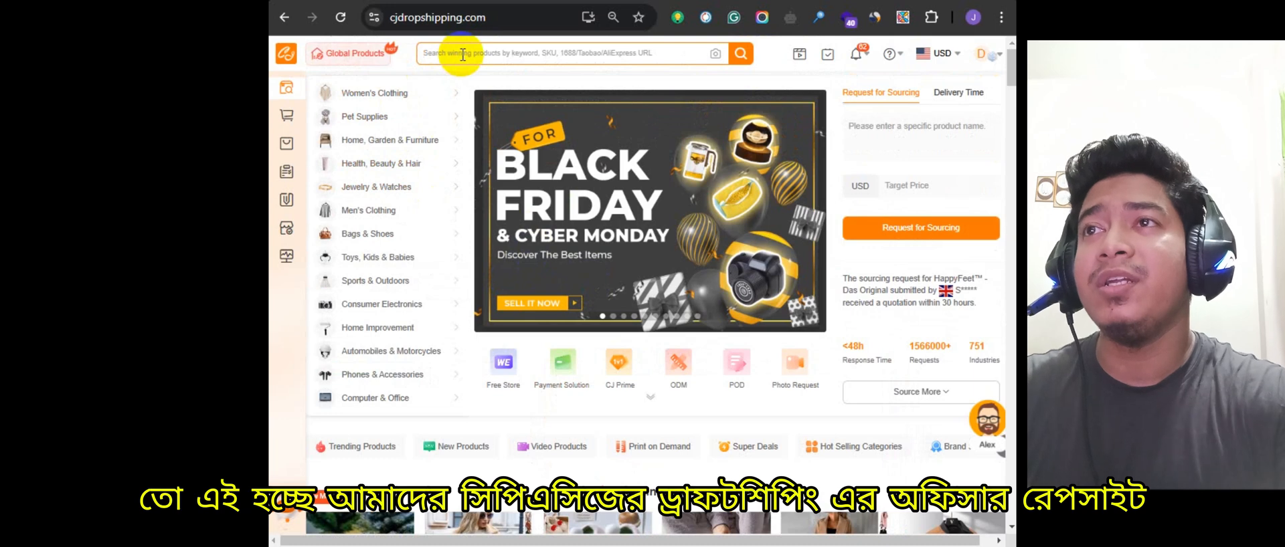
pyautogui.moveTo(408, 187)
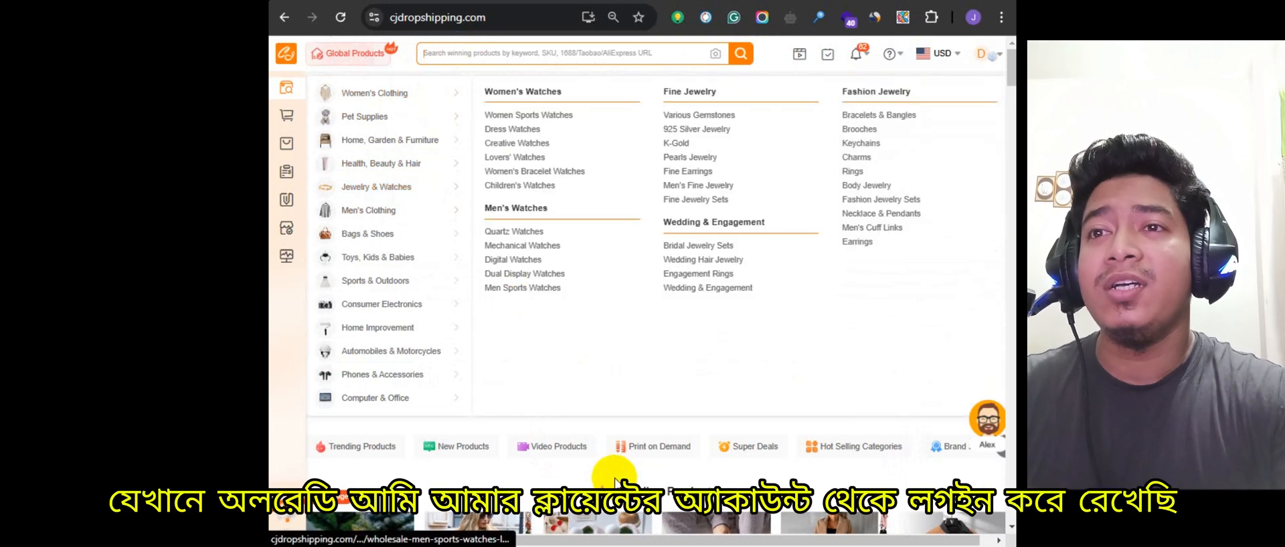
pyautogui.moveTo(988, 61)
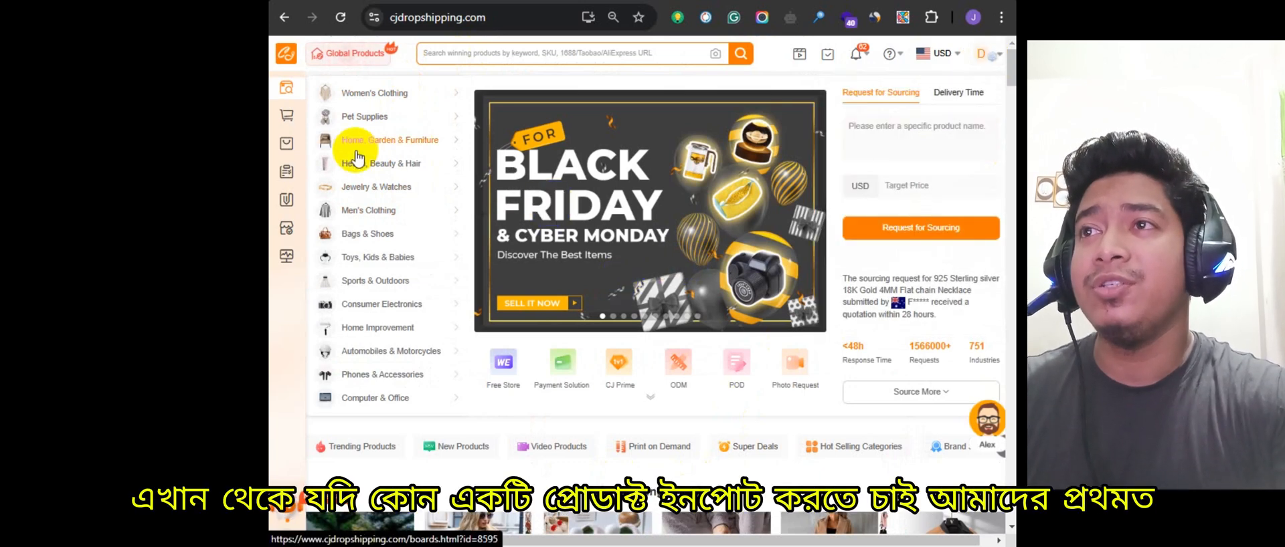
pyautogui.moveTo(339, 106)
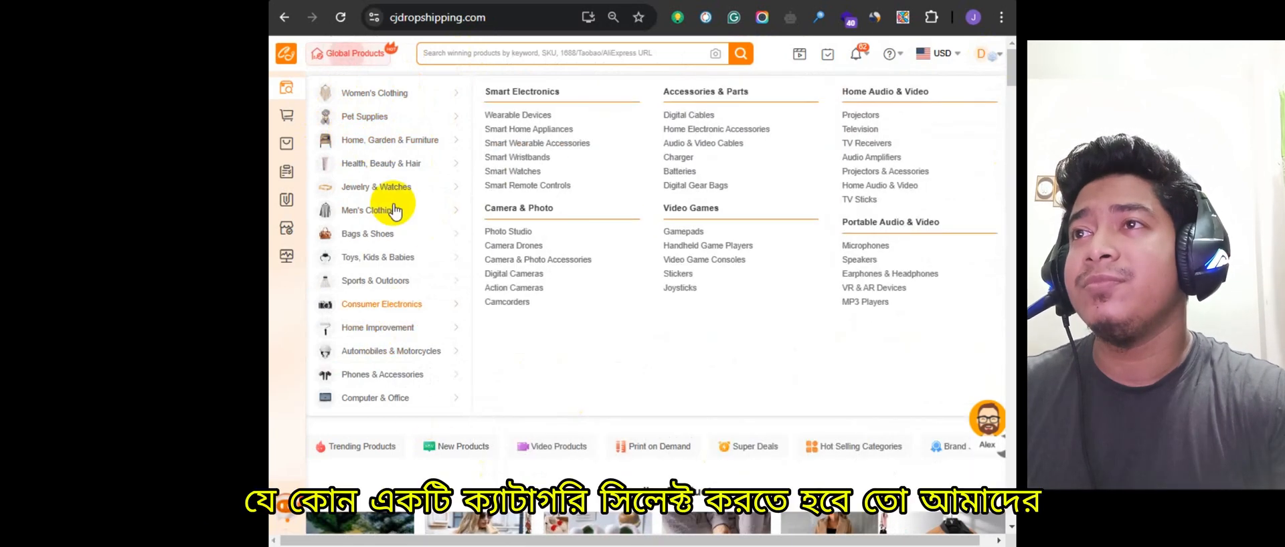
pyautogui.moveTo(393, 101)
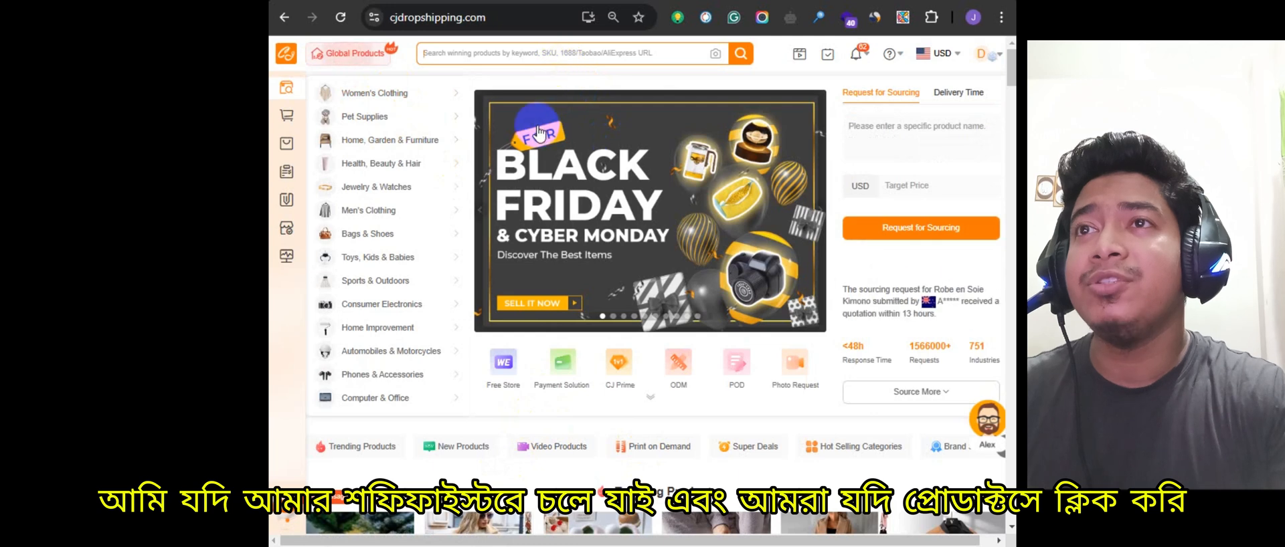
# Step: Switch to the Shopify admin and review the store's product list
pyautogui.click(531, 2)
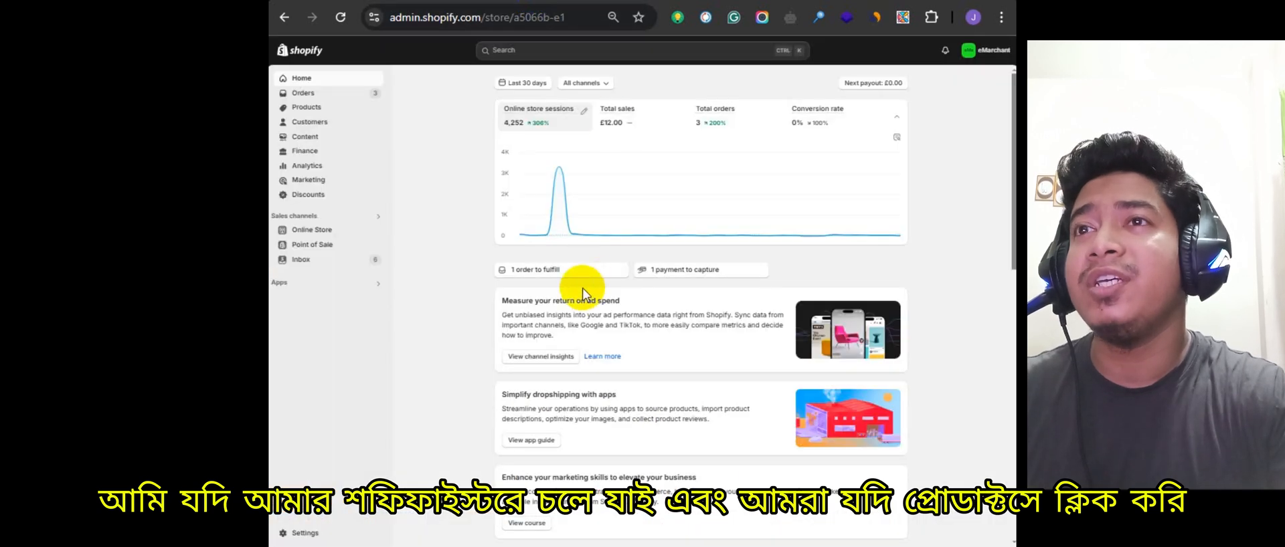
pyautogui.click(304, 107)
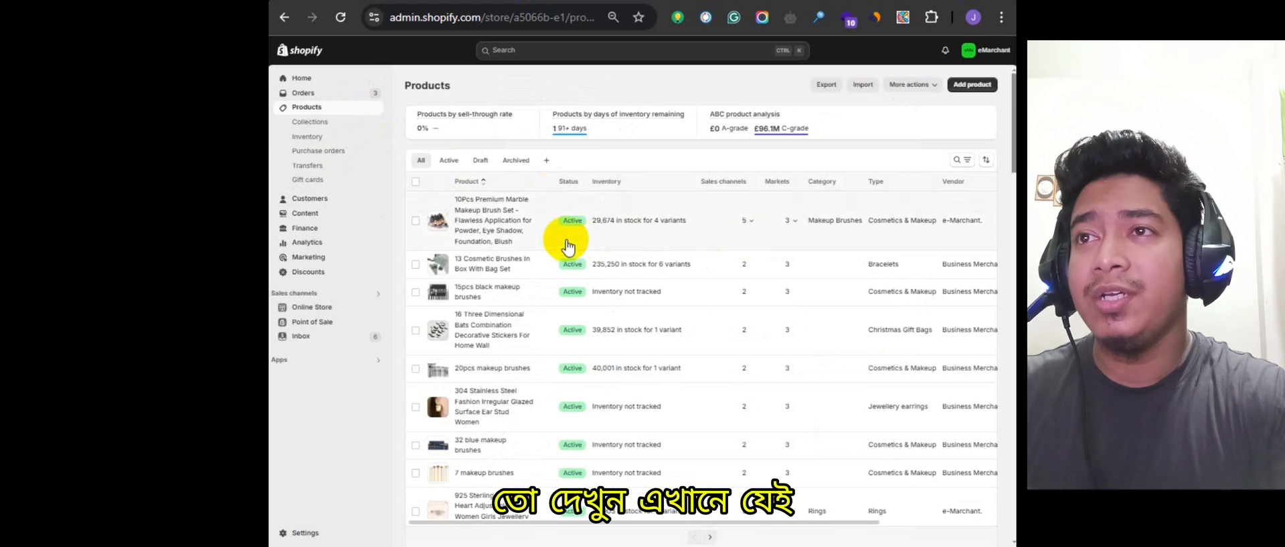
pyautogui.scroll(-2, 480, 285)
pyautogui.scroll(2, 481, 284)
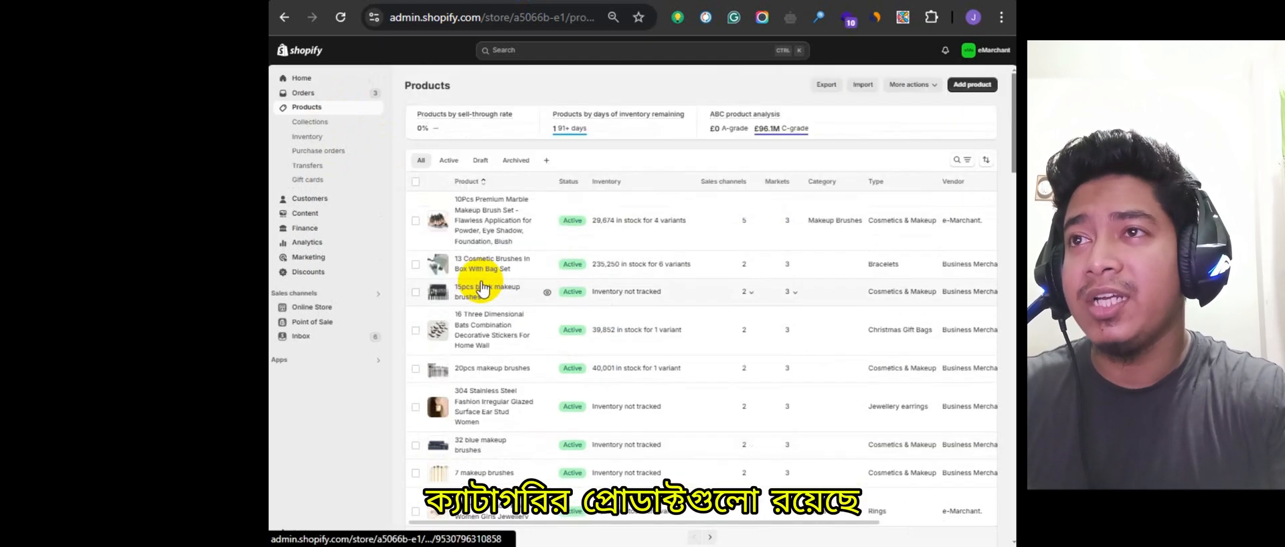
pyautogui.scroll(-10, 495, 308)
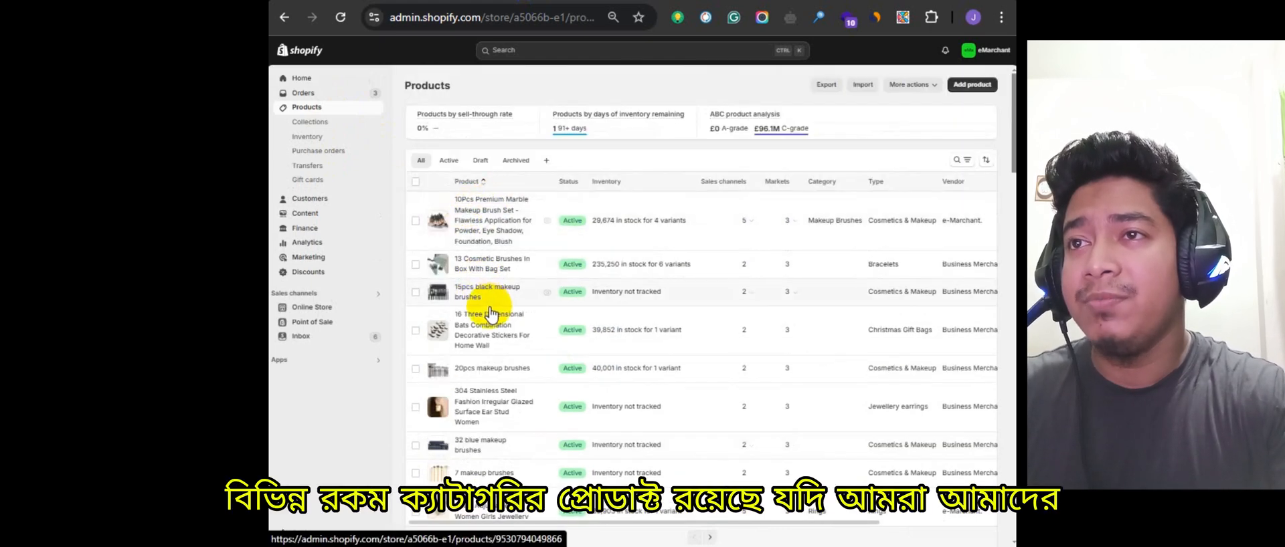
pyautogui.scroll(10, 495, 294)
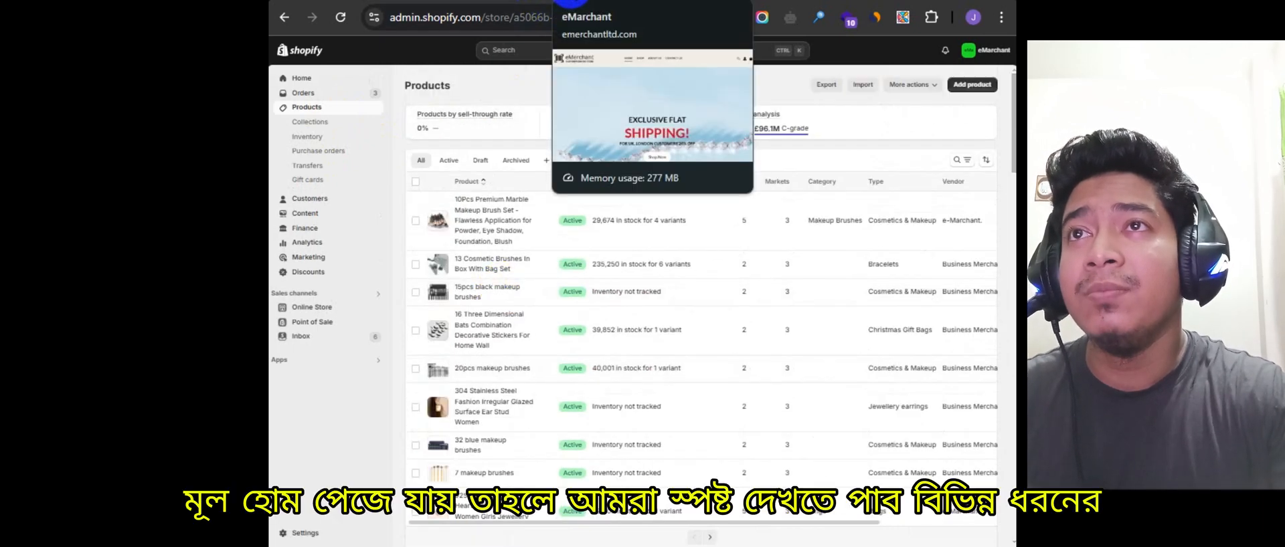
# Step: Switch to the eMerchant storefront and examine the home page's shop categories and its ring, earring, bracelet and jewellery collections
pyautogui.click(578, 2)
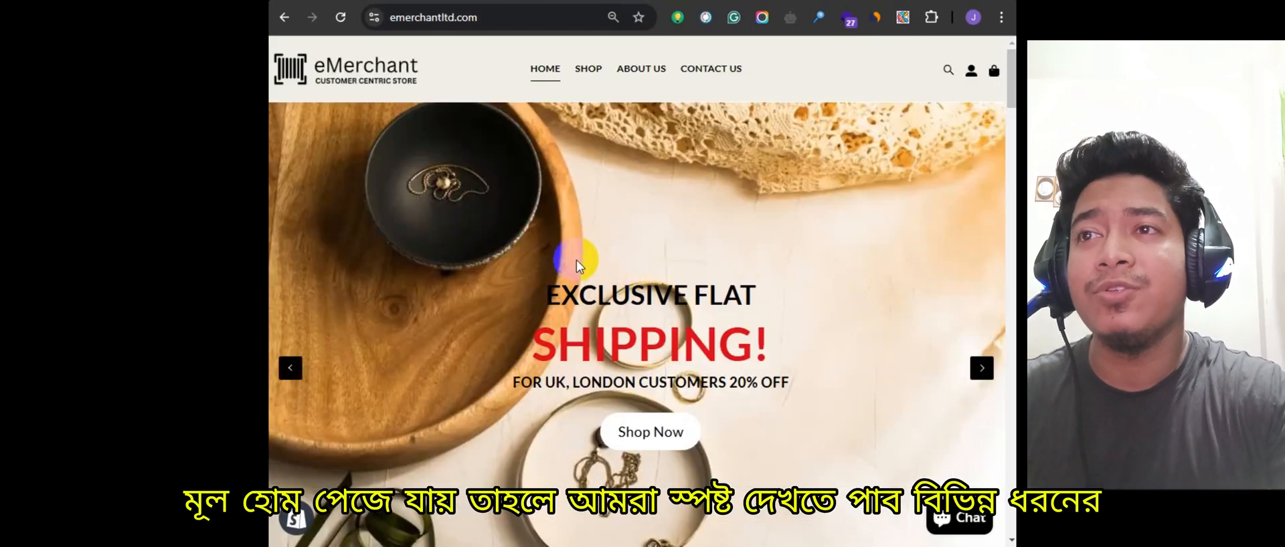
pyautogui.scroll(-6, 545, 273)
pyautogui.scroll(-3, 386, 253)
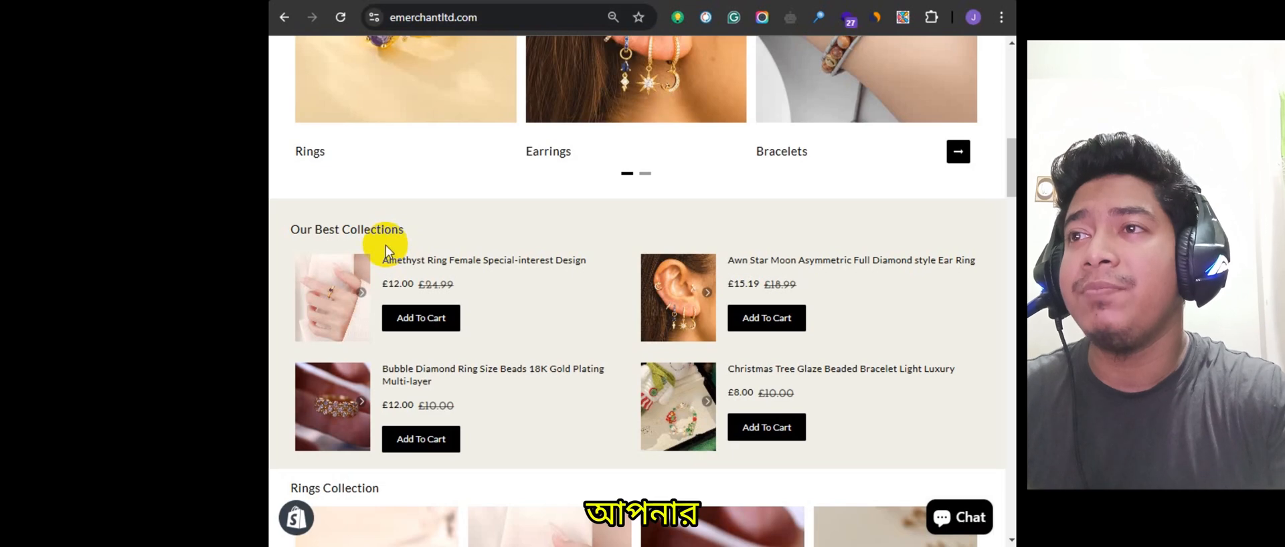
pyautogui.scroll(-1, 324, 231)
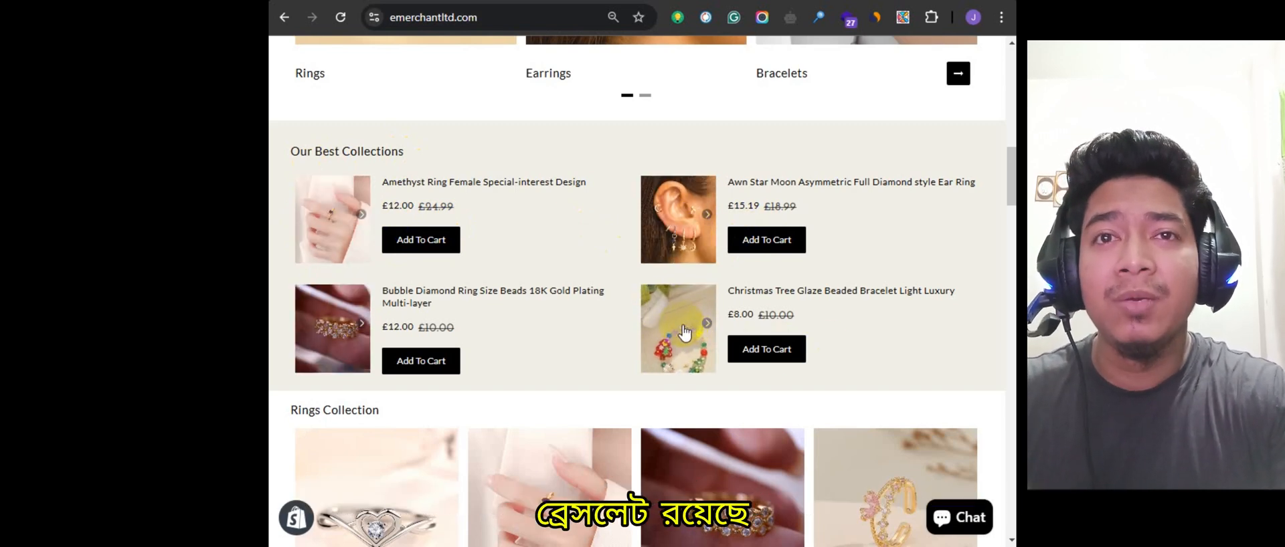
pyautogui.scroll(-5, 684, 333)
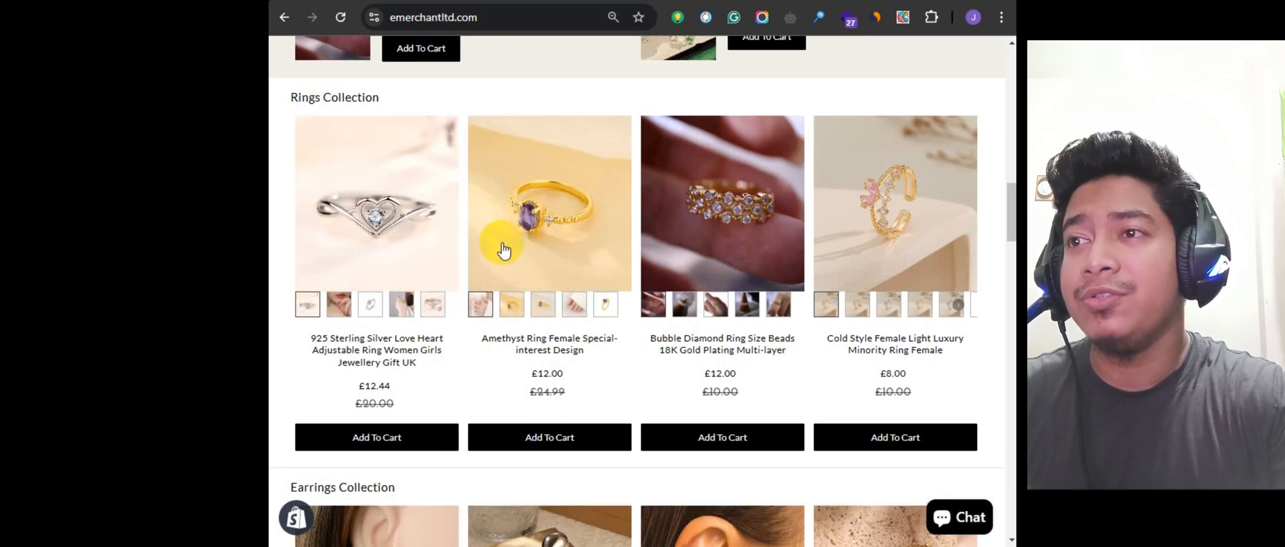
pyautogui.scroll(-3, 496, 247)
pyautogui.scroll(-7, 342, 328)
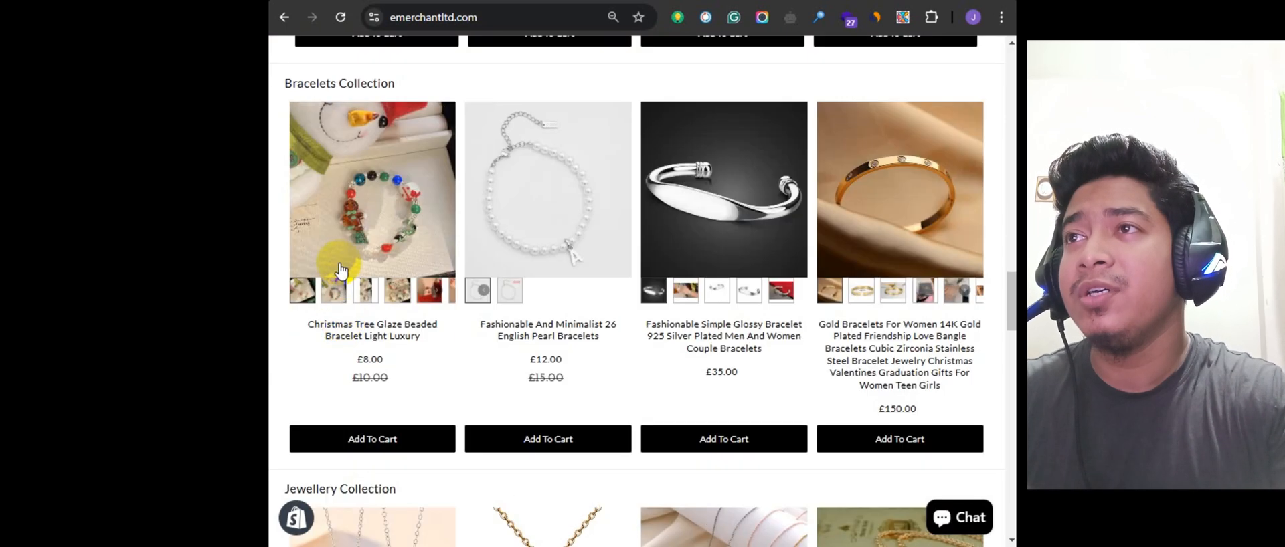
pyautogui.scroll(1, 342, 266)
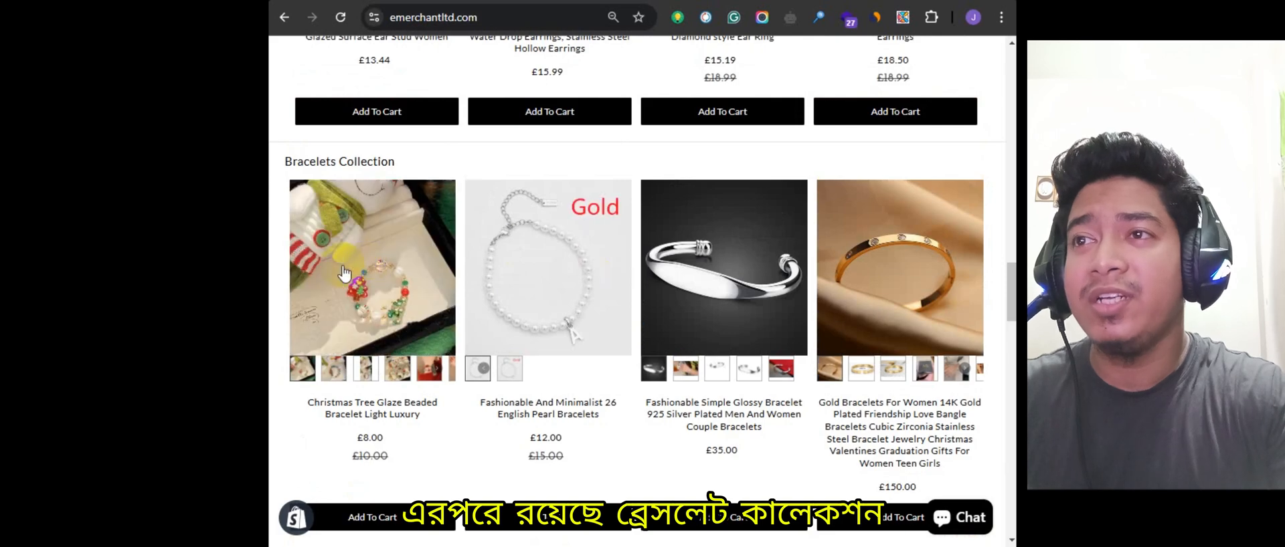
pyautogui.scroll(-6, 339, 266)
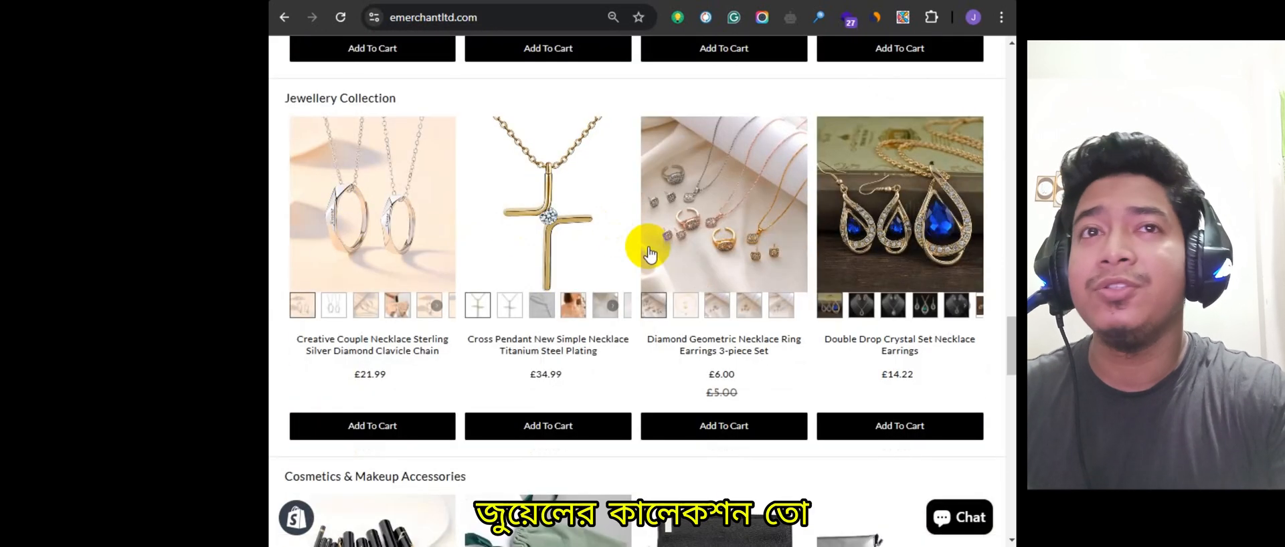
pyautogui.scroll(20, 676, 293)
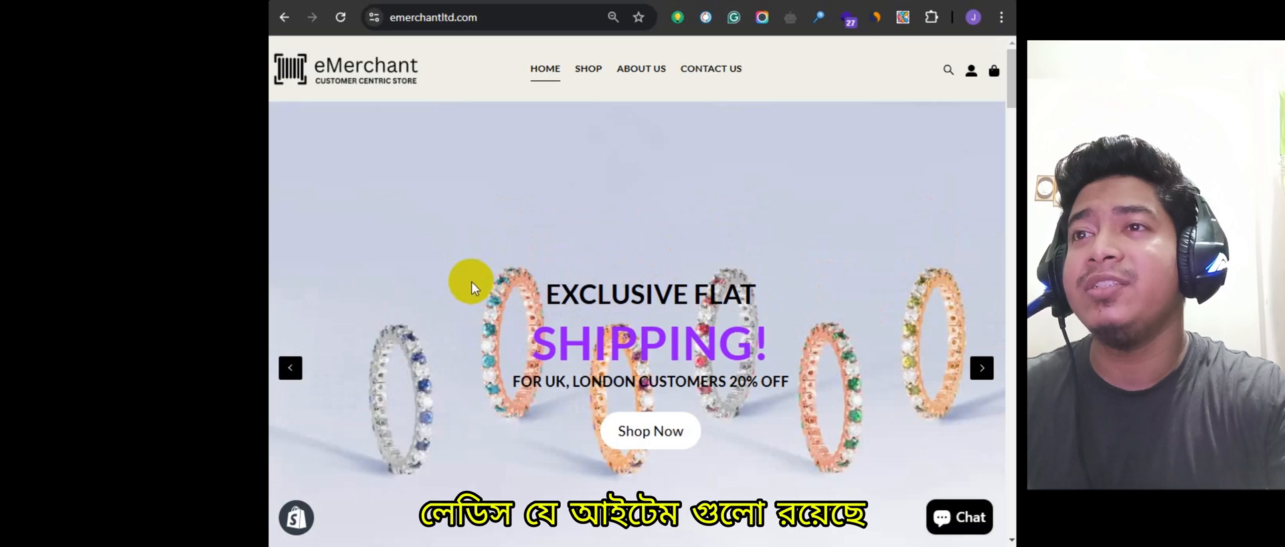
pyautogui.scroll(-7, 472, 282)
pyautogui.scroll(2, 472, 282)
pyautogui.scroll(-3, 473, 282)
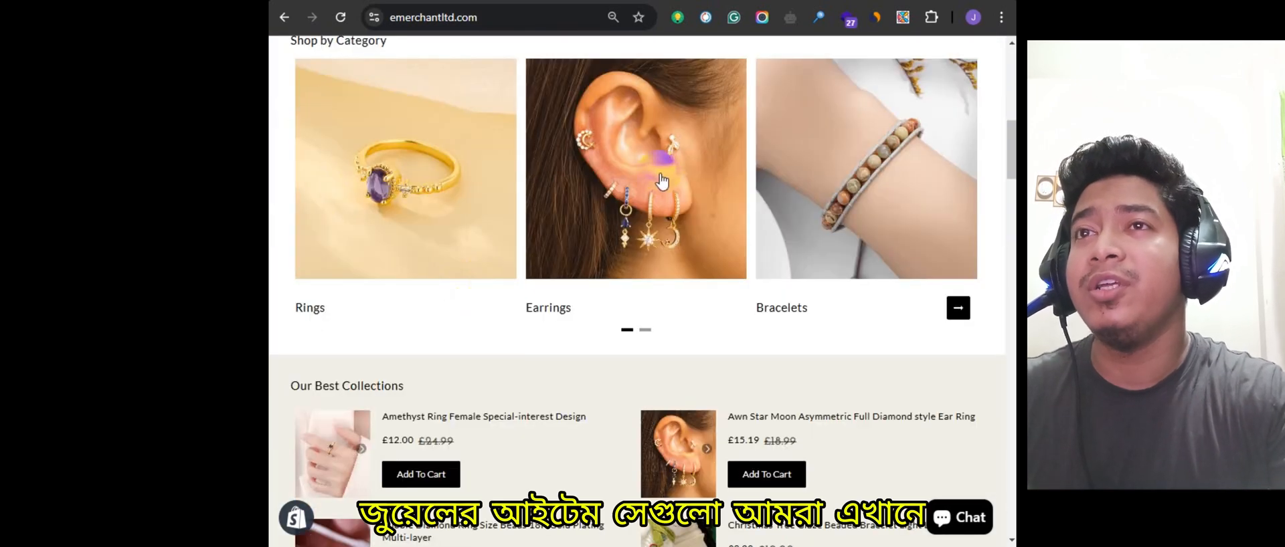
pyautogui.scroll(1, 550, 273)
pyautogui.scroll(-10, 553, 272)
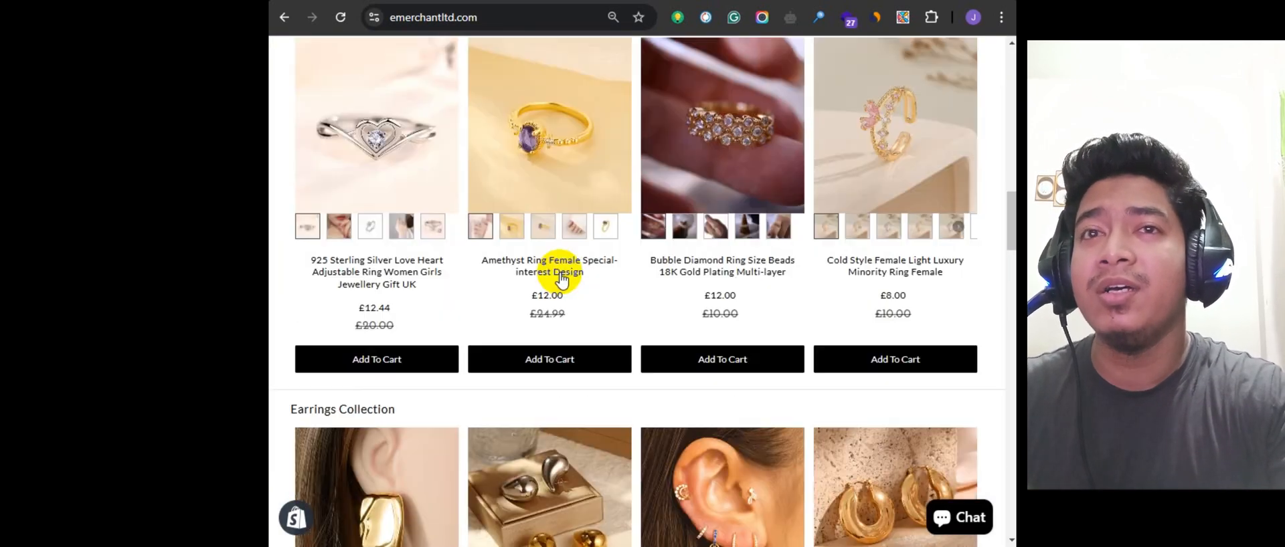
pyautogui.scroll(-3, 561, 279)
pyautogui.moveTo(1010, 256); pyautogui.dragTo(1010, 47)
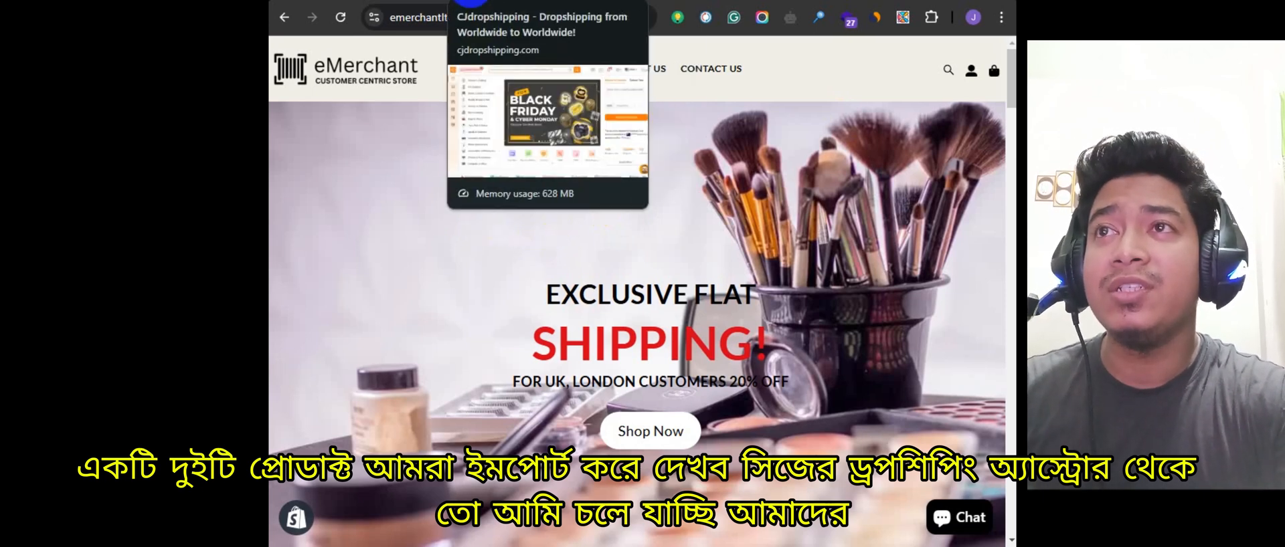
# Step: Switch back to CJdropshipping and open the Rings category under Jewelry & Watches, Fashion Jewelry
pyautogui.click(471, 1)
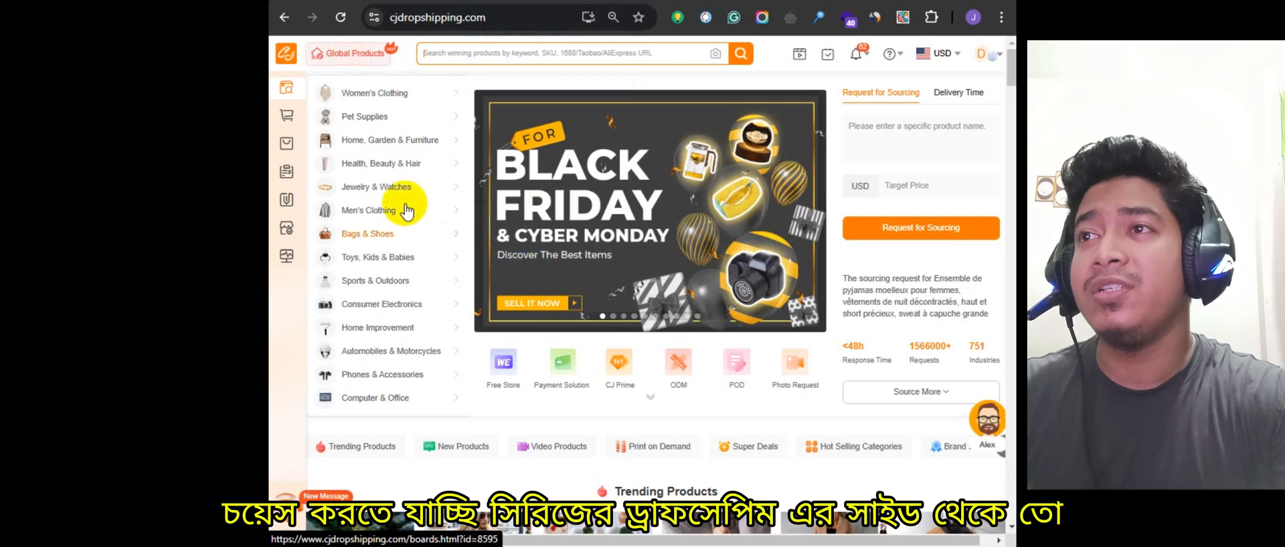
pyautogui.moveTo(384, 210)
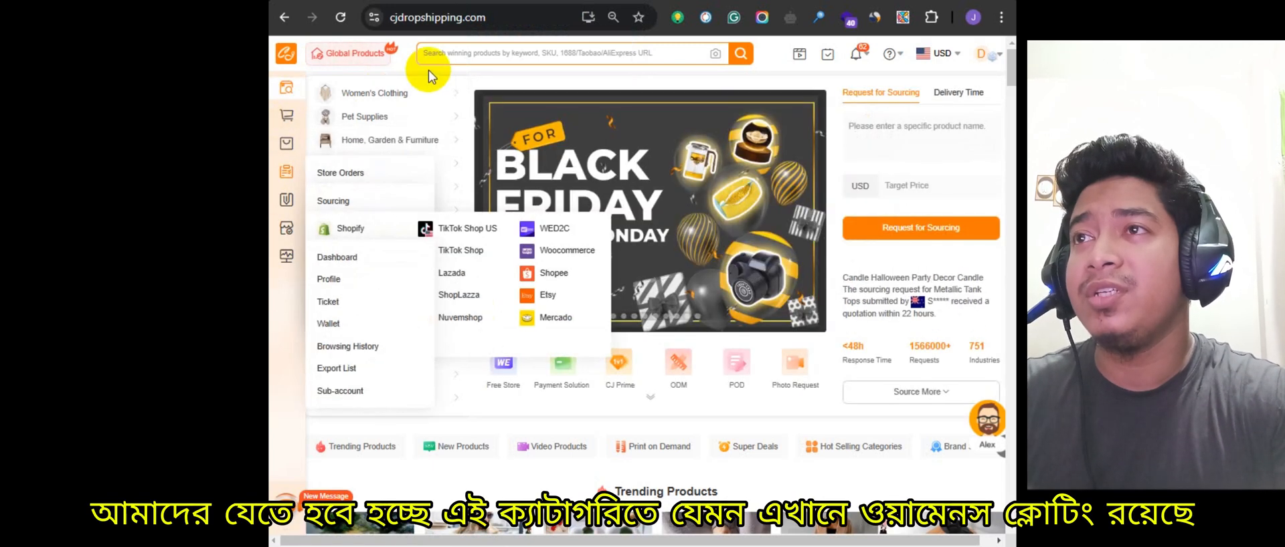
pyautogui.moveTo(379, 100)
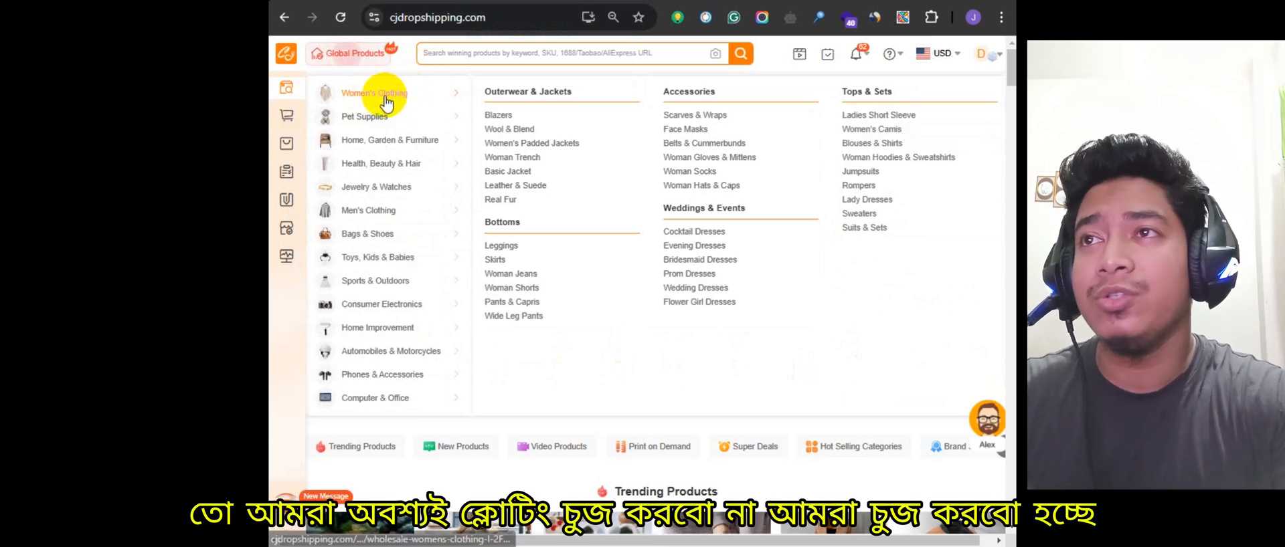
pyautogui.moveTo(354, 250)
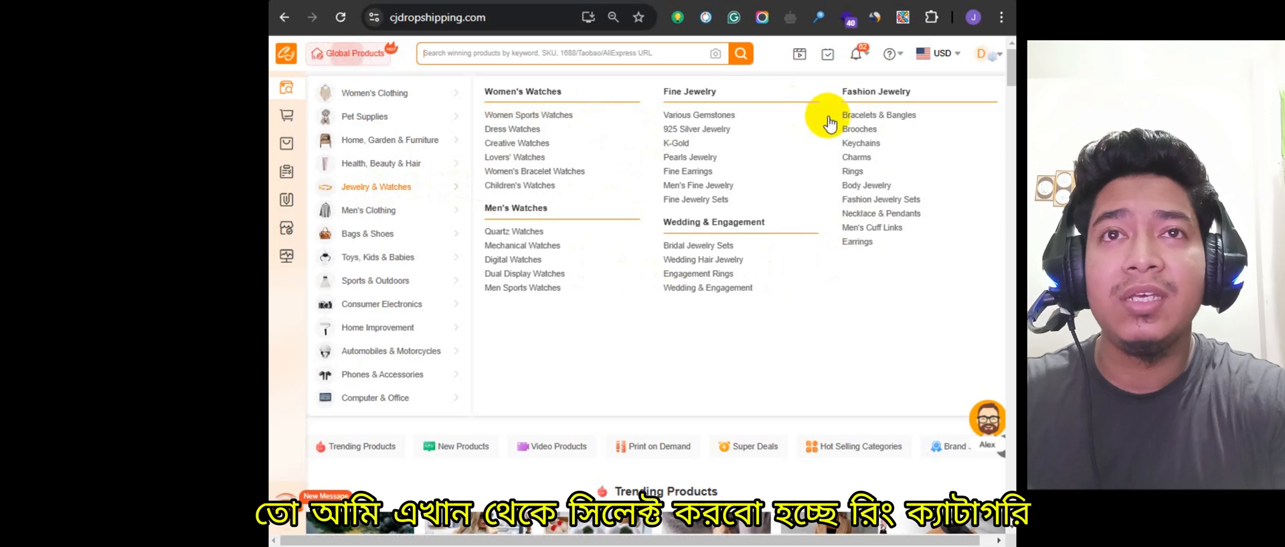
pyautogui.click(855, 173)
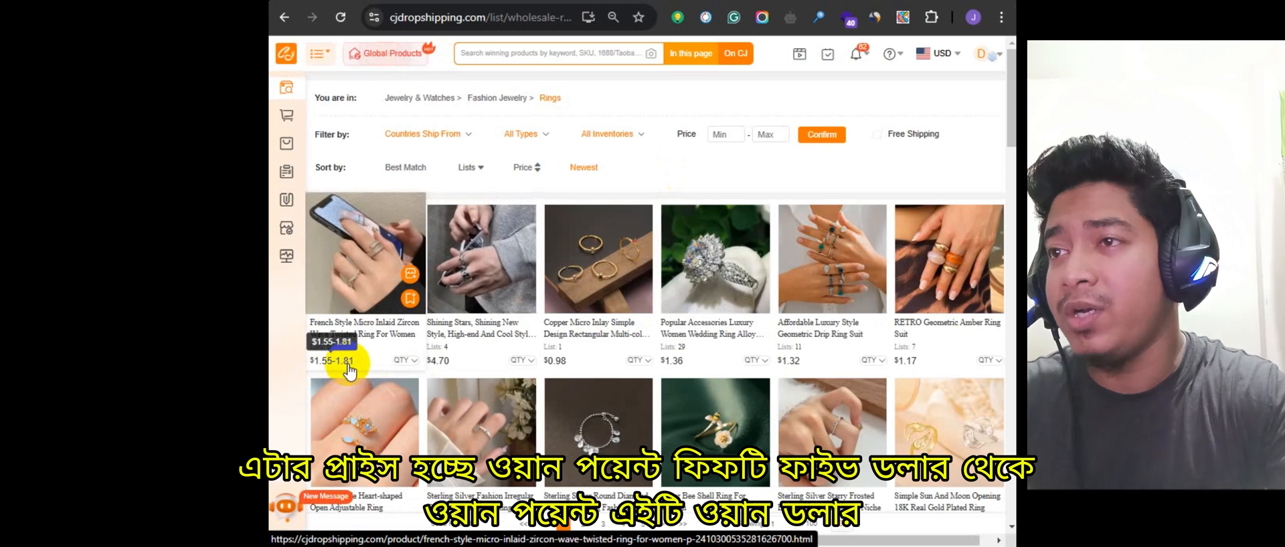
# Step: Recheck the product list in the Shopify admin and return to the CJdropshipping Rings listing
pyautogui.moveTo(405, 363)
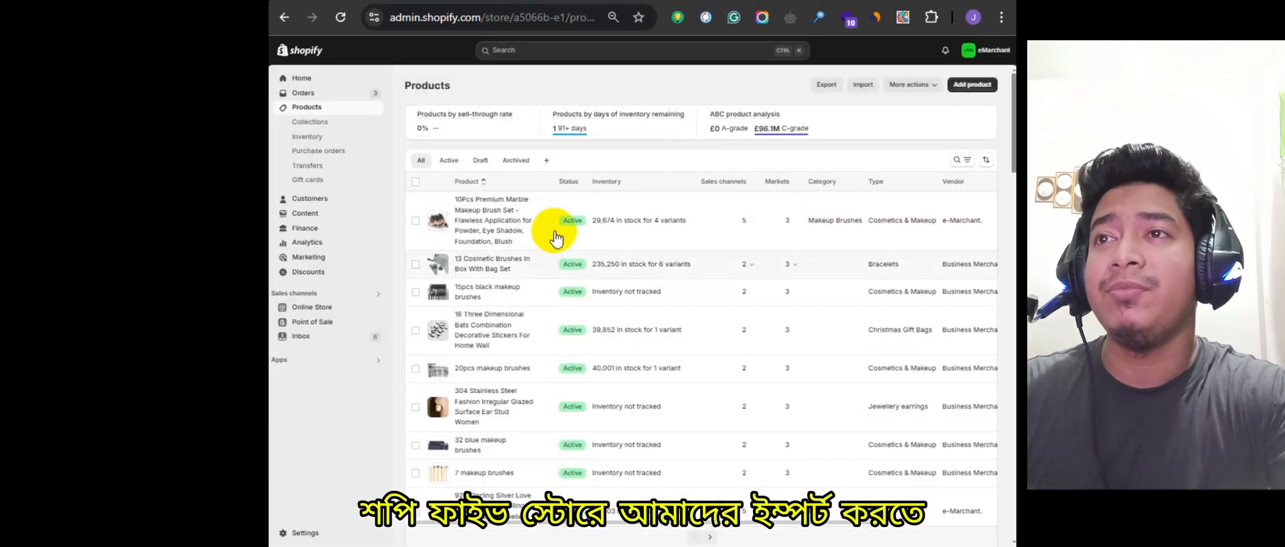
pyautogui.scroll(-2, 546, 294)
pyautogui.scroll(2, 545, 295)
pyautogui.click(498, 26)
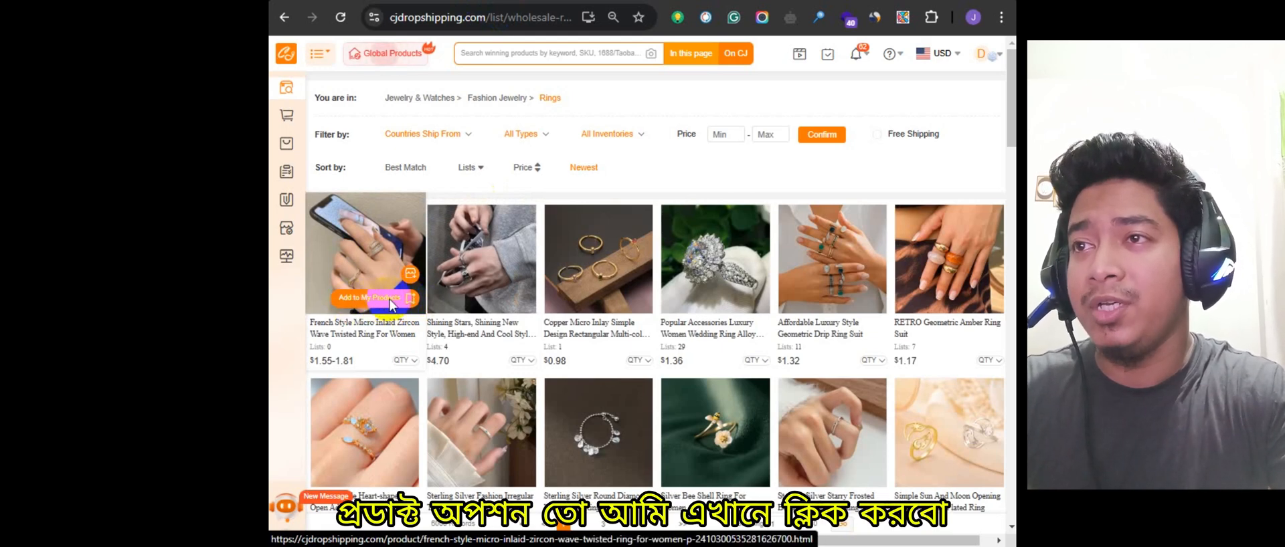
# Step: Add the French Style Micro Inlaid Zircon ring and the Shining Stars couple's ring to My Products
pyautogui.click(391, 301)
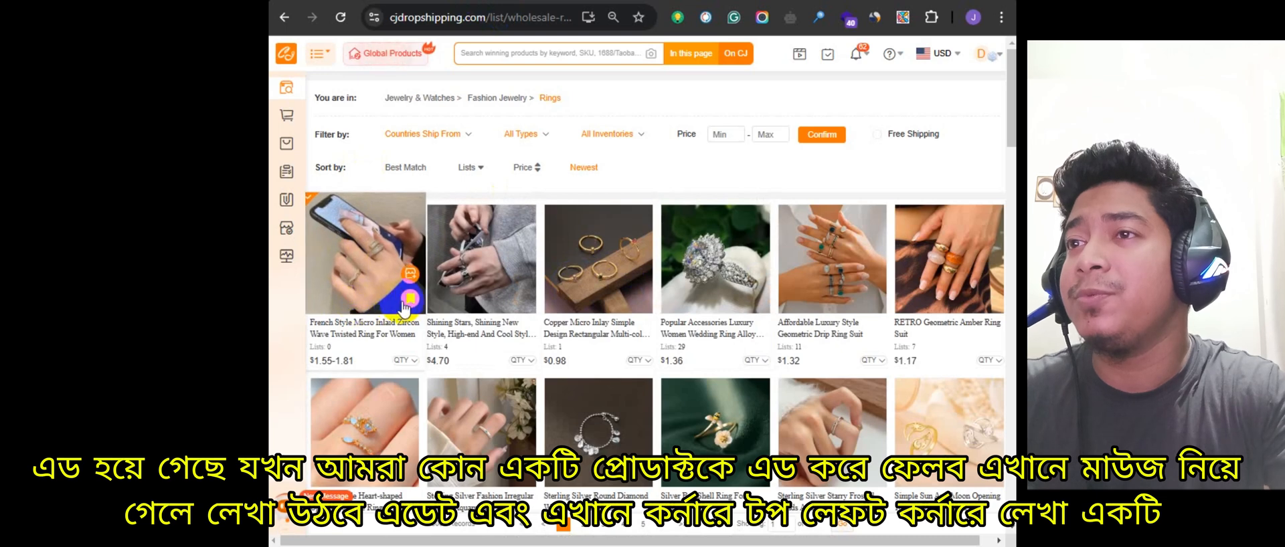
pyautogui.moveTo(401, 304)
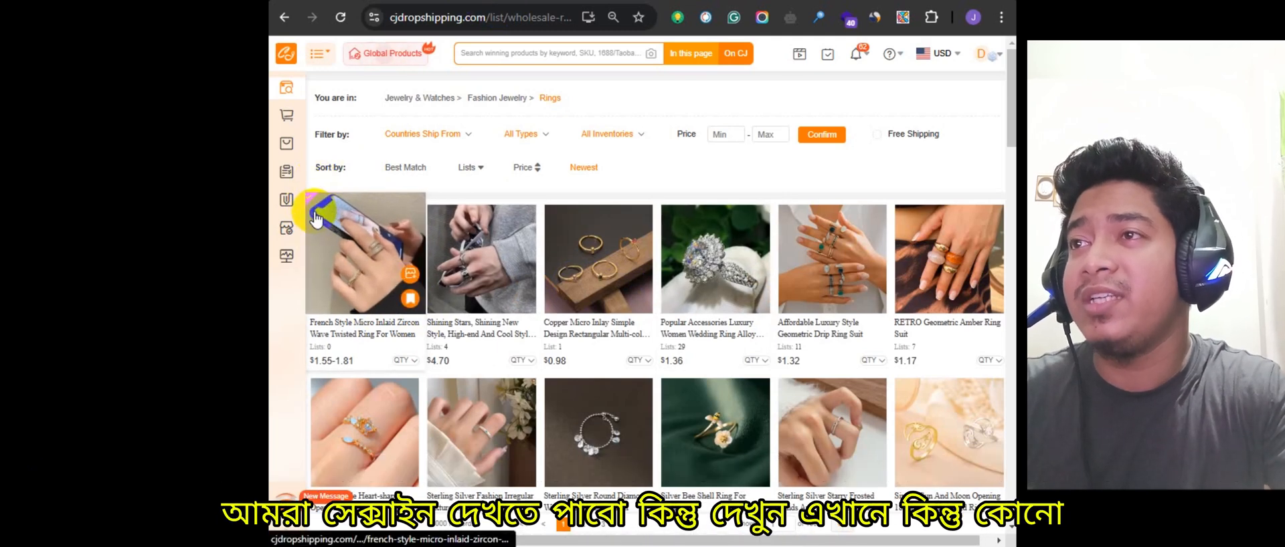
pyautogui.click(430, 204)
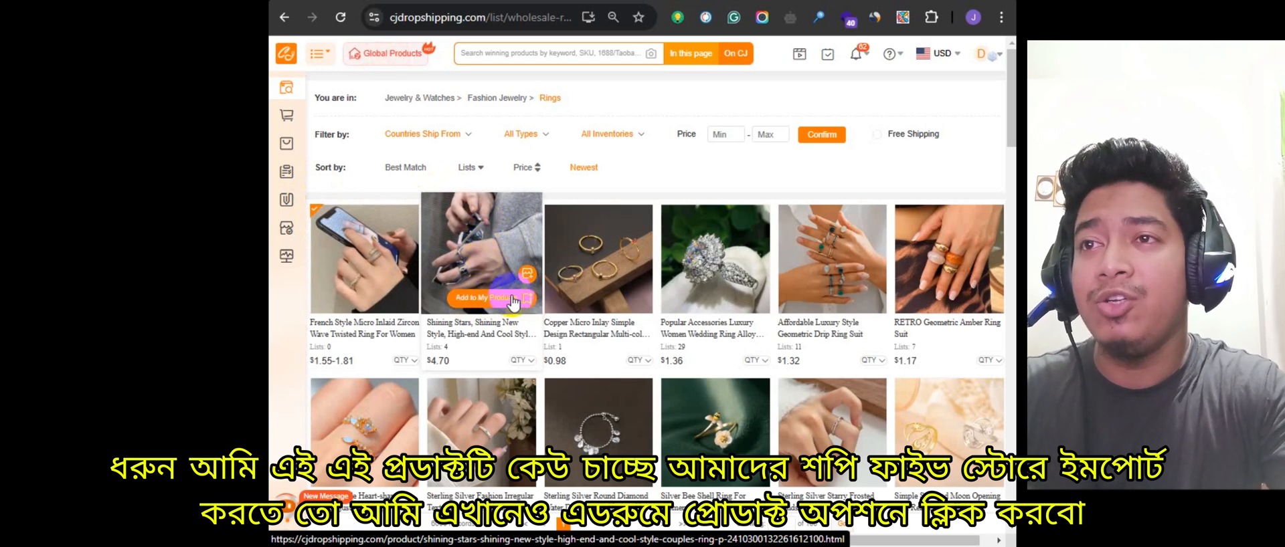
pyautogui.click(512, 299)
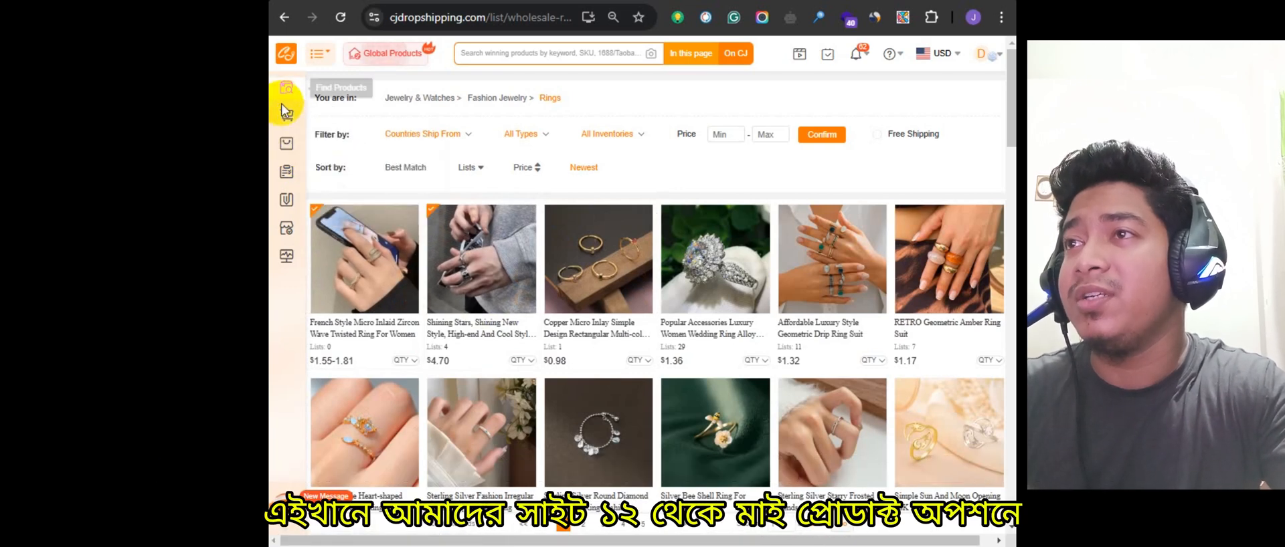
# Step: Open My Products and review the entries for the two newly added rings
pyautogui.moveTo(279, 158)
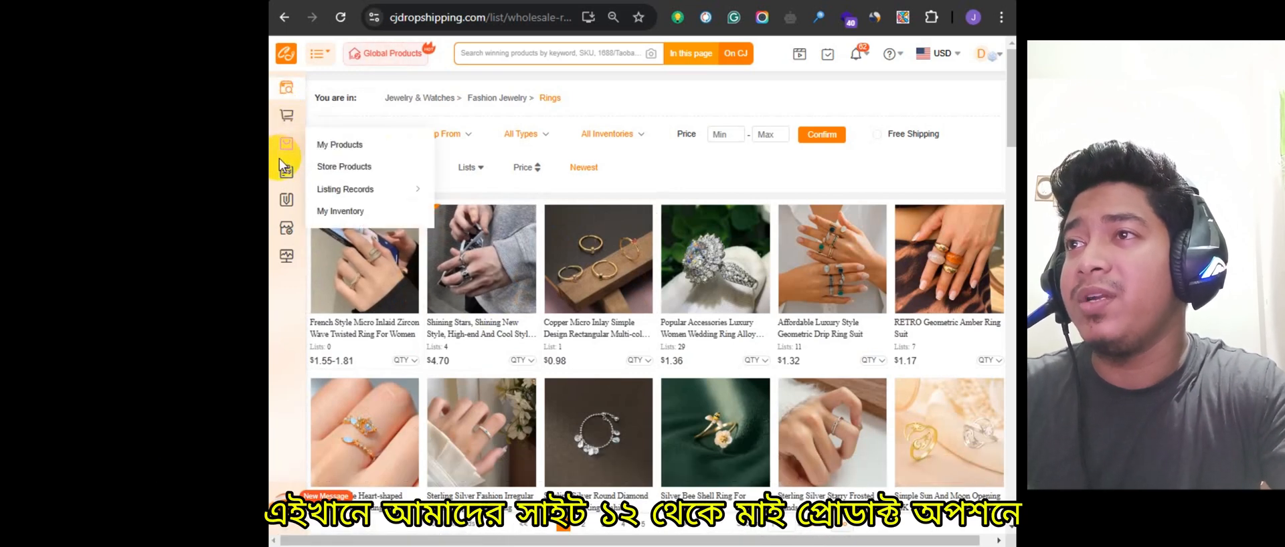
pyautogui.click(355, 145)
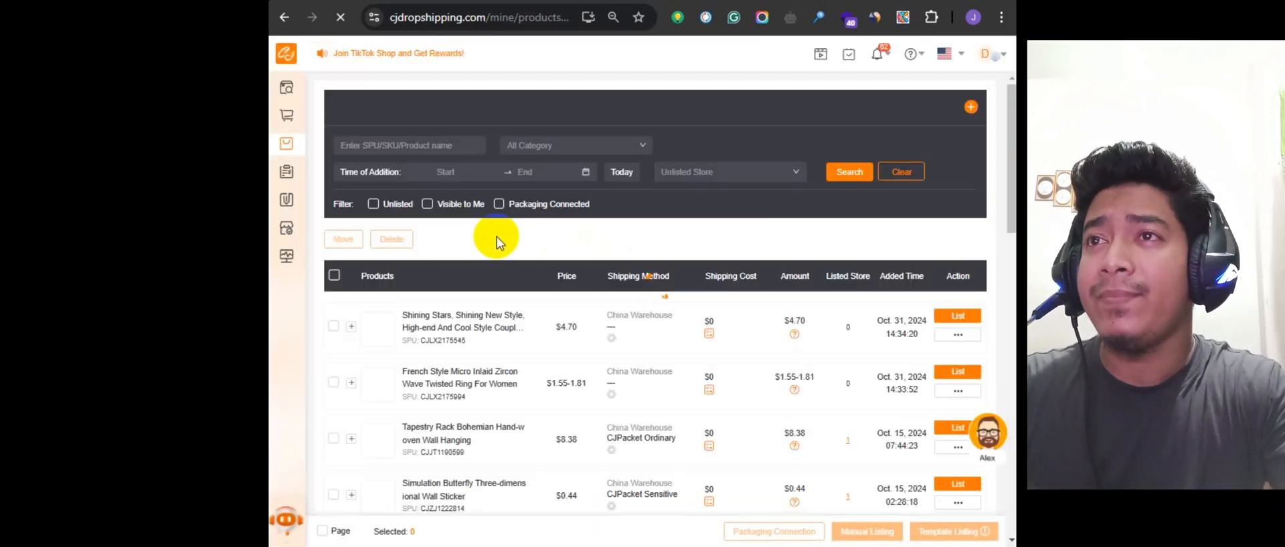
pyautogui.scroll(-1, 548, 260)
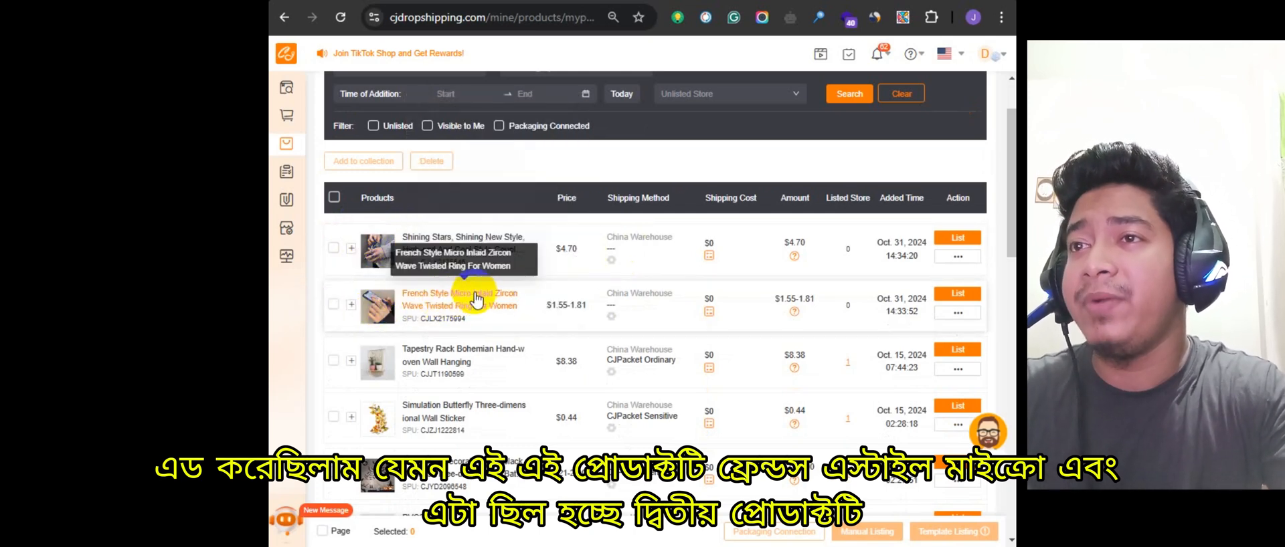
pyautogui.moveTo(376, 248)
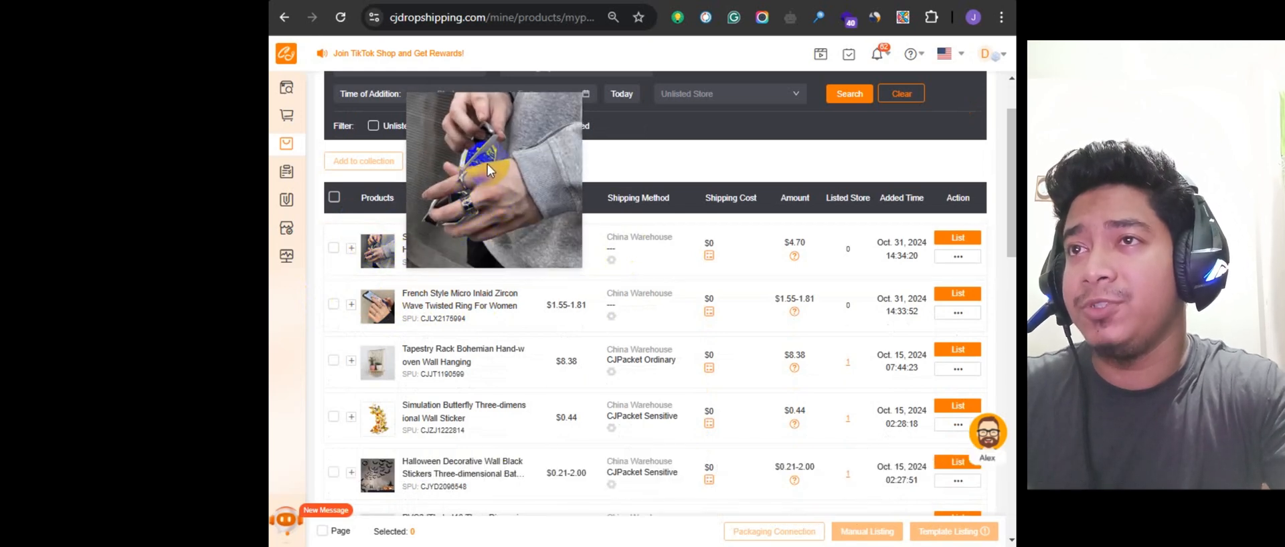
pyautogui.scroll(2, 459, 295)
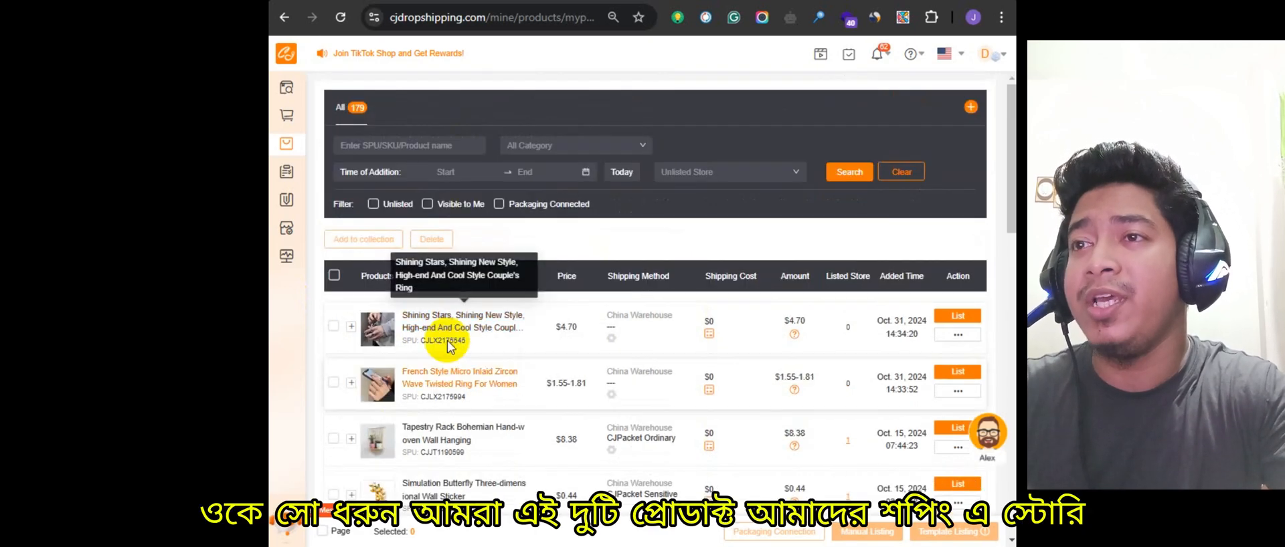
# Step: Open the listing form for the Shining Stars couple's ring and compare its store ID with the one in the Shopify admin address
pyautogui.click(957, 318)
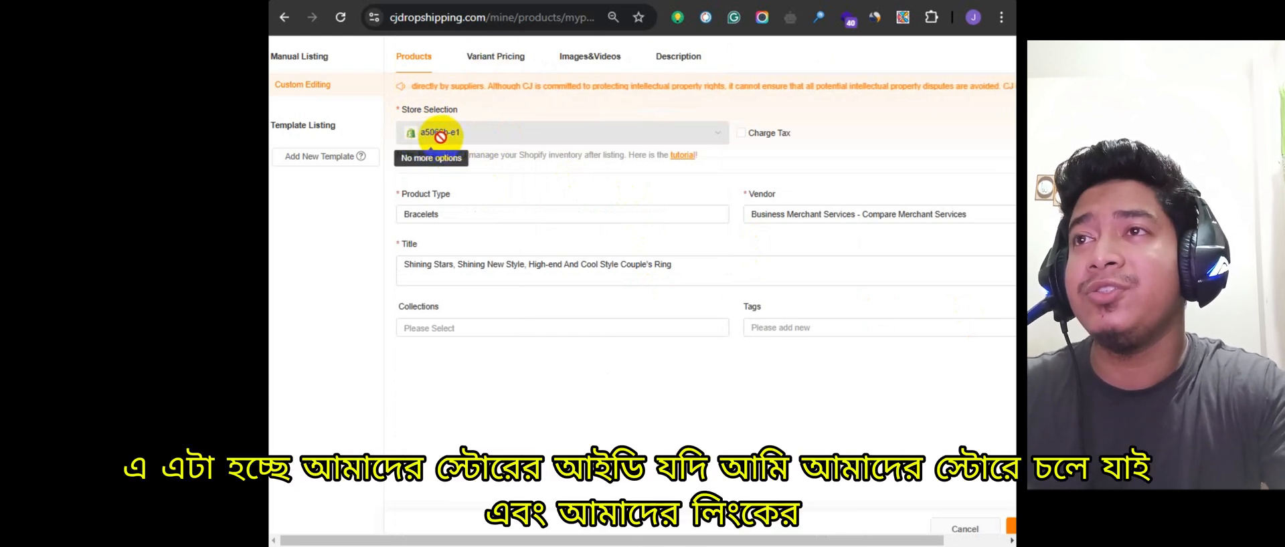
pyautogui.click(520, 1)
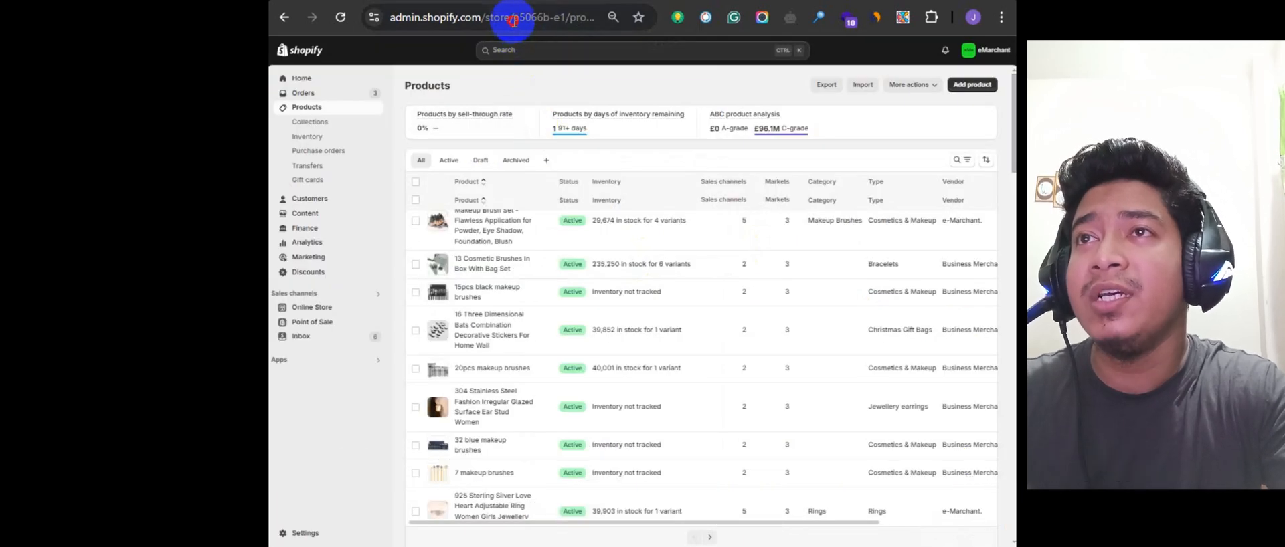
pyautogui.moveTo(514, 21); pyautogui.dragTo(566, 20)
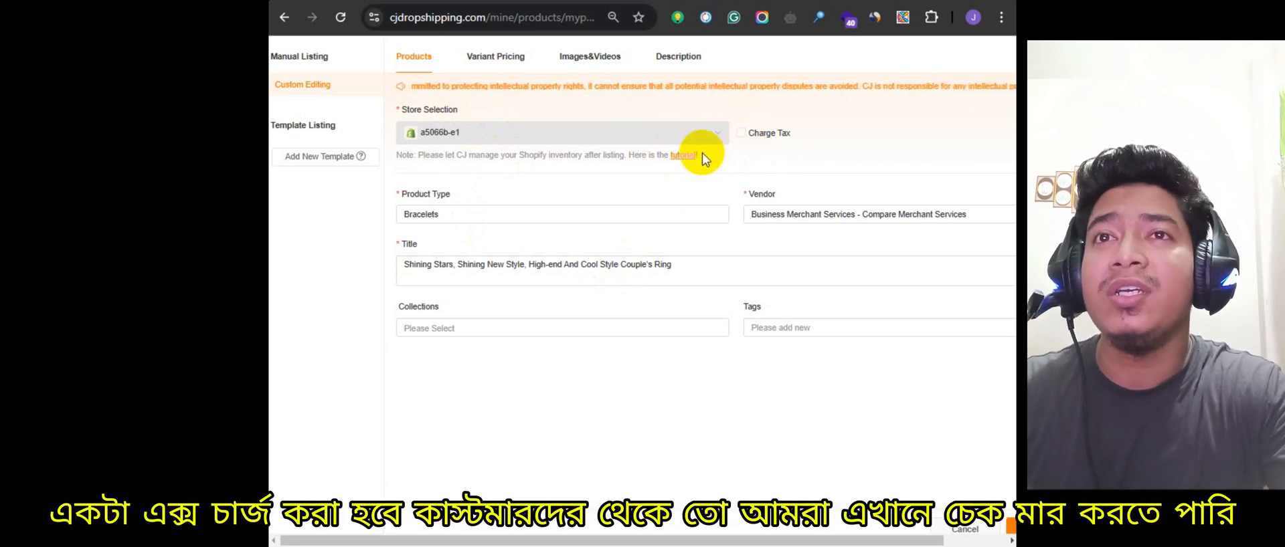
# Step: Enable Charge Tax on the CJdropshipping listing and set the product type to Rings
pyautogui.click(741, 133)
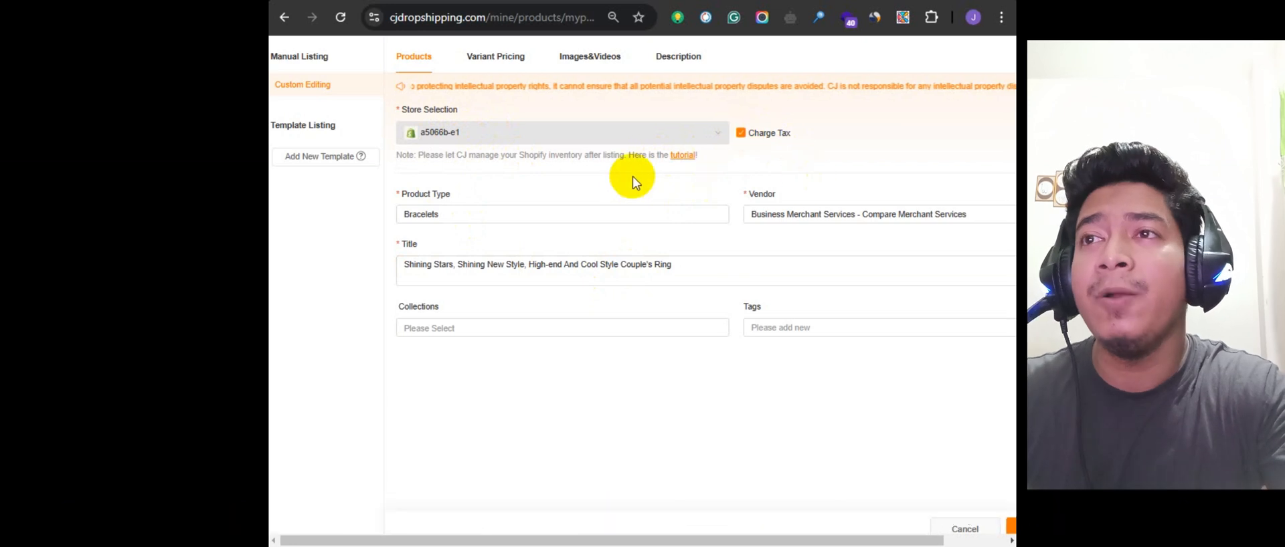
pyautogui.click(452, 215)
pyautogui.click(460, 213)
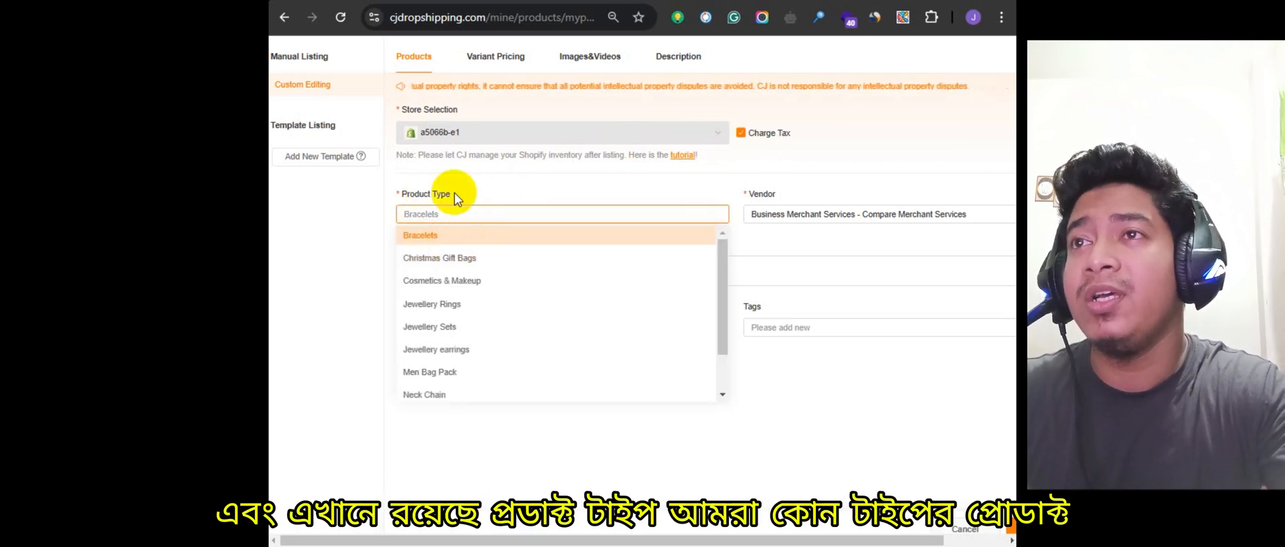
pyautogui.scroll(-1, 448, 294)
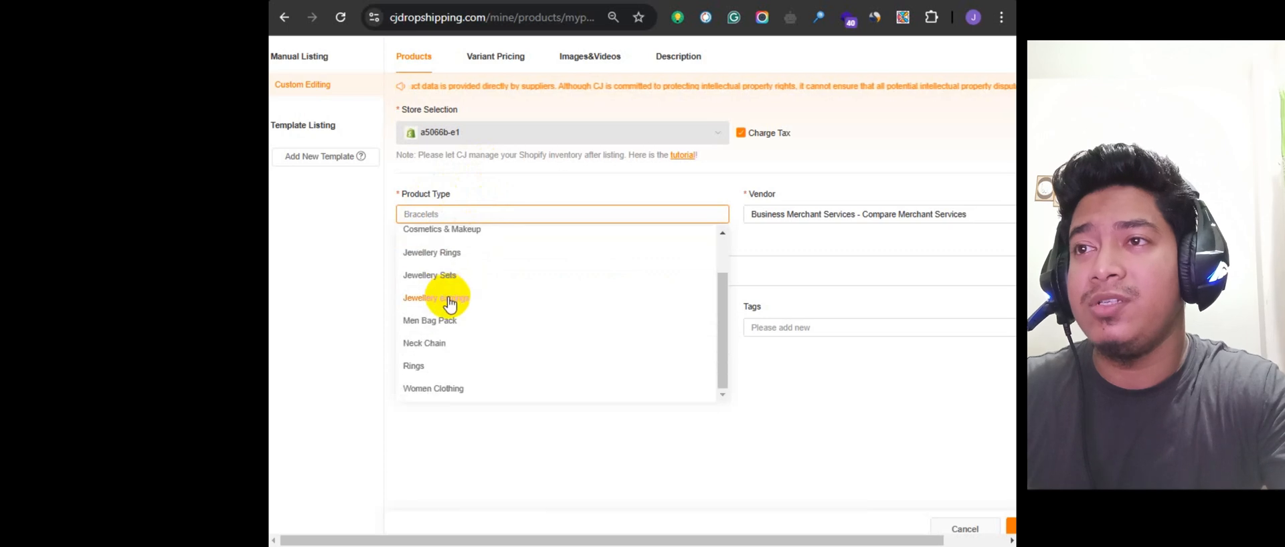
pyautogui.click(420, 367)
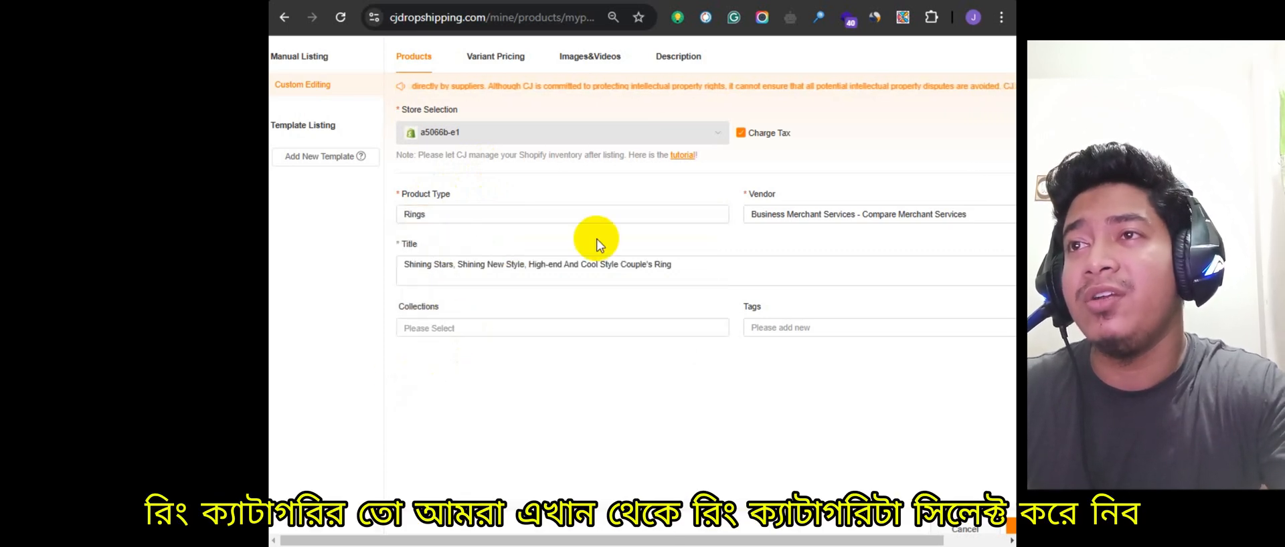
# Step: Set the listing's vendor to e-Marchant and keep the supplied product title
pyautogui.click(777, 212)
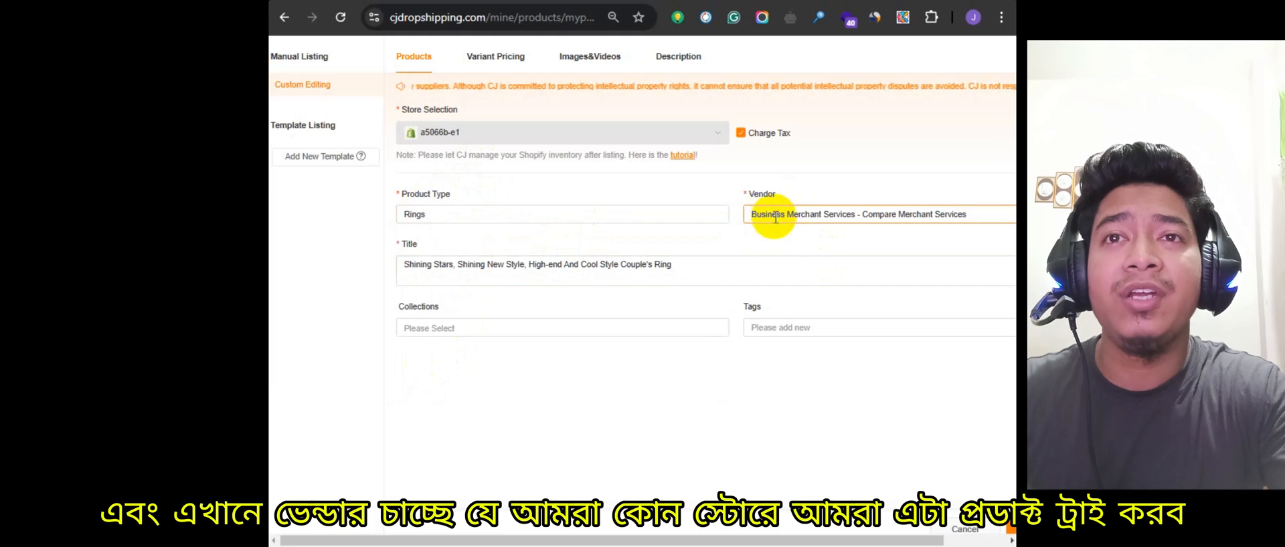
pyautogui.click(786, 216)
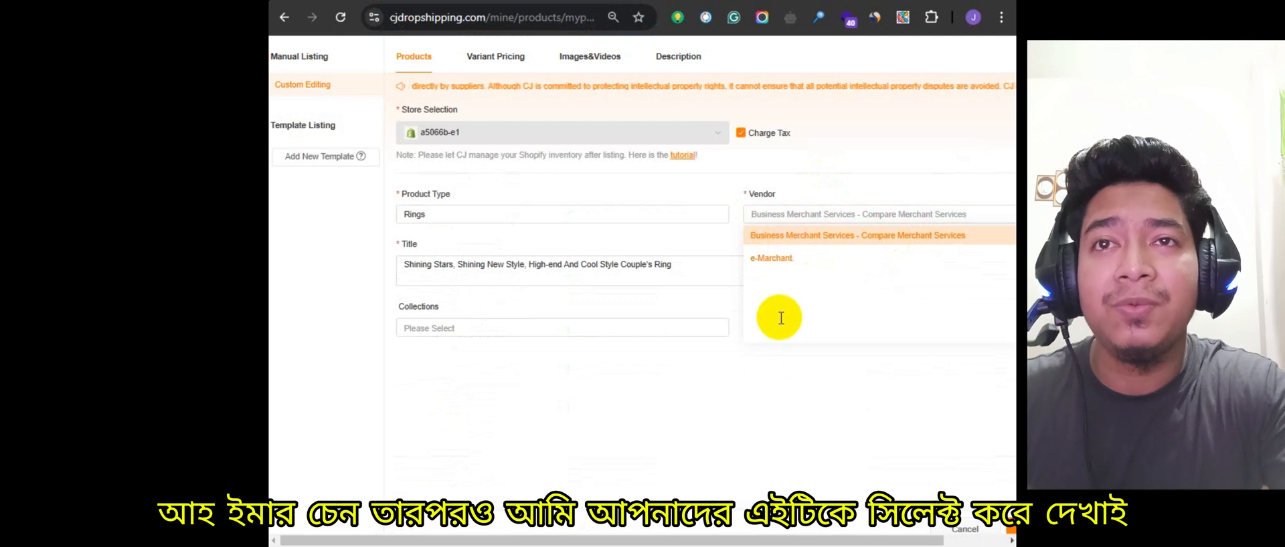
pyautogui.click(771, 258)
pyautogui.click(825, 215)
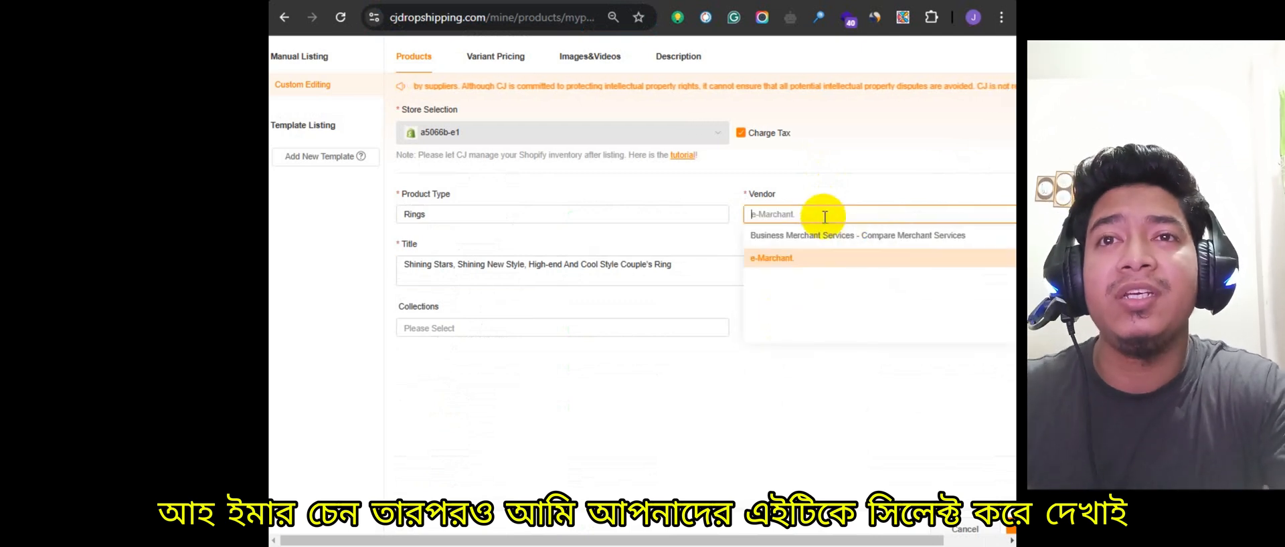
pyautogui.click(788, 258)
pyautogui.click(559, 266)
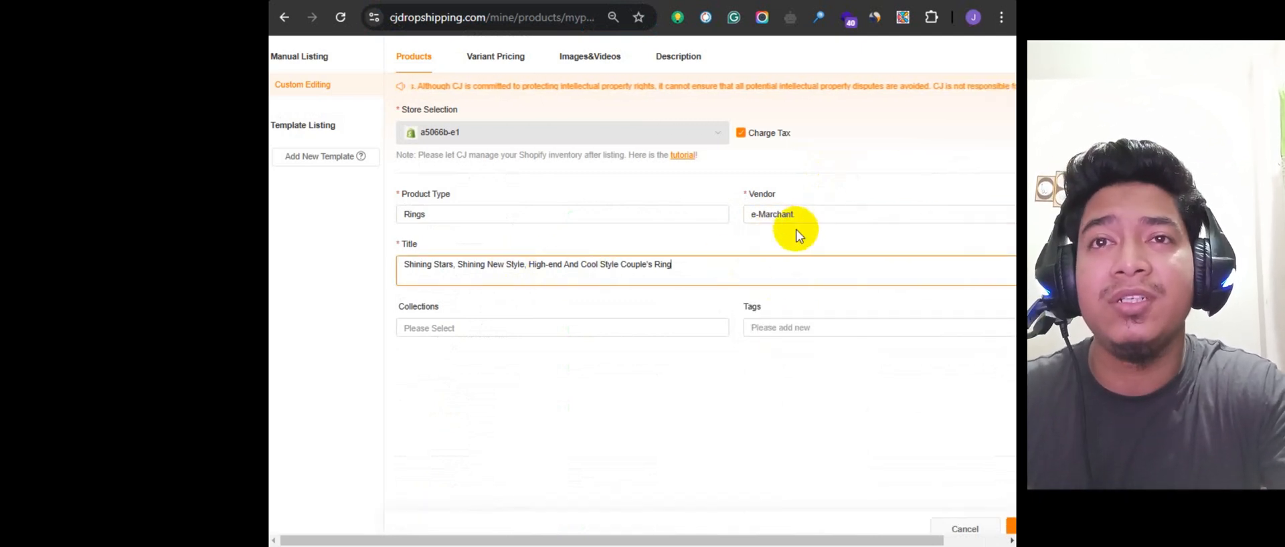
# Step: Assign the listing to the Rings collection after checking the existing collections in the Shopify admin
pyautogui.click(453, 325)
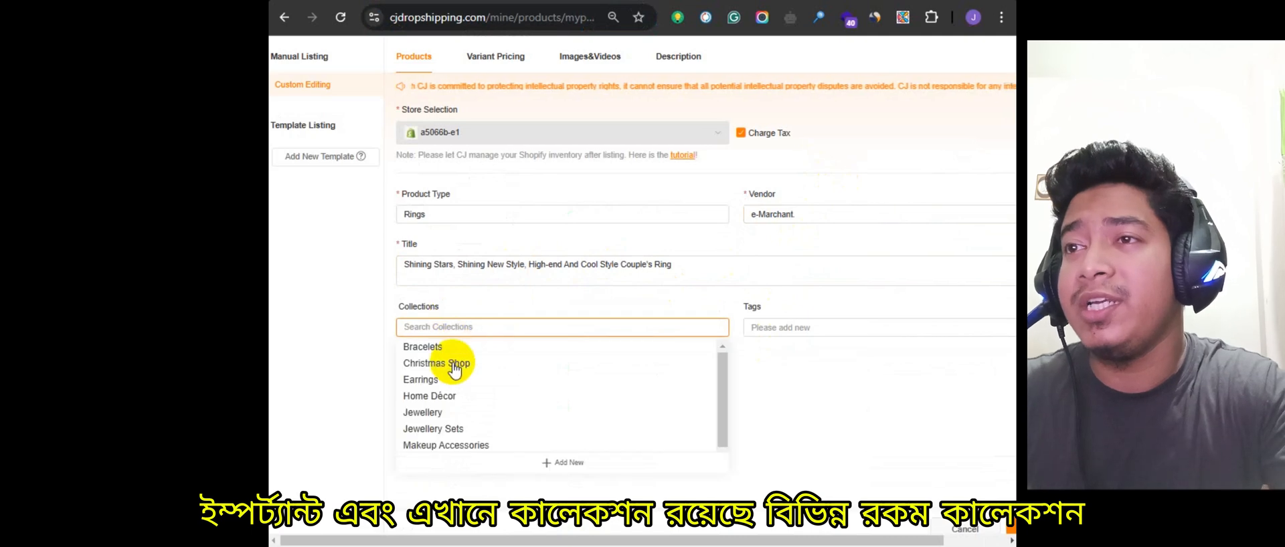
pyautogui.scroll(-1, 448, 422)
pyautogui.scroll(1, 442, 432)
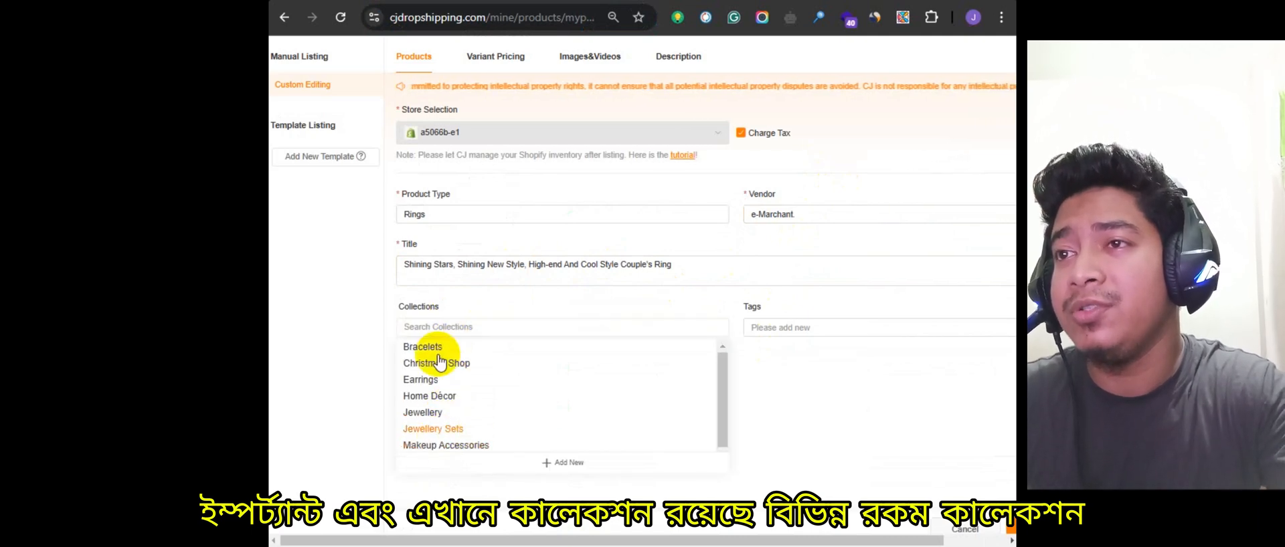
pyautogui.scroll(-1, 440, 361)
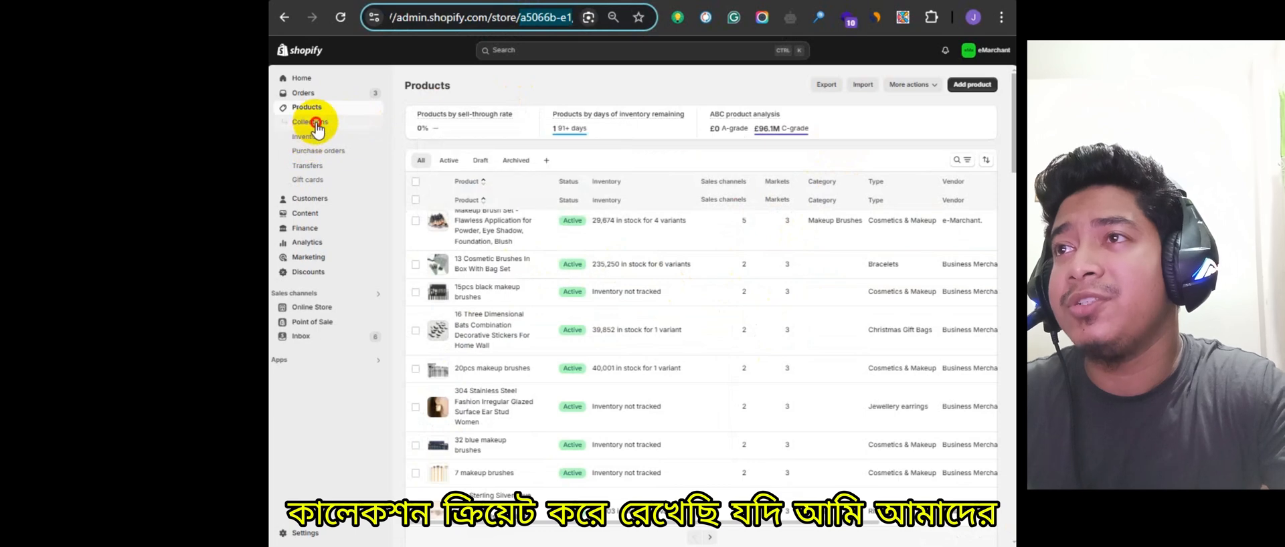
pyautogui.click(315, 122)
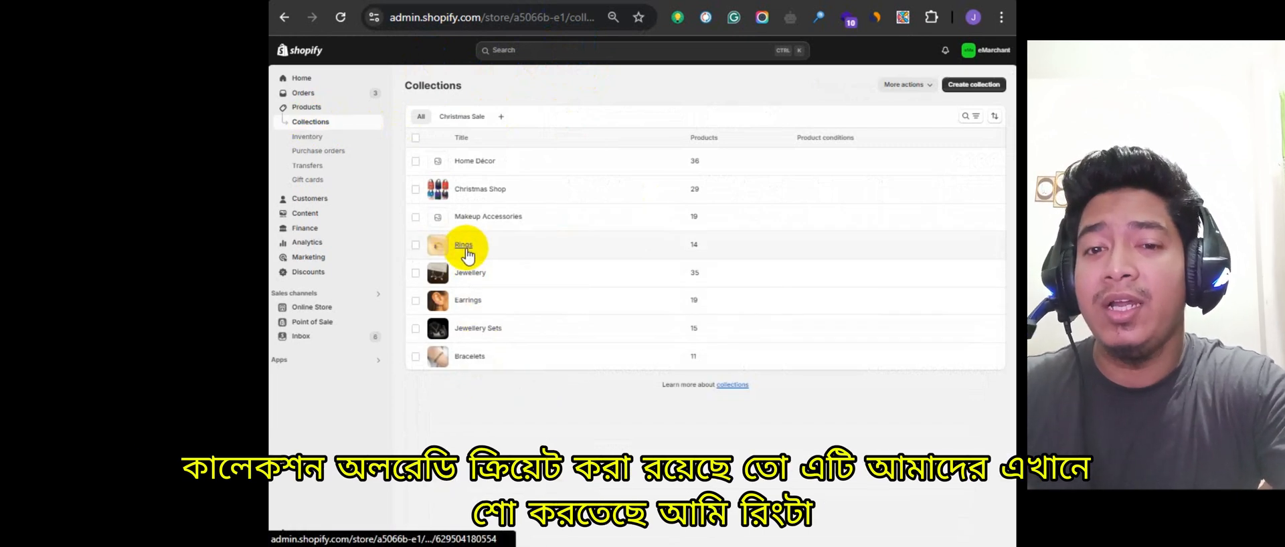
pyautogui.click(480, 1)
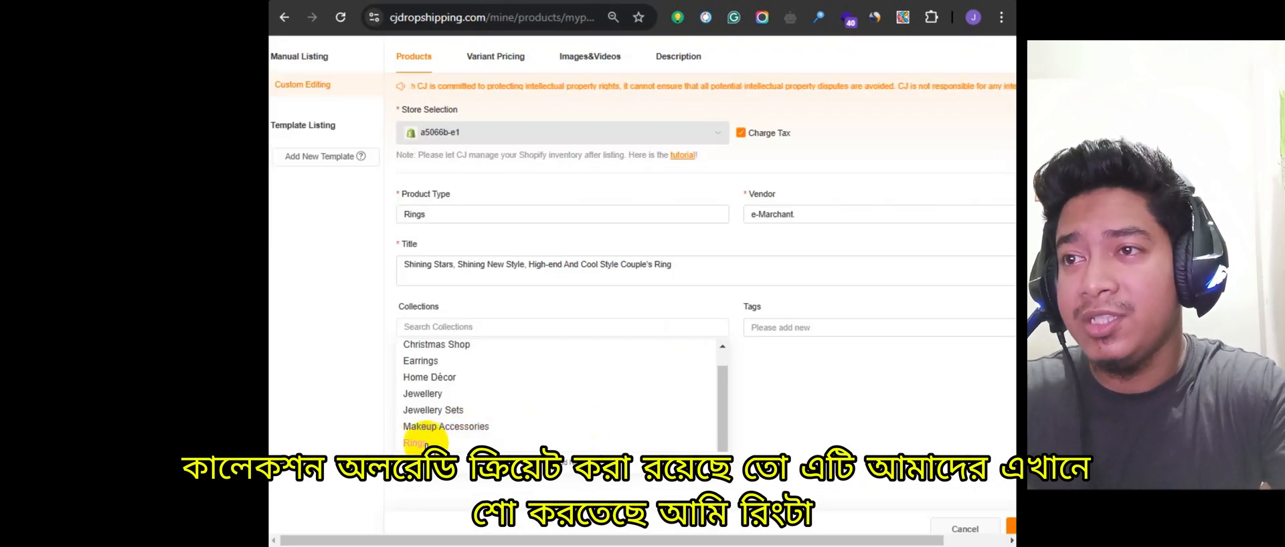
pyautogui.click(423, 443)
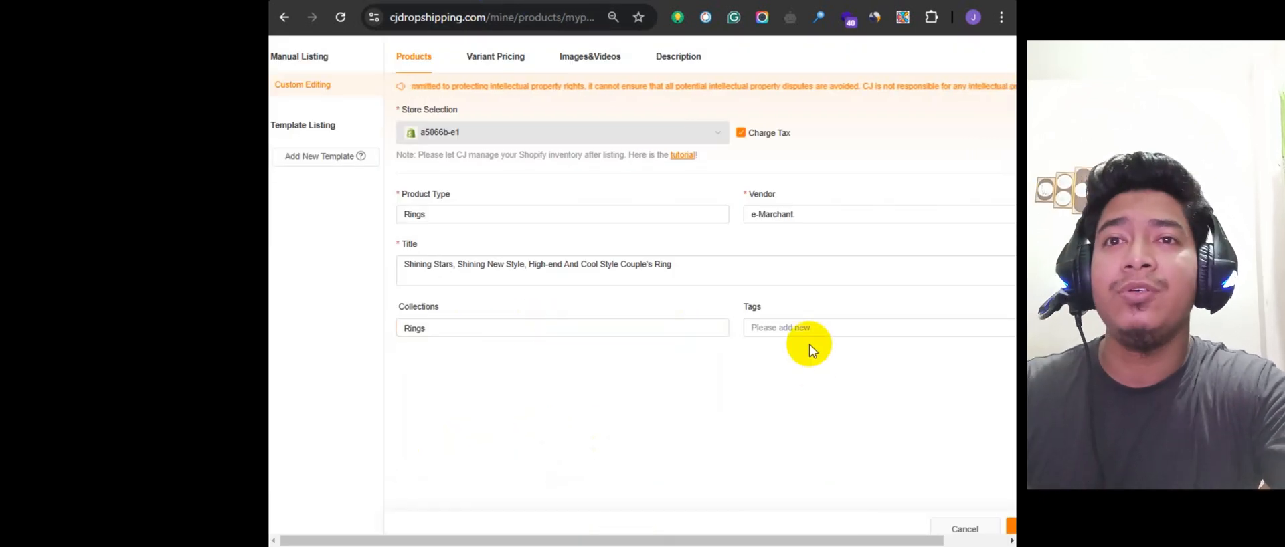
# Step: Add the tag "rings" to the product listing
pyautogui.click(780, 328)
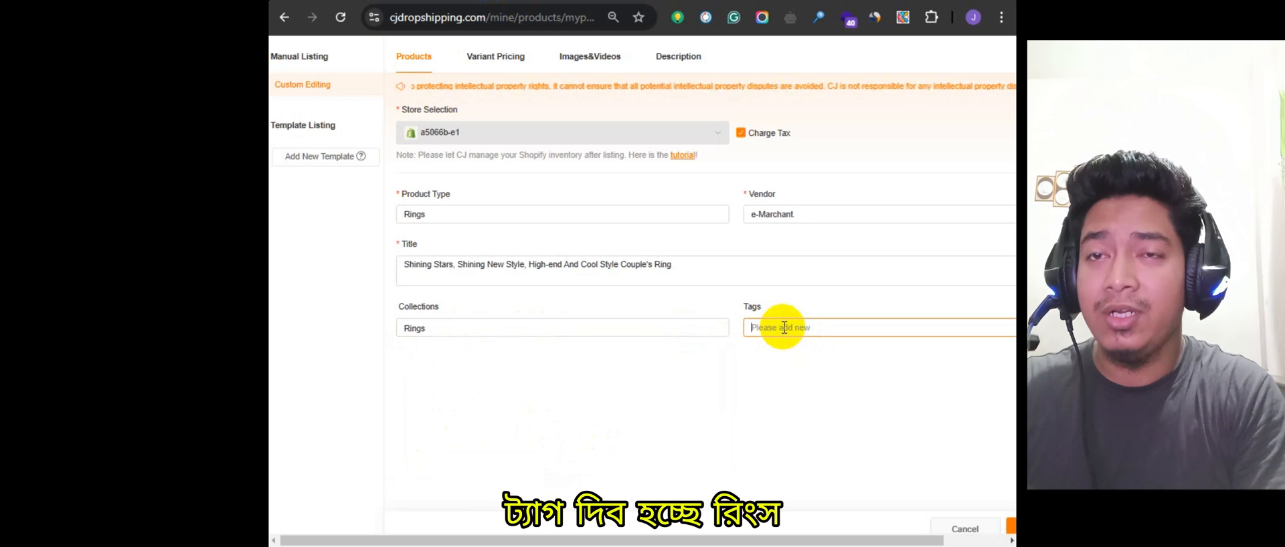
pyautogui.write('rings')
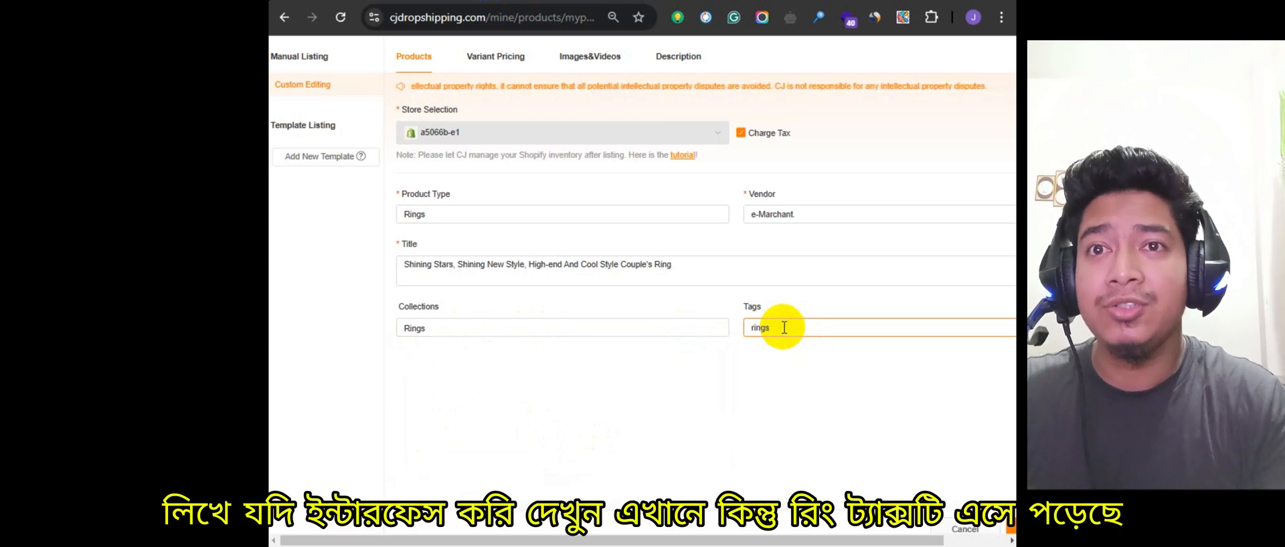
pyautogui.press('Return')
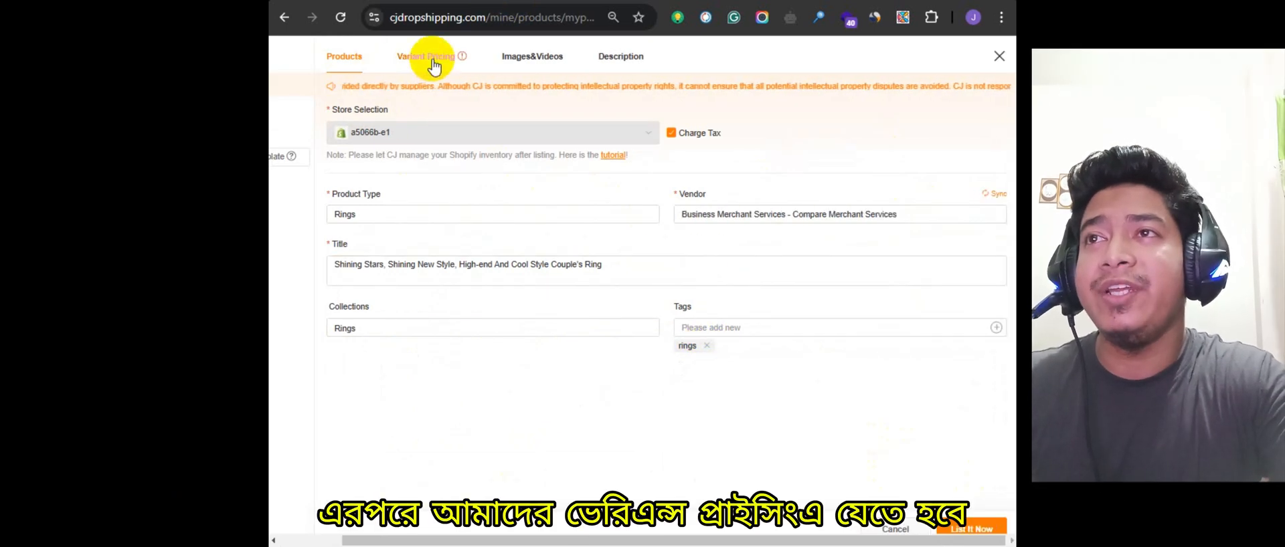
# Step: Open the listing's variant pricing and examine the first variant's CJ price, shipping fee, total dropshipping price and own-price field
pyautogui.click(432, 59)
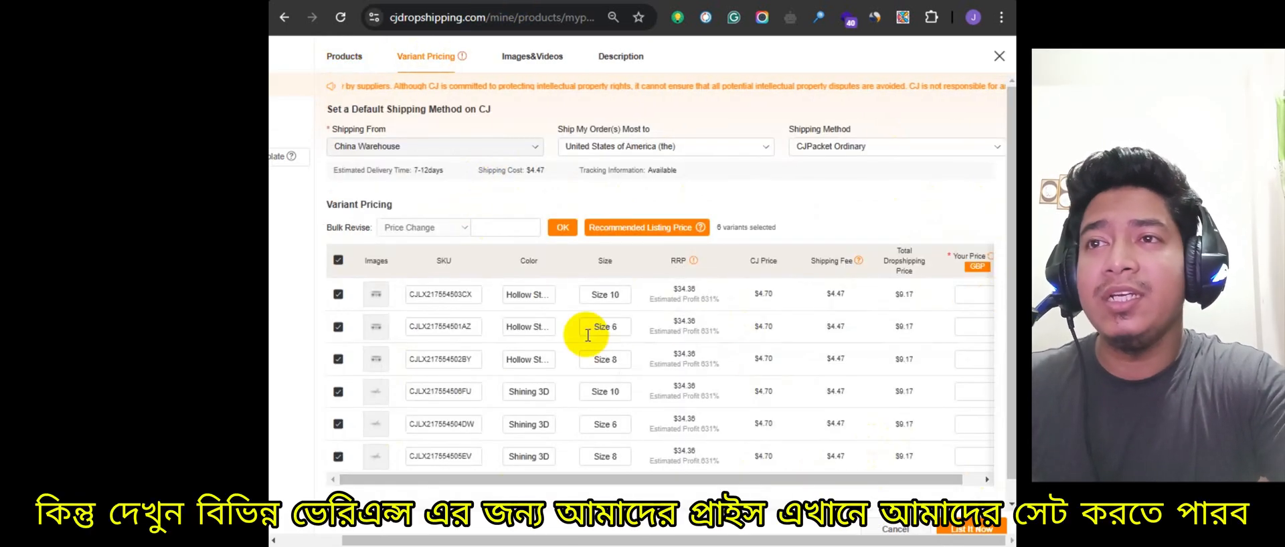
pyautogui.scroll(-1, 585, 336)
pyautogui.click(970, 274)
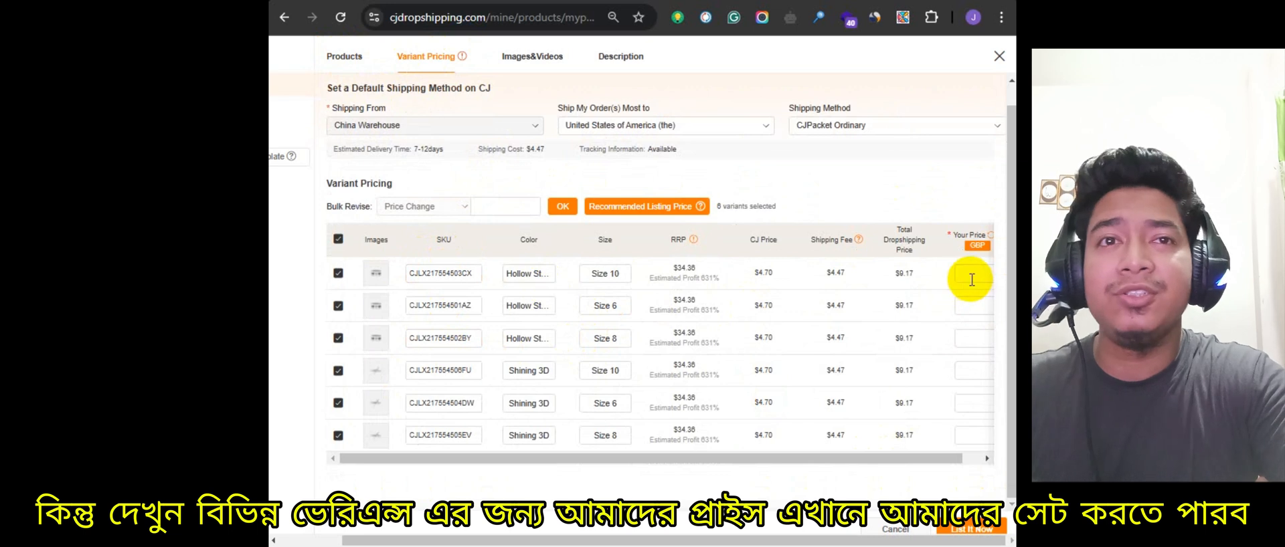
pyautogui.moveTo(917, 459); pyautogui.dragTo(937, 458)
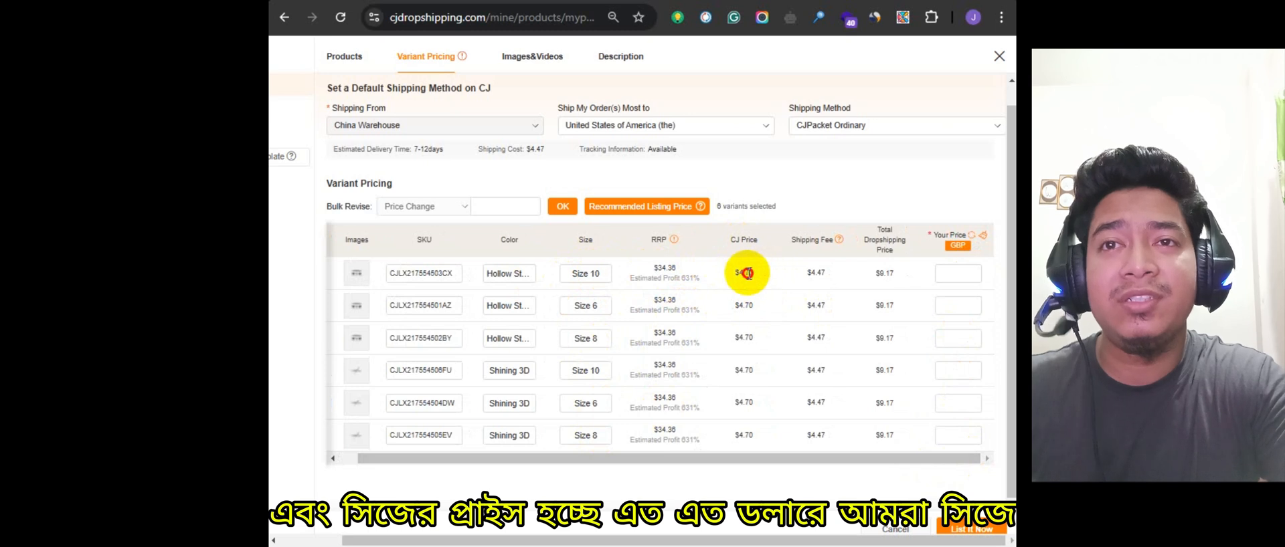
pyautogui.doubleClick(743, 274)
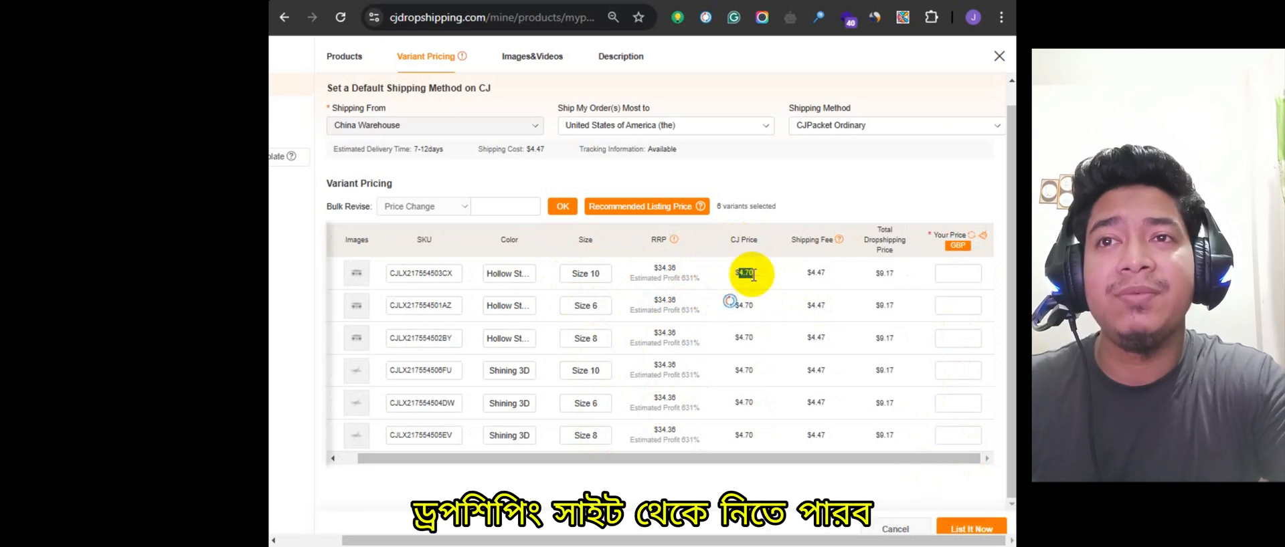
pyautogui.click(806, 245)
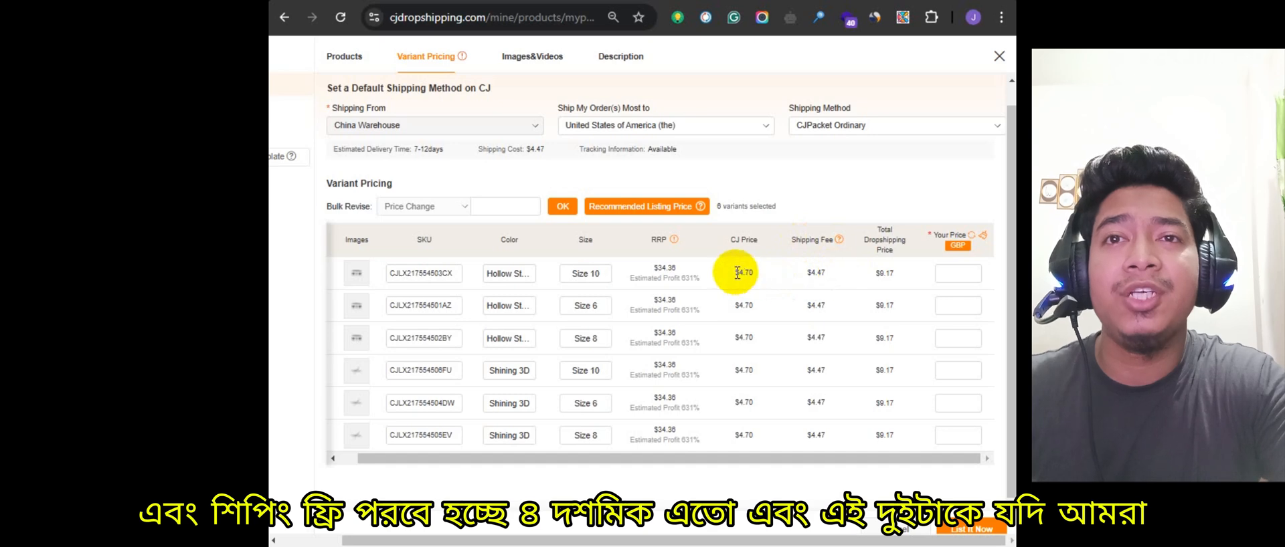
pyautogui.moveTo(834, 274); pyautogui.dragTo(739, 280)
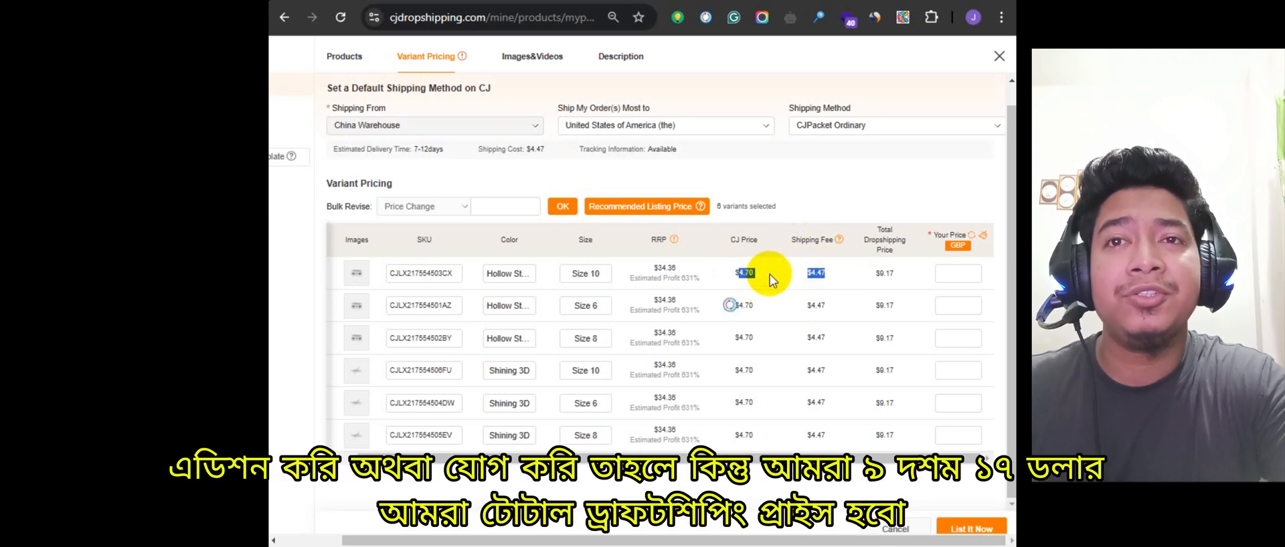
# Step: Examine the first variant's CJ price, shipping fee and total dropshipping price to work out a selling price
pyautogui.click(770, 274)
pyautogui.moveTo(832, 276); pyautogui.dragTo(747, 280)
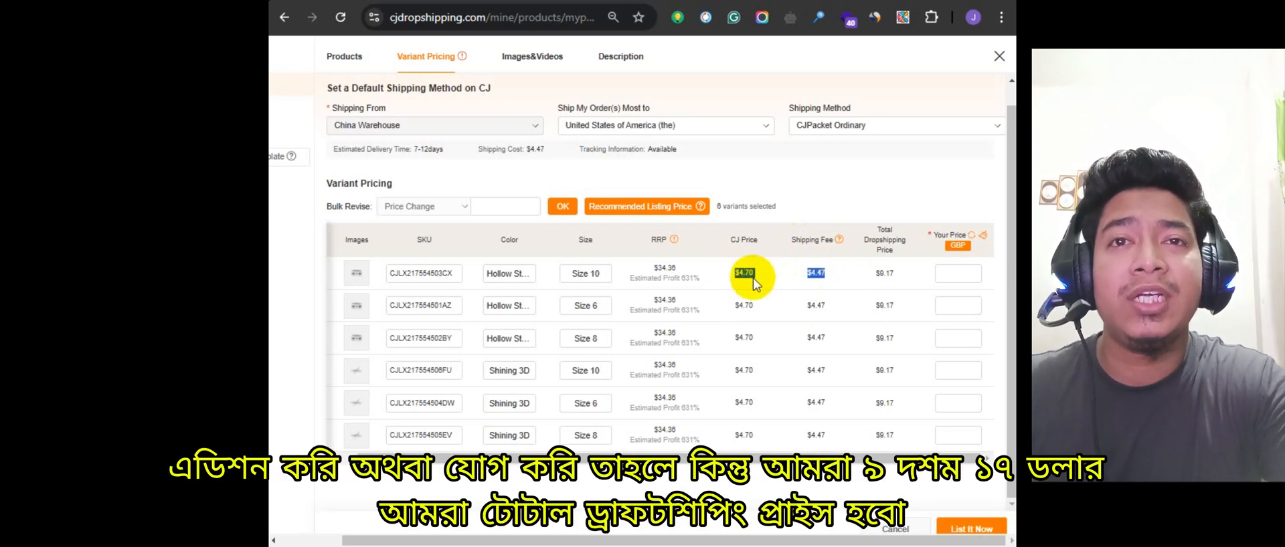
pyautogui.click(896, 276)
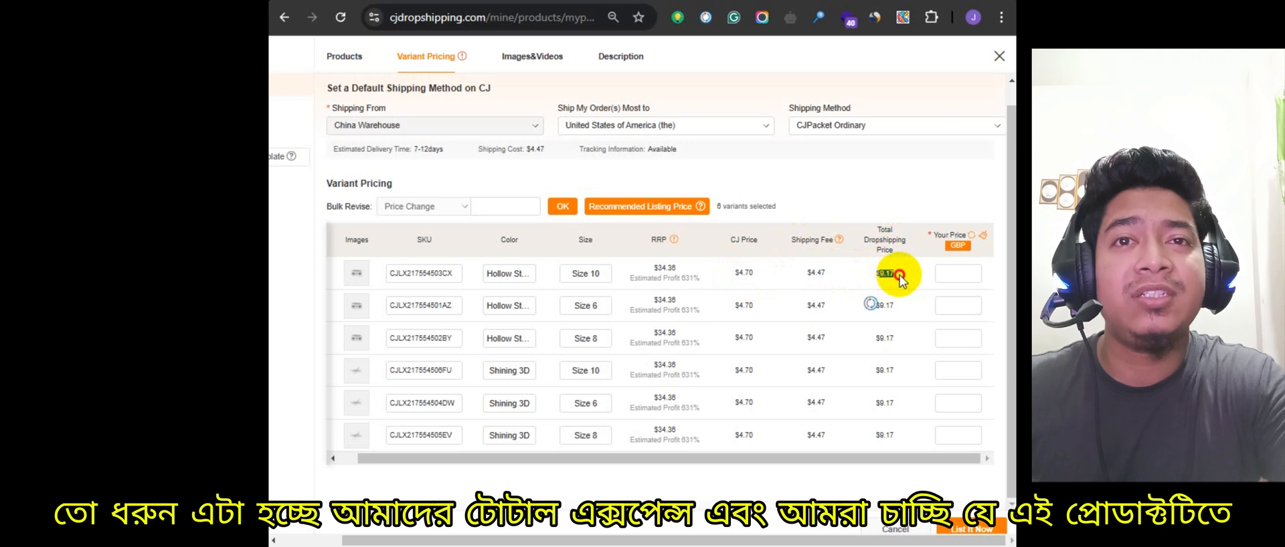
pyautogui.doubleClick(884, 276)
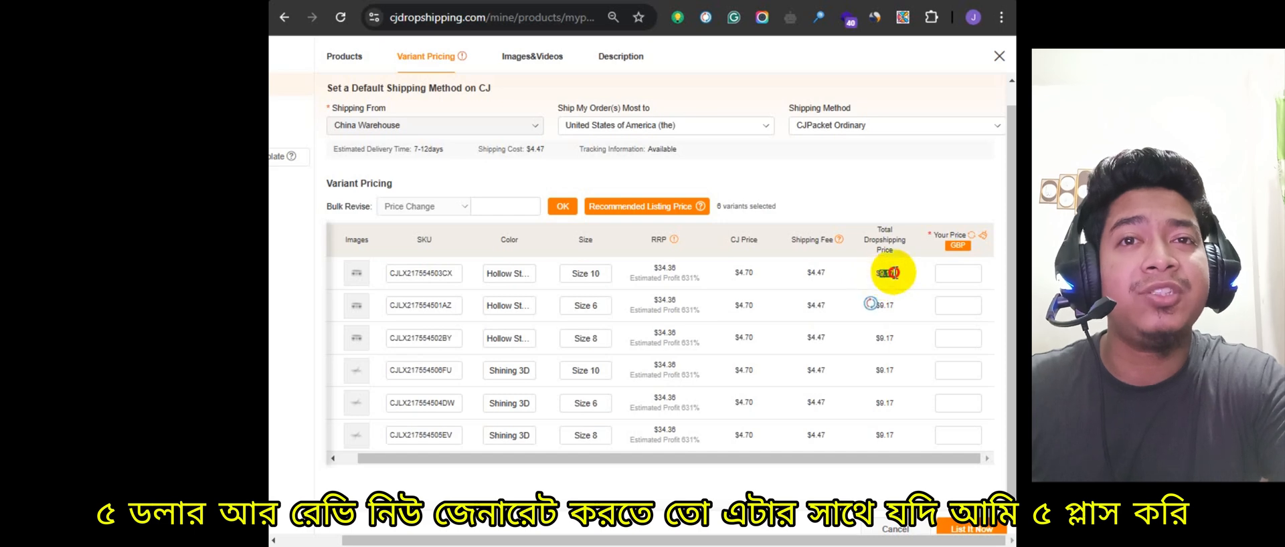
pyautogui.click(895, 273)
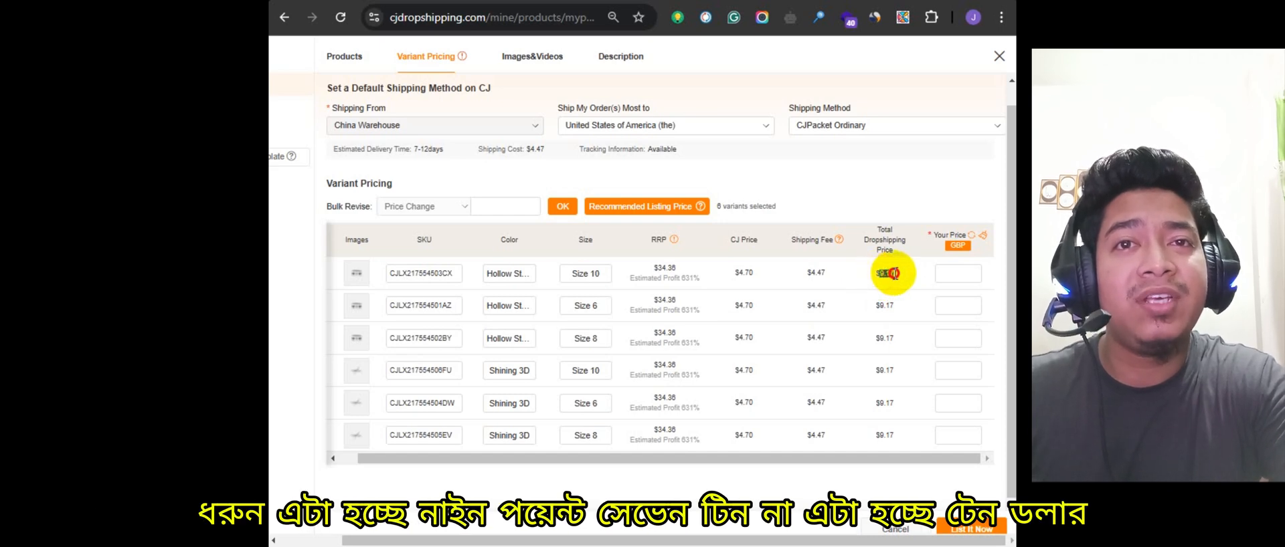
pyautogui.click(878, 279)
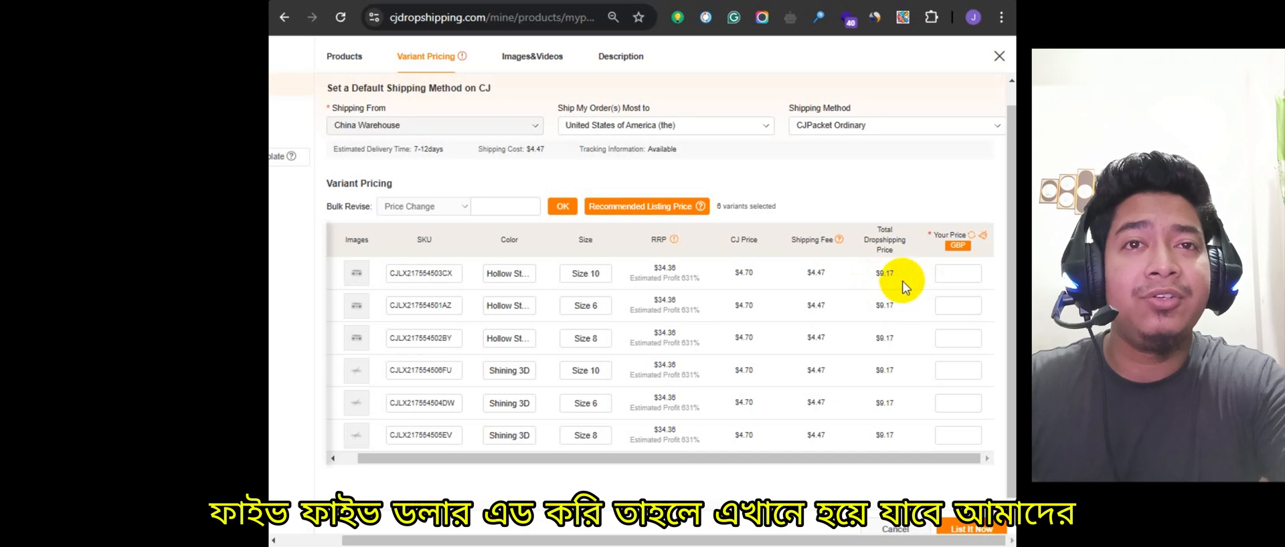
# Step: Set the selling price of all six ring variants to 15 GBP each
pyautogui.click(962, 277)
pyautogui.write('15')
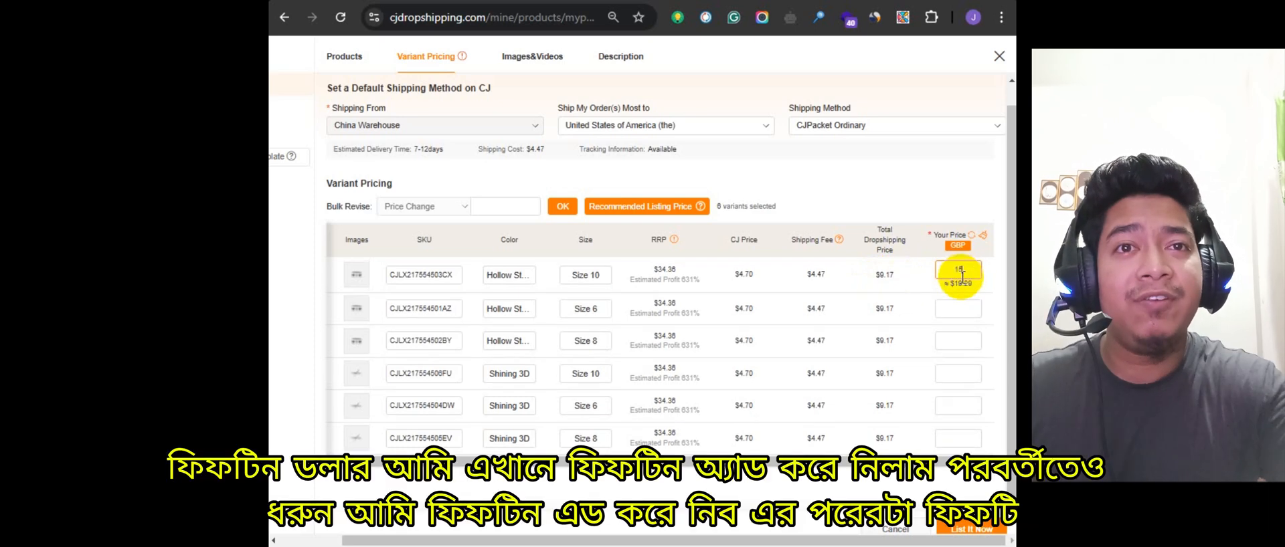
pyautogui.click(957, 309)
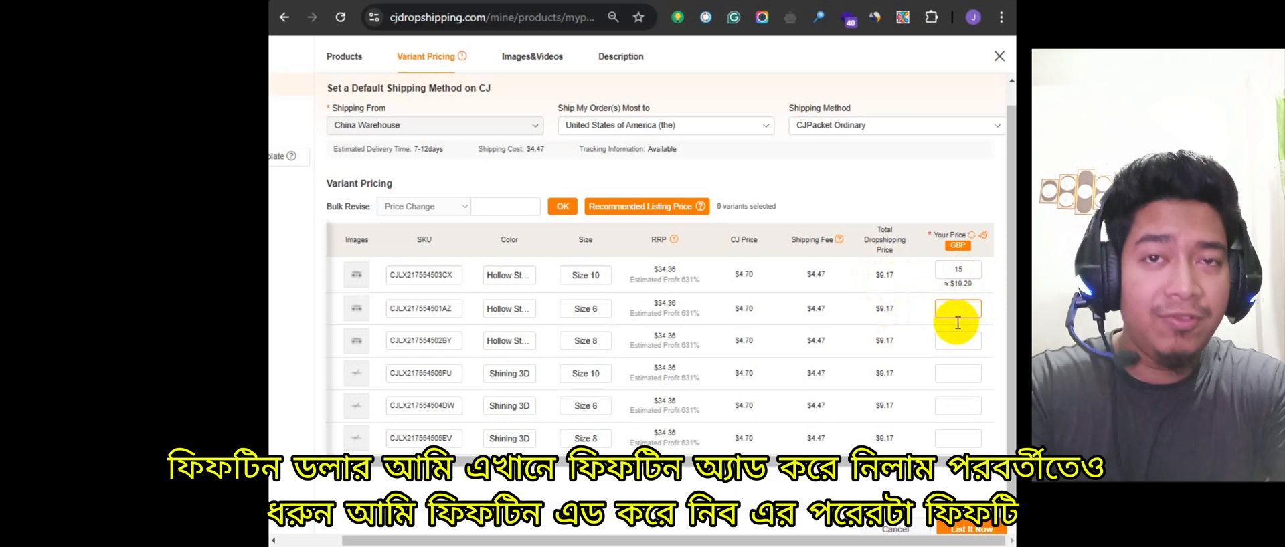
pyautogui.write('15')
pyautogui.click(959, 344)
pyautogui.write('15')
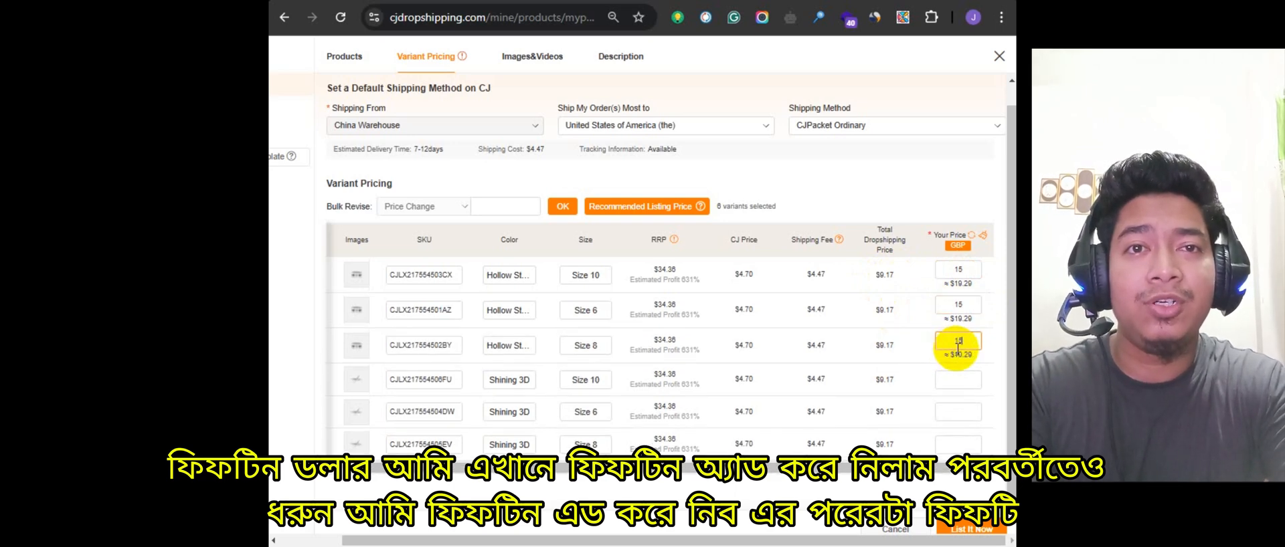
pyautogui.click(957, 378)
pyautogui.write('15')
pyautogui.click(957, 414)
pyautogui.write('15')
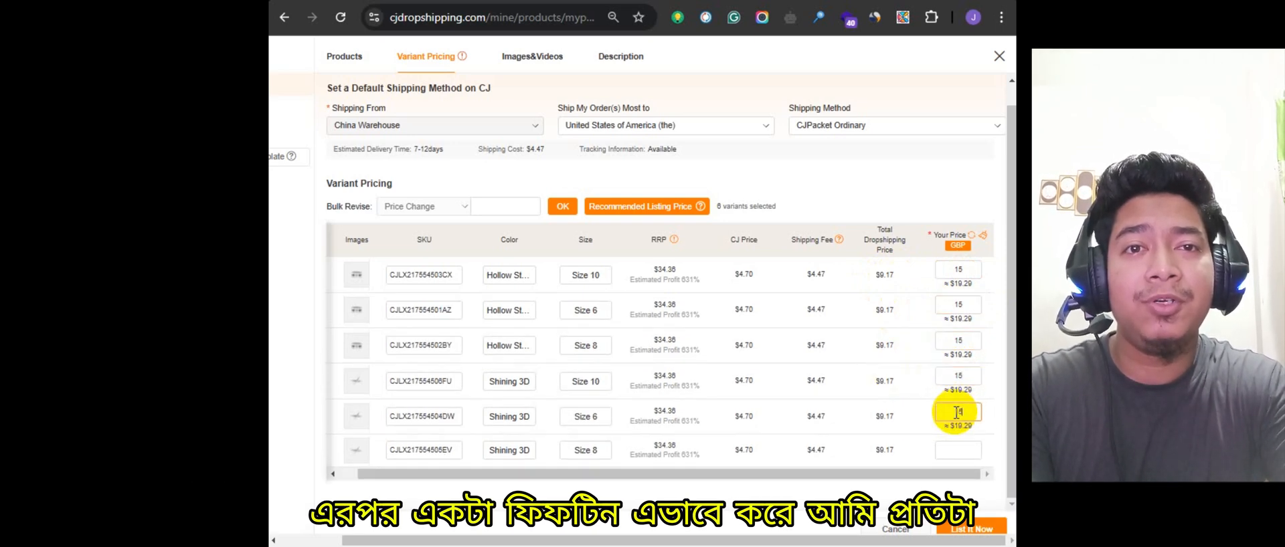
pyautogui.click(957, 448)
pyautogui.write('15')
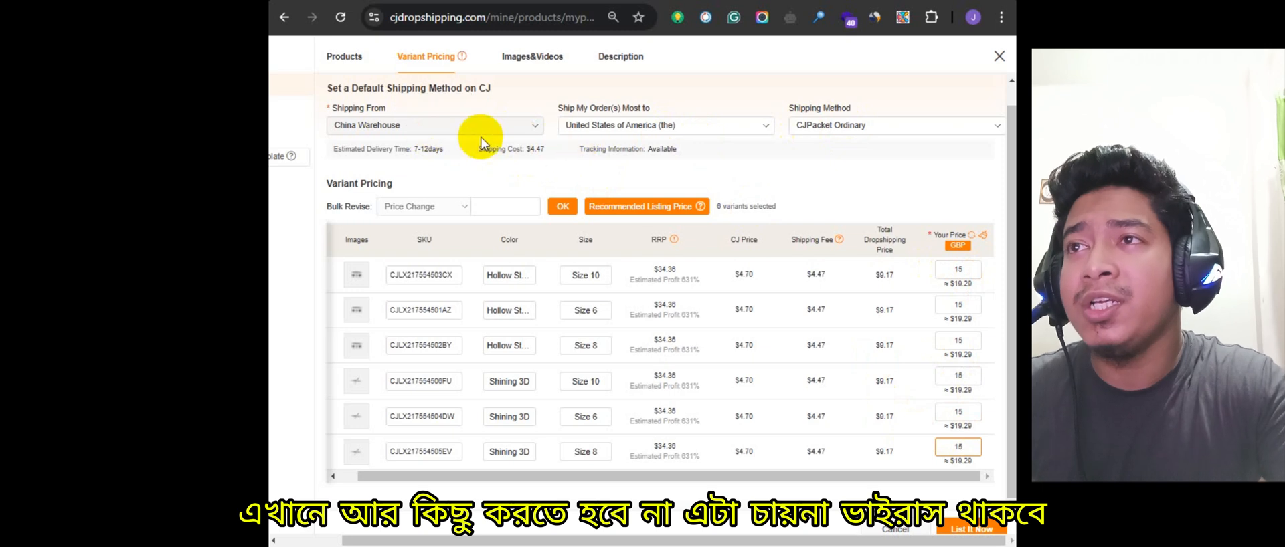
# Step: Review the destination country and shipping method choices, keeping United States of America and CJPacket Ordinary
pyautogui.click(651, 124)
pyautogui.click(657, 128)
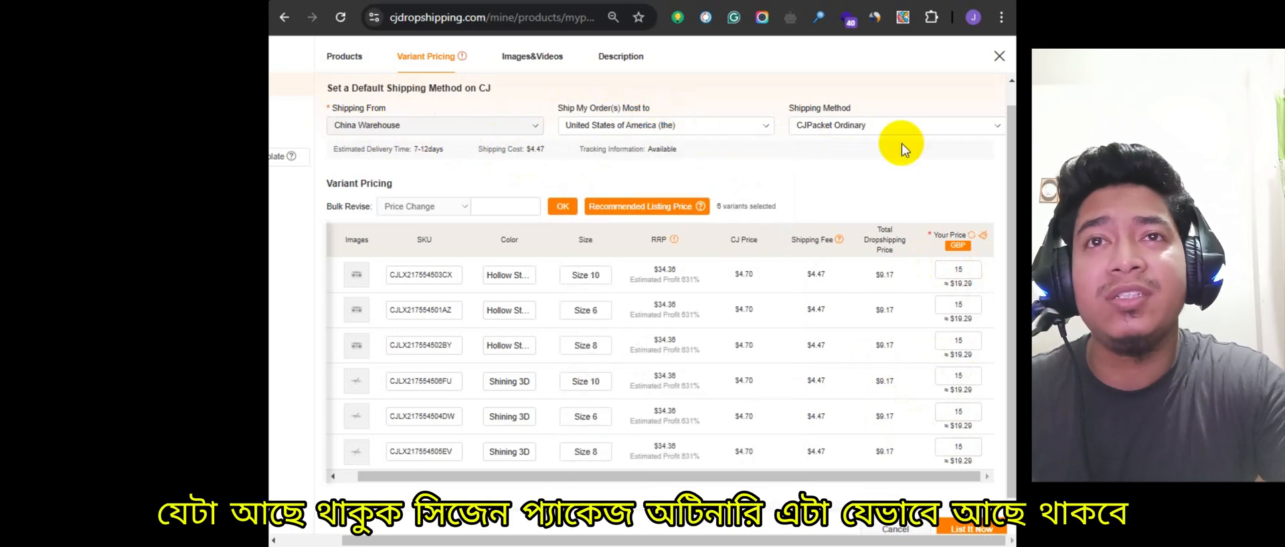
pyautogui.click(841, 125)
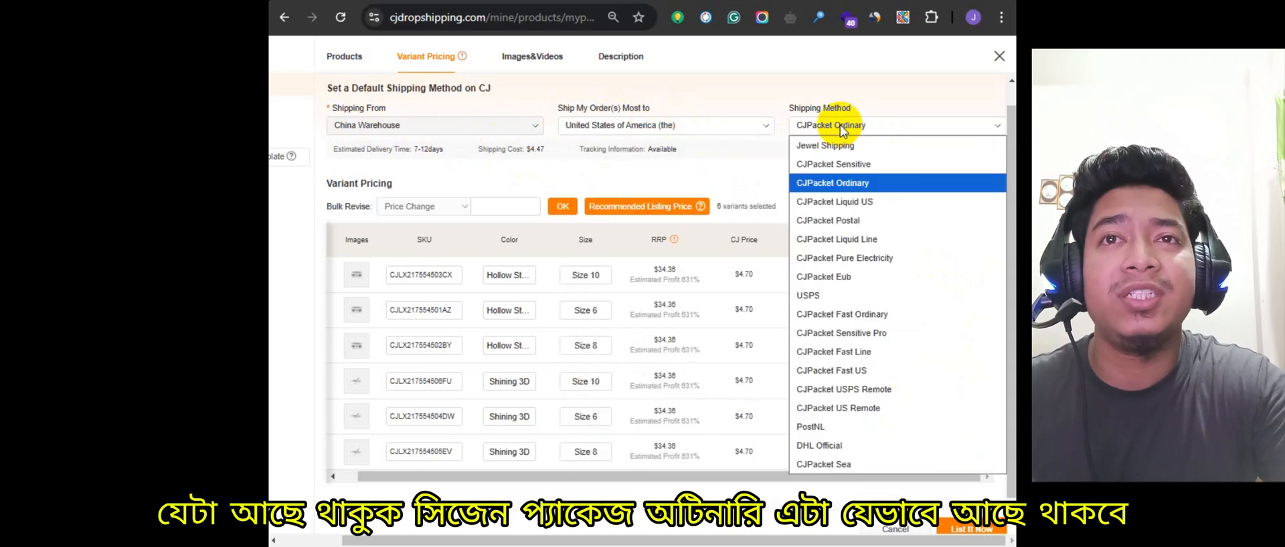
pyautogui.click(839, 125)
# Step: List the Shining Stars couple's ring in the store and dismiss the resulting notice
pyautogui.scroll(1, 770, 295)
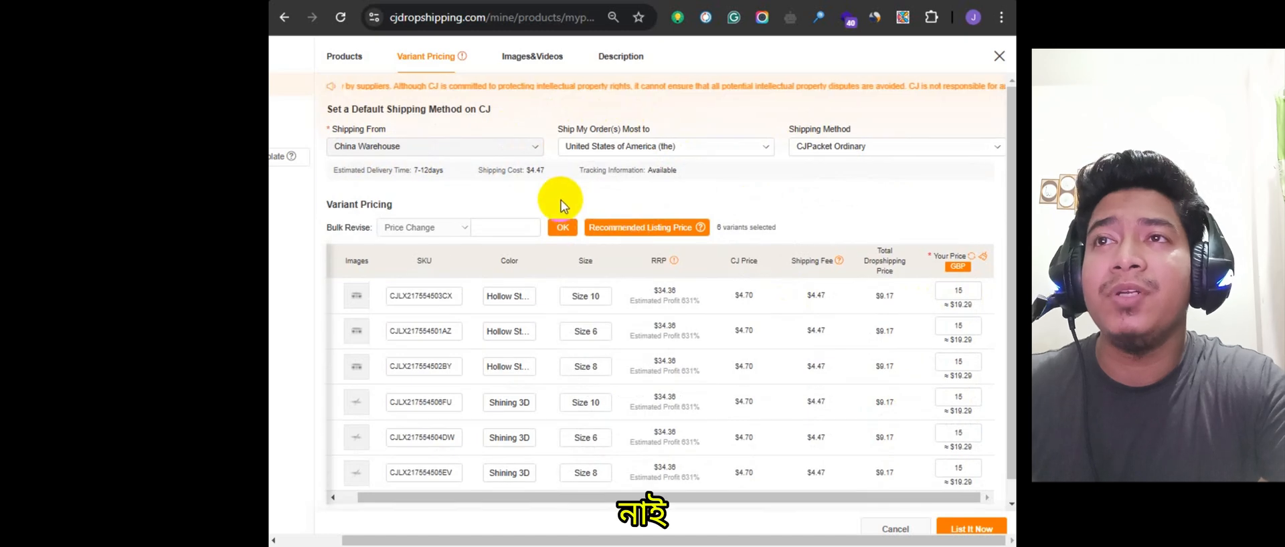
pyautogui.click(971, 530)
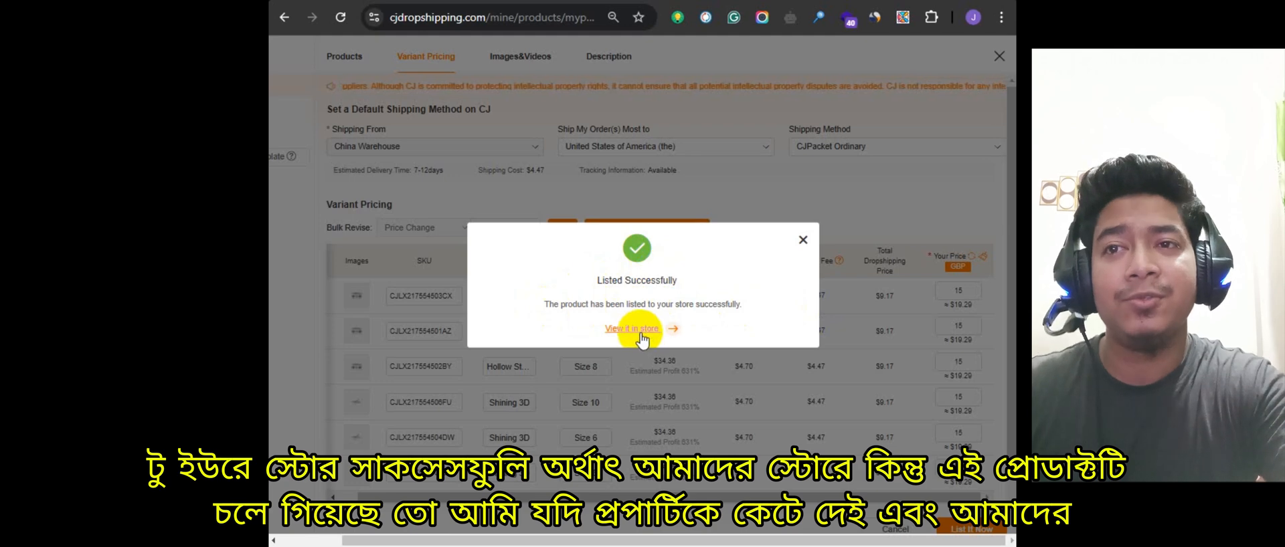
pyautogui.click(803, 241)
# Step: Refresh My Products and check the listed-store entry of the Shining Stars couple's ring
pyautogui.moveTo(286, 173)
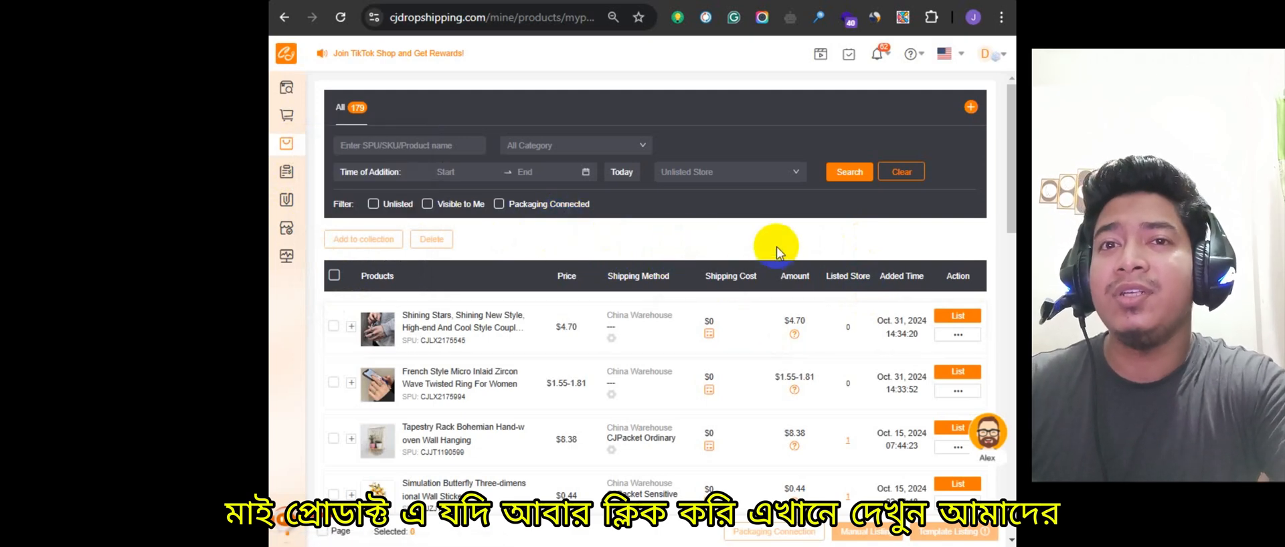
pyautogui.scroll(-3, 556, 251)
pyautogui.scroll(3, 556, 252)
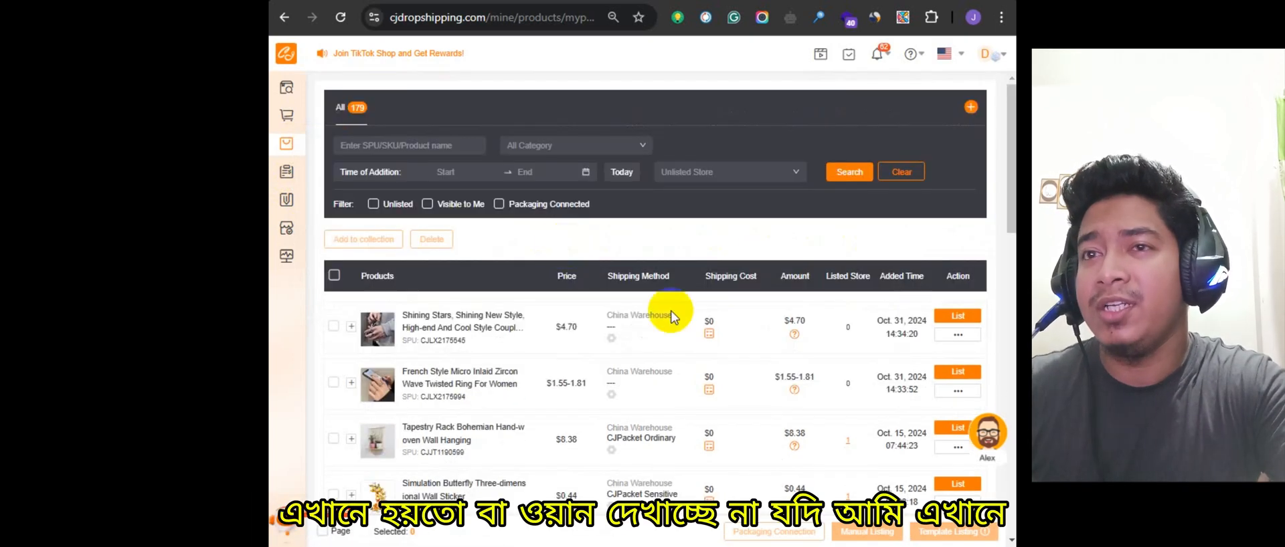
pyautogui.click(340, 17)
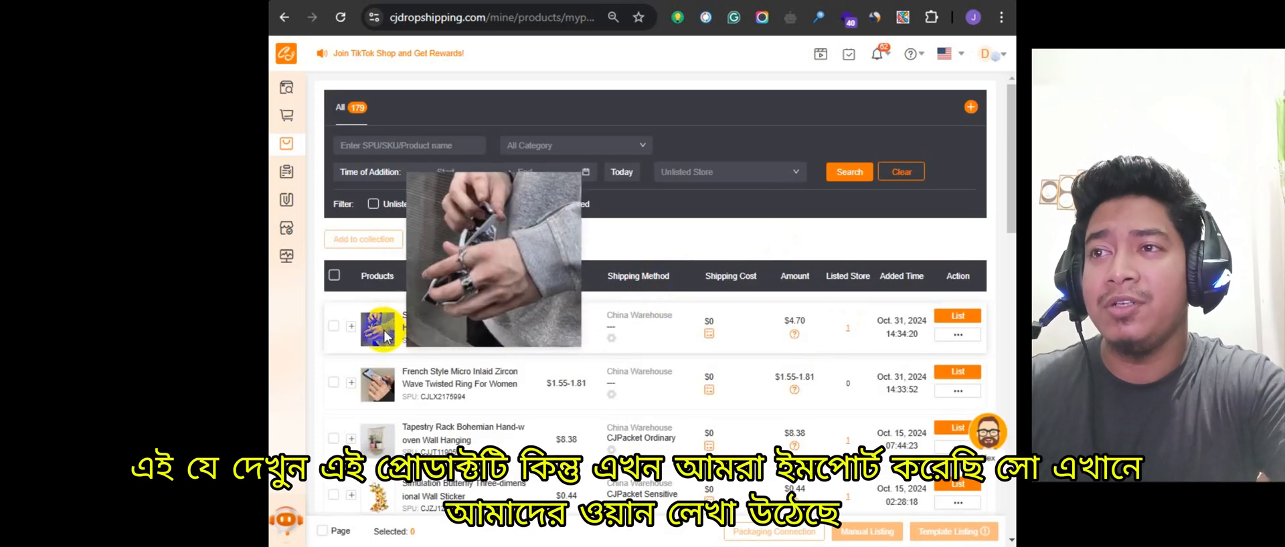
pyautogui.click(851, 330)
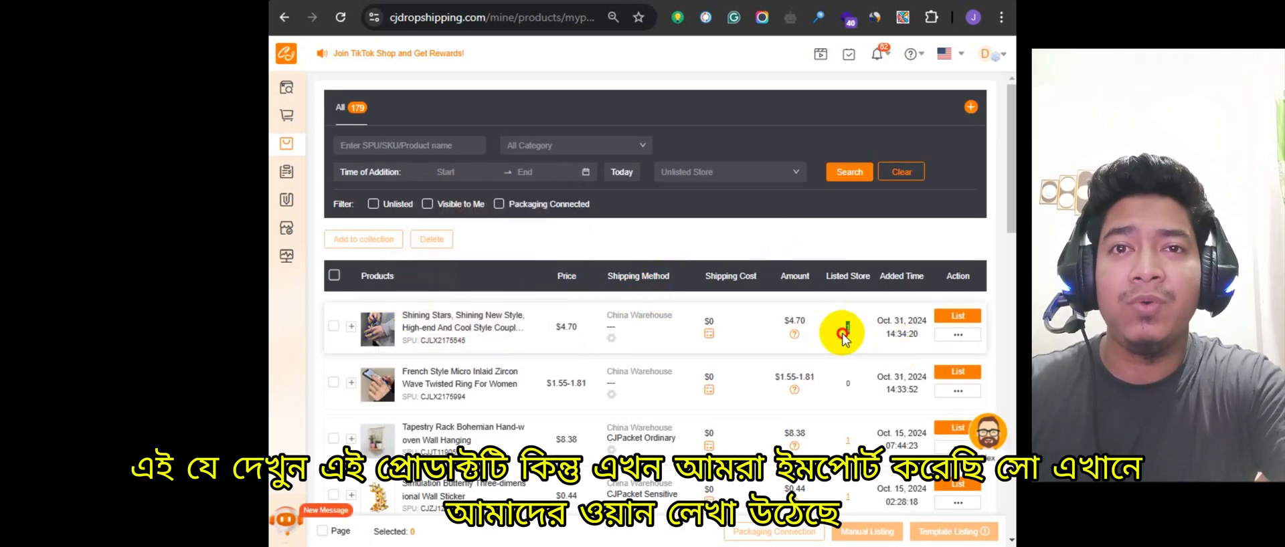
pyautogui.moveTo(376, 386)
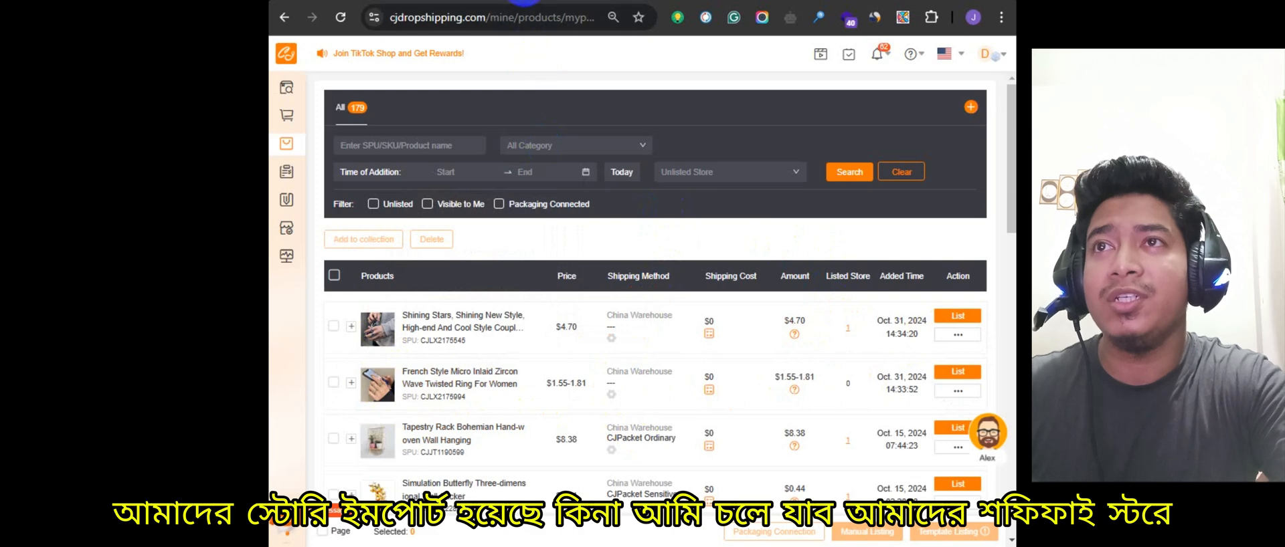
# Step: Switch to the Shopify admin, reload the product list and sort it by last updated, newest first
pyautogui.click(525, 2)
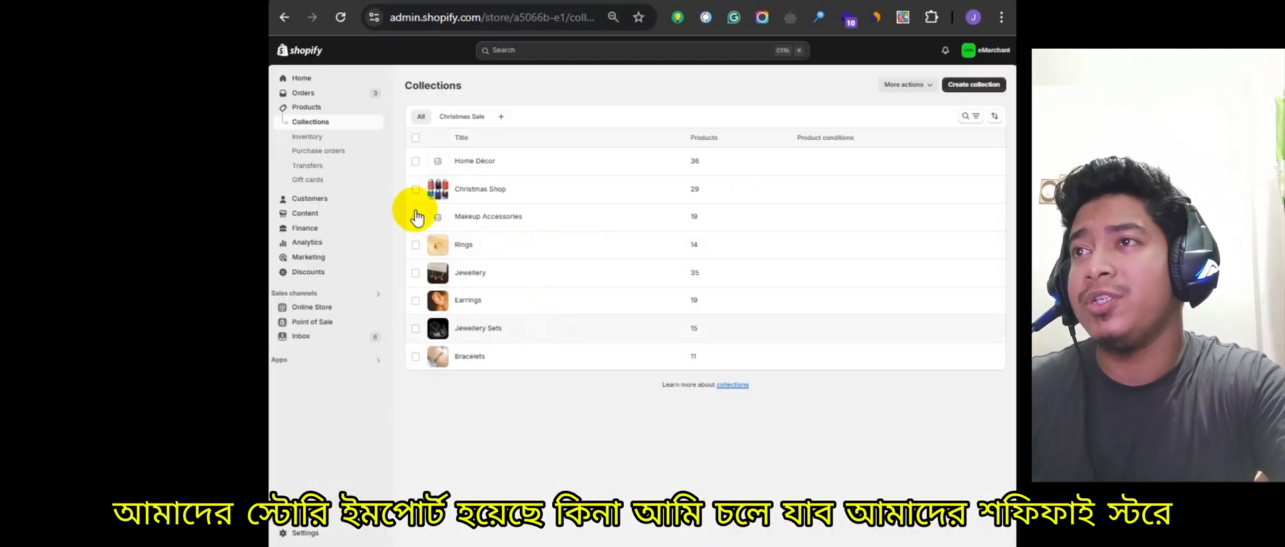
pyautogui.click(307, 109)
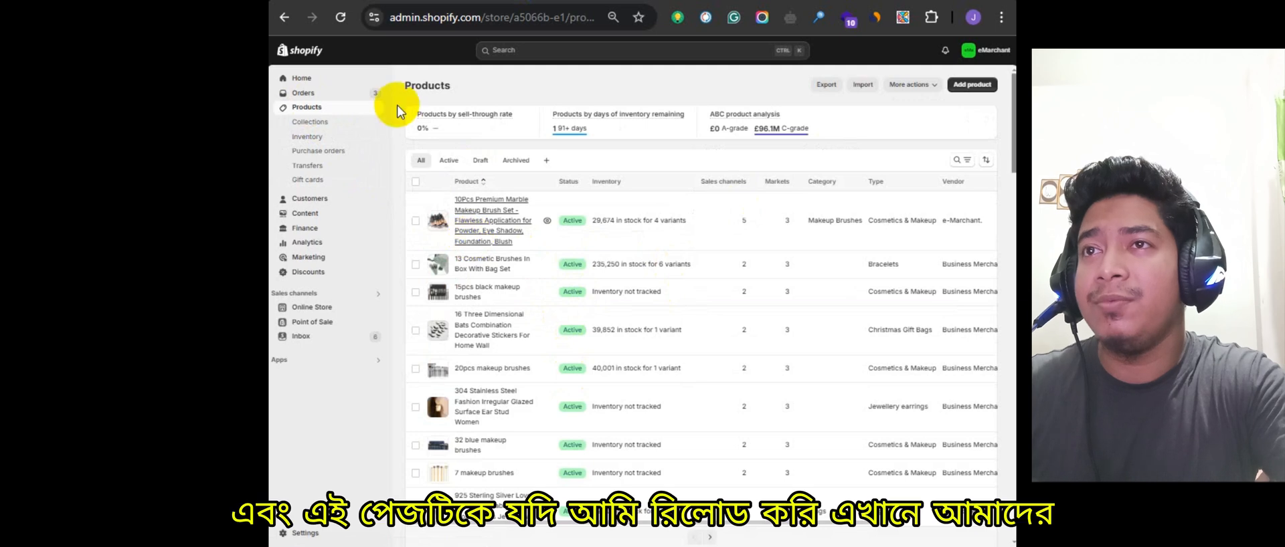
pyautogui.click(344, 27)
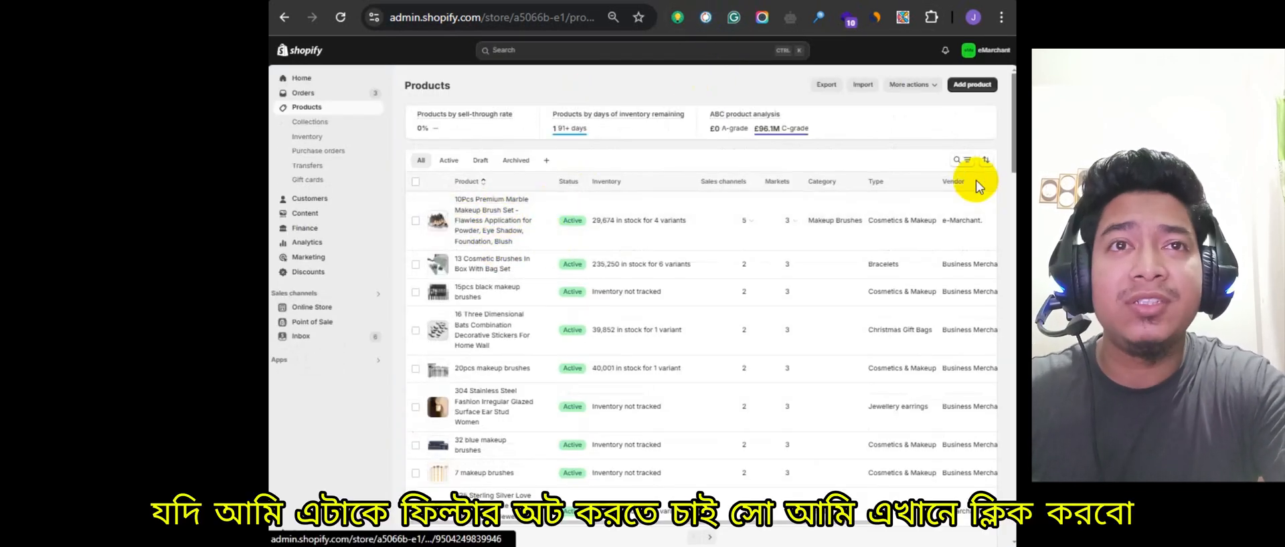
pyautogui.click(963, 163)
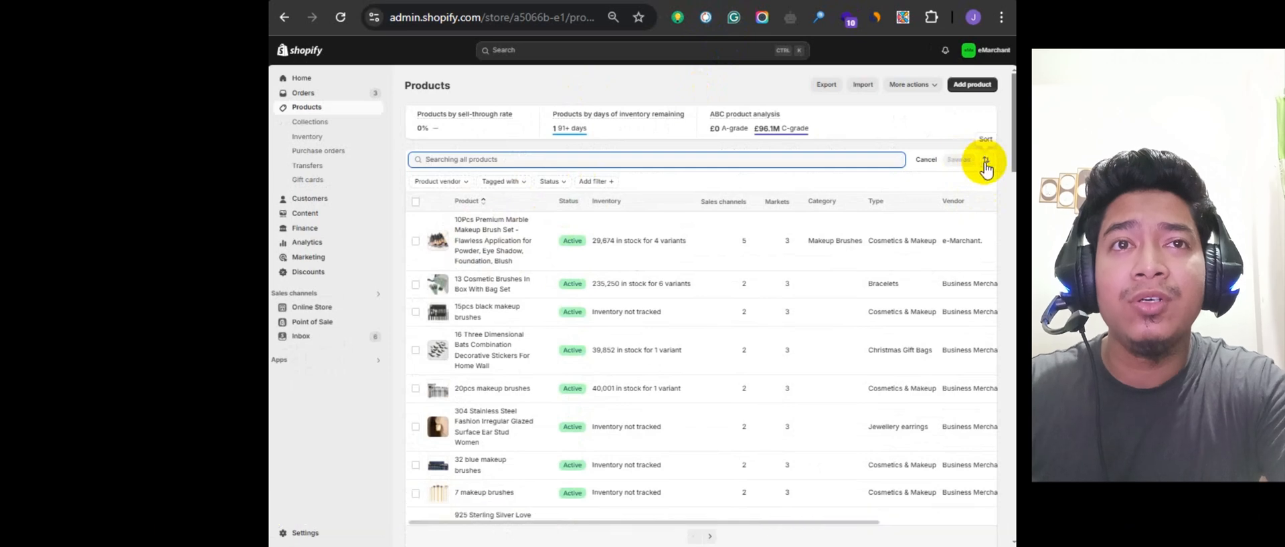
pyautogui.click(986, 159)
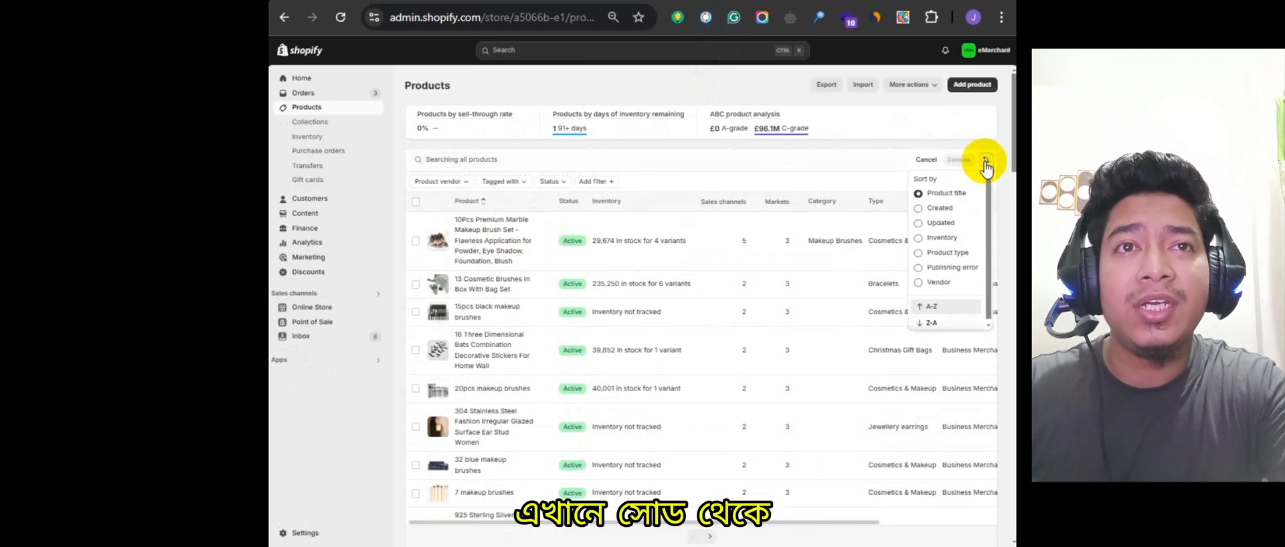
pyautogui.click(950, 226)
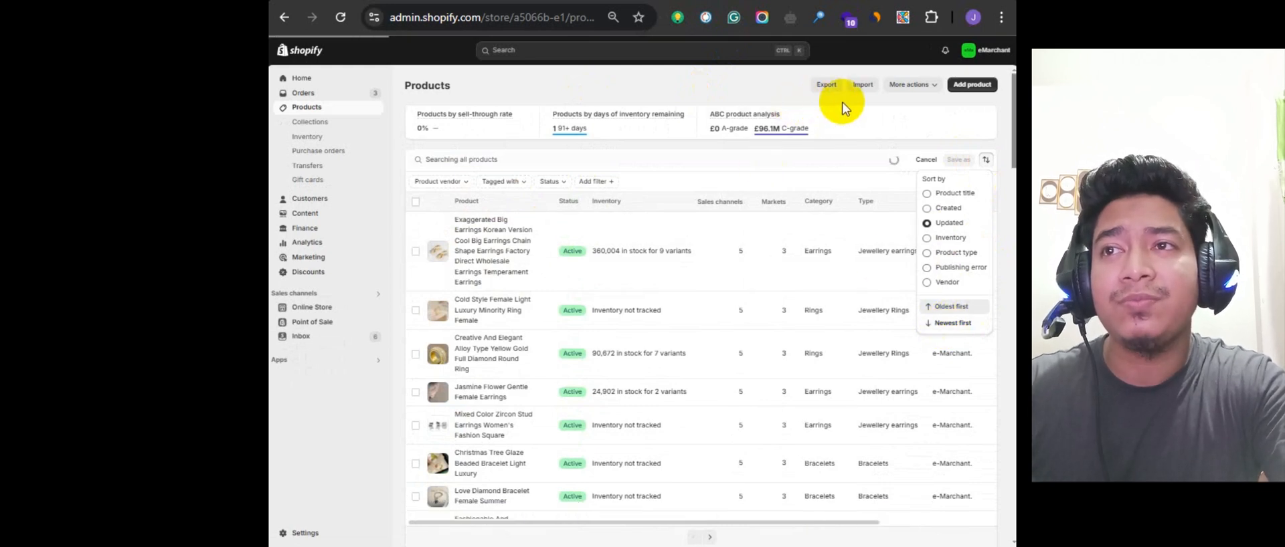
pyautogui.click(910, 125)
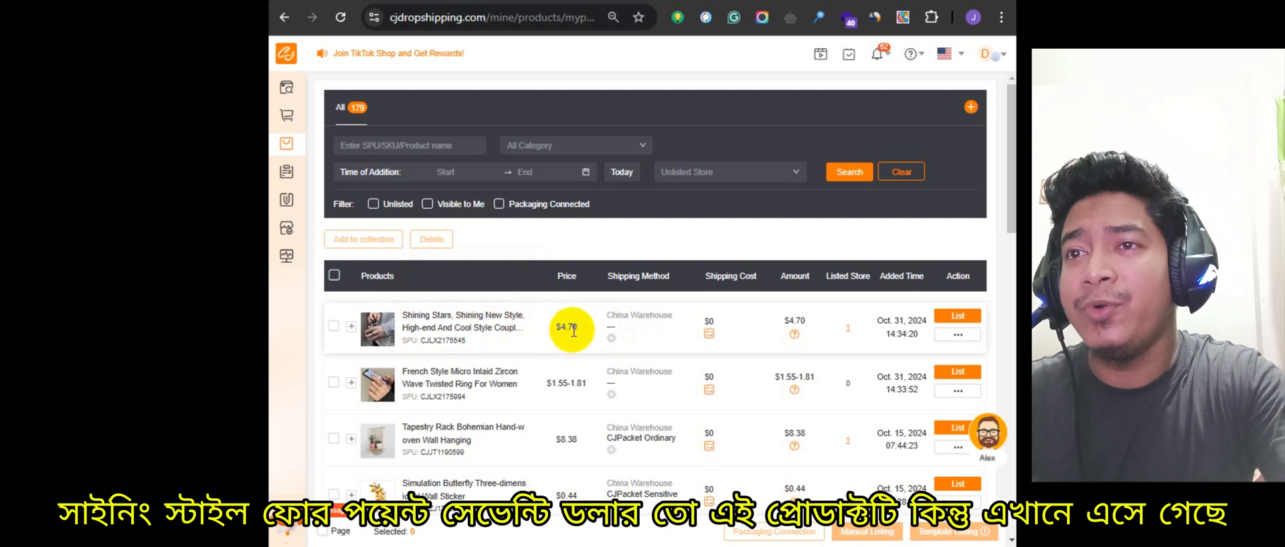
# Step: Open the imported Shining Stars couple's ring in the Shopify admin, review its details and return to the product list
pyautogui.click(528, 4)
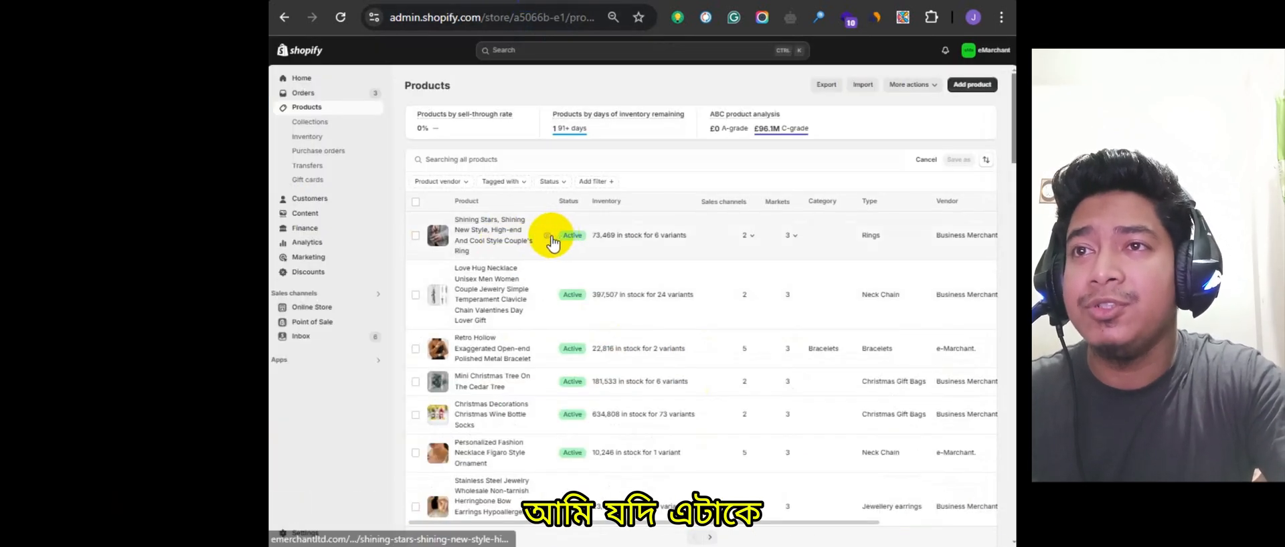
pyautogui.click(493, 243)
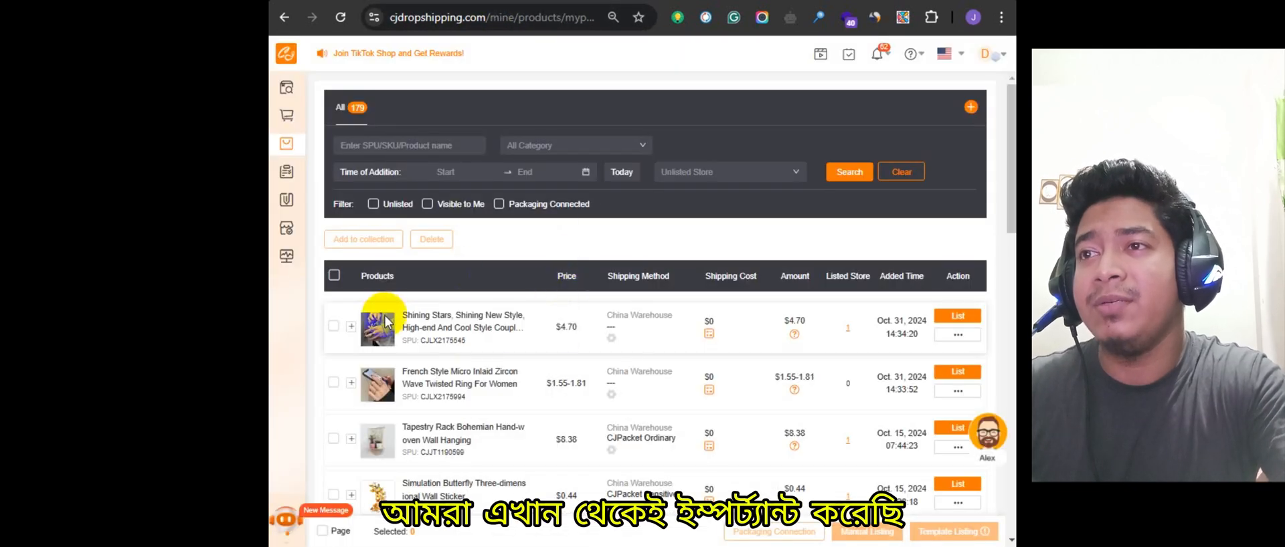
pyautogui.moveTo(385, 324)
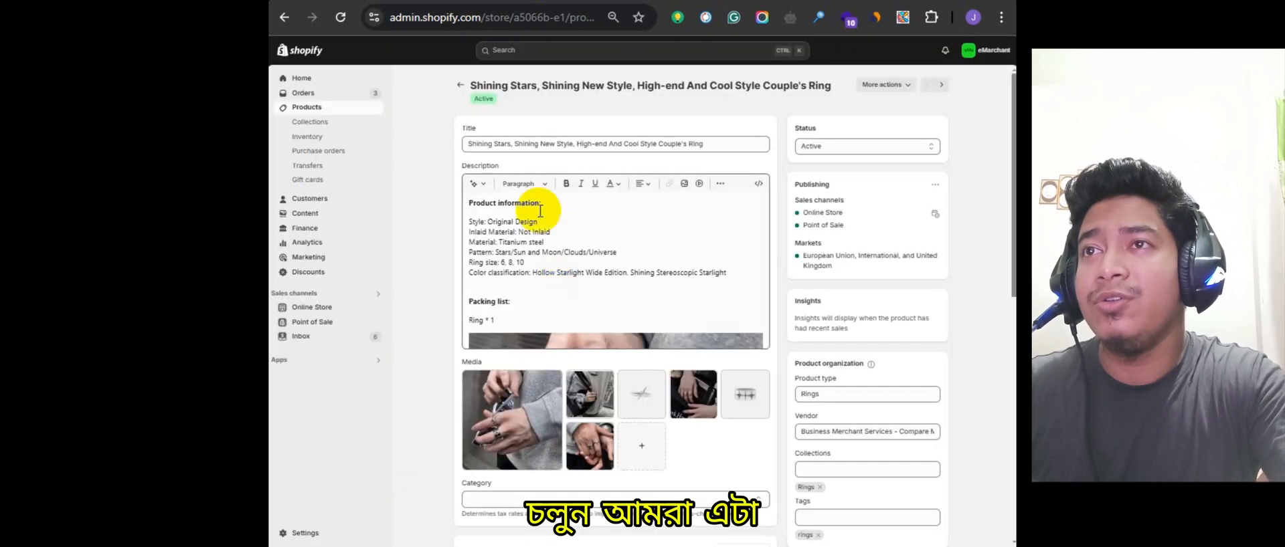
pyautogui.click(460, 87)
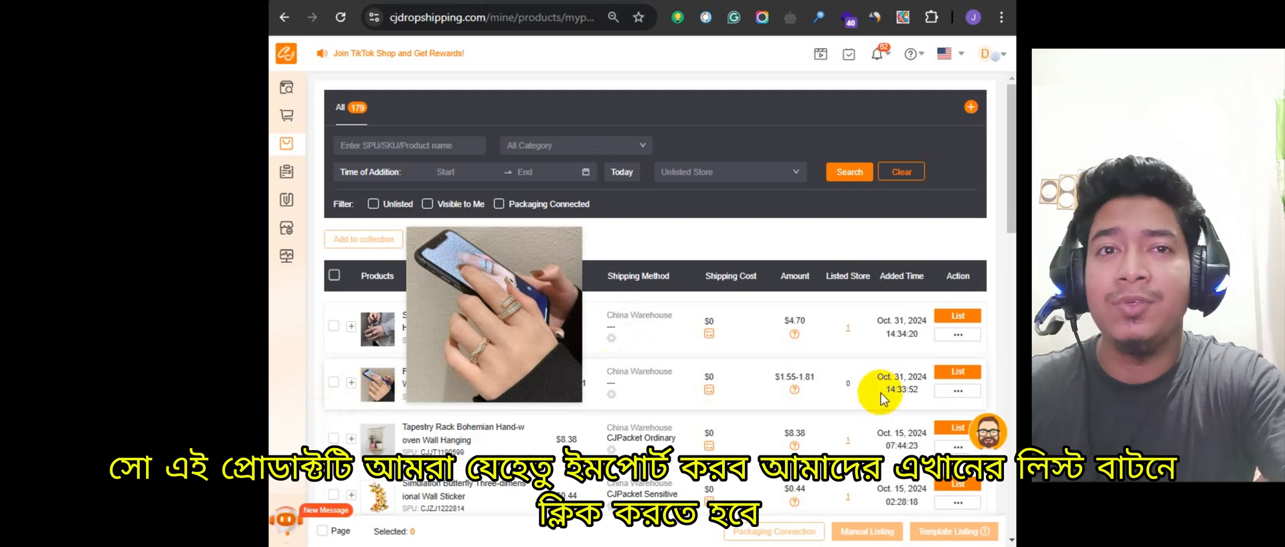
# Step: Start the store listing for the French Style Micro Inlaid Zircon ring in CJdropshipping, with Charge Tax enabled and product type Rings
pyautogui.click(958, 373)
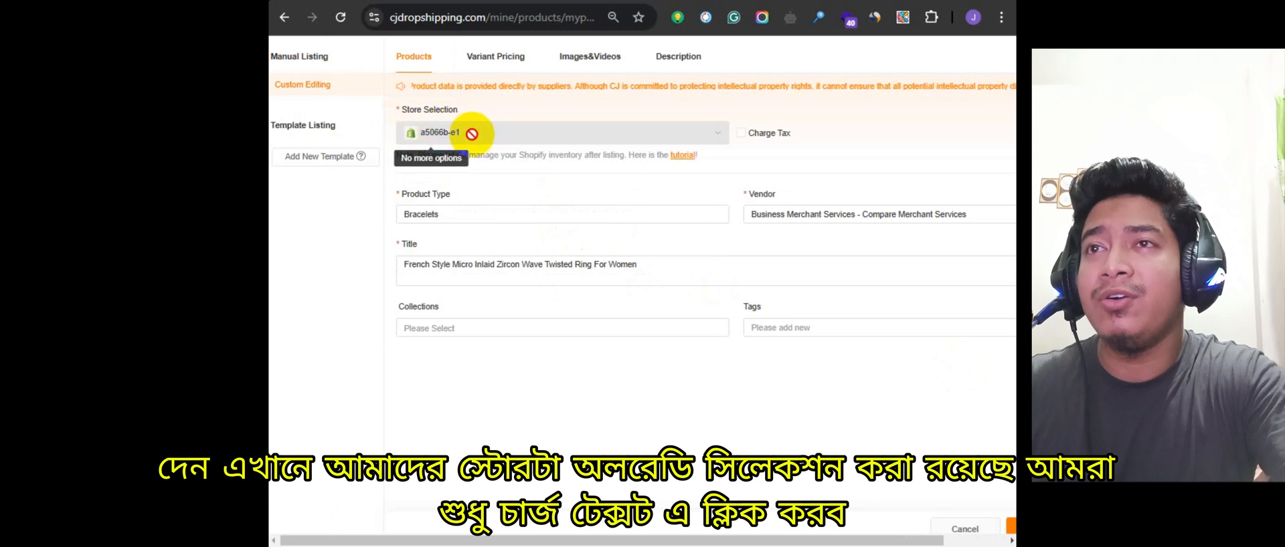
pyautogui.click(741, 133)
pyautogui.click(488, 218)
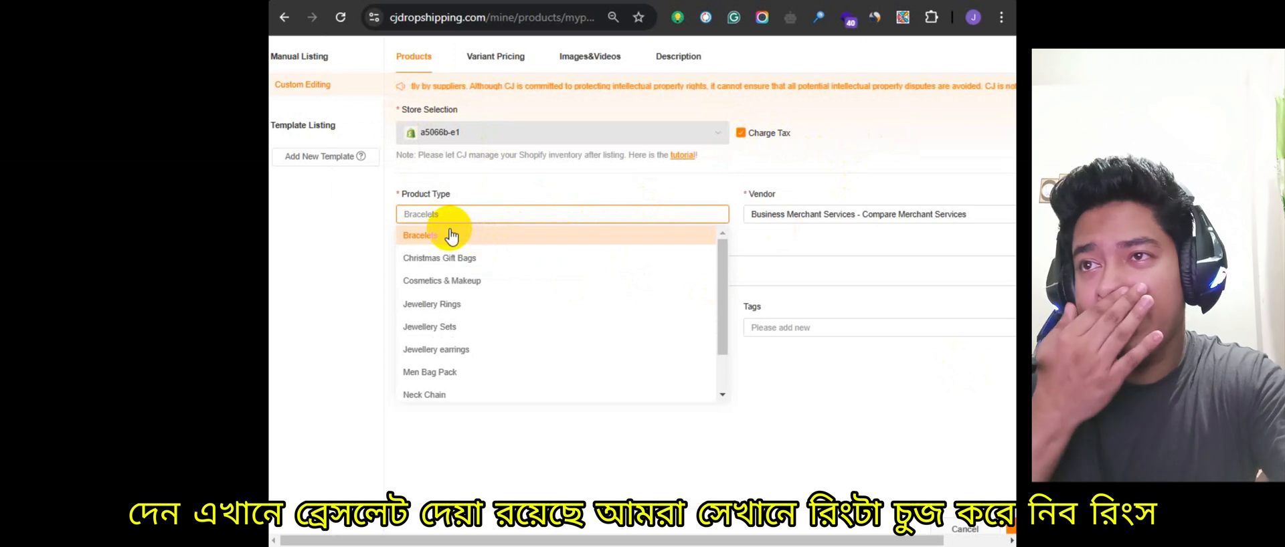
pyautogui.scroll(-2, 459, 332)
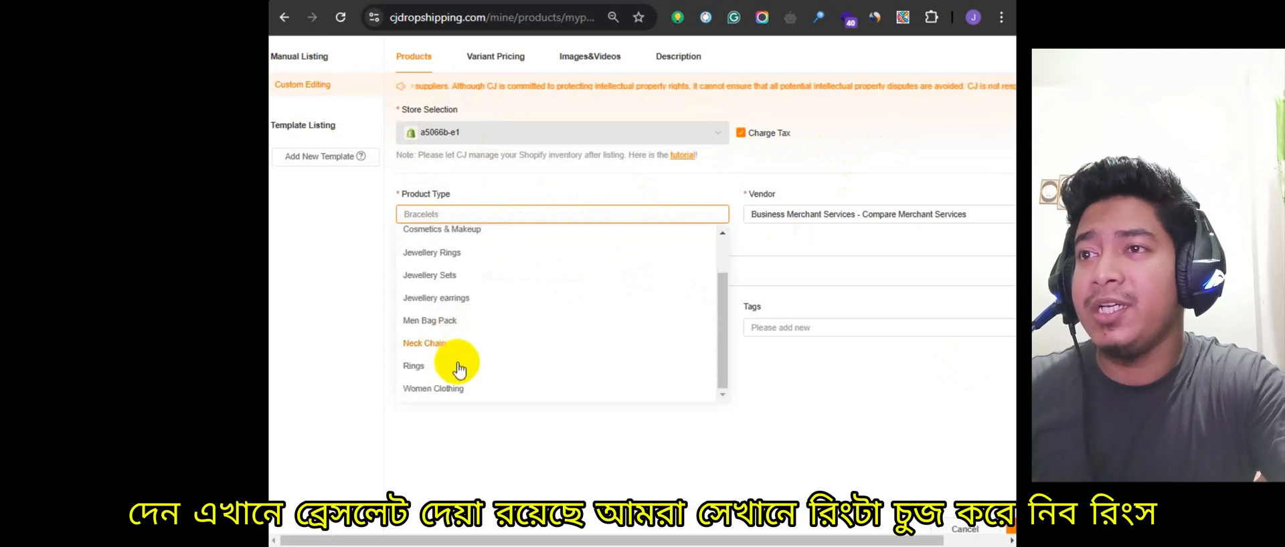
pyautogui.click(420, 365)
# Step: Keep Business Merchant Services - Compare Merchant Services as the French Style ring listing's vendor
pyautogui.click(659, 263)
pyautogui.click(793, 212)
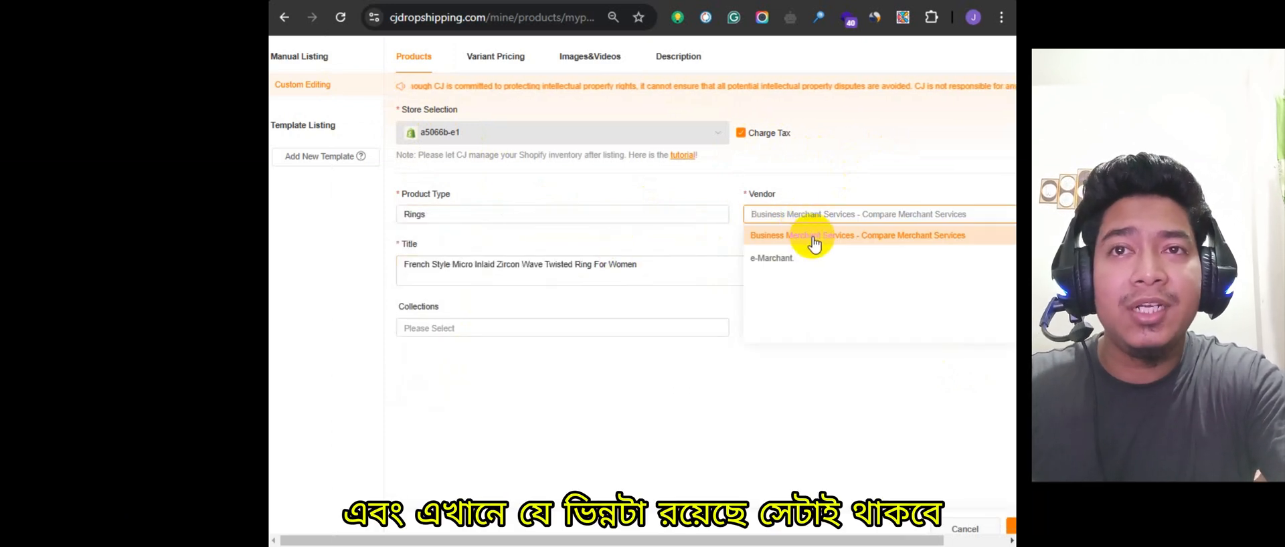
pyautogui.click(793, 235)
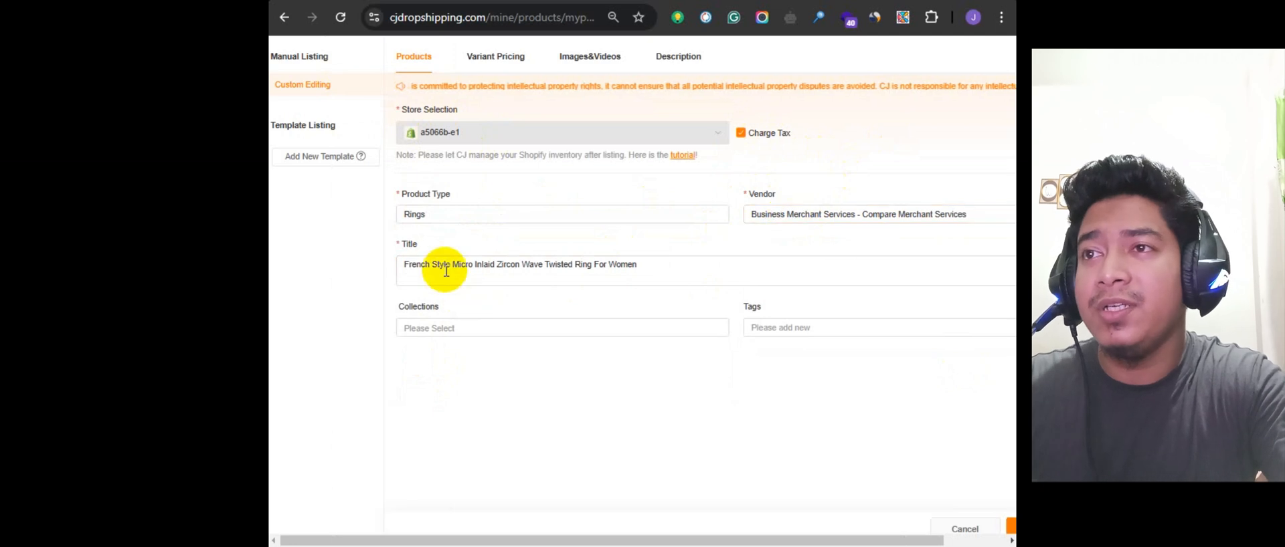
# Step: Keep the French Style ring listing's title and assign the product to the Rings collection
pyautogui.click(628, 273)
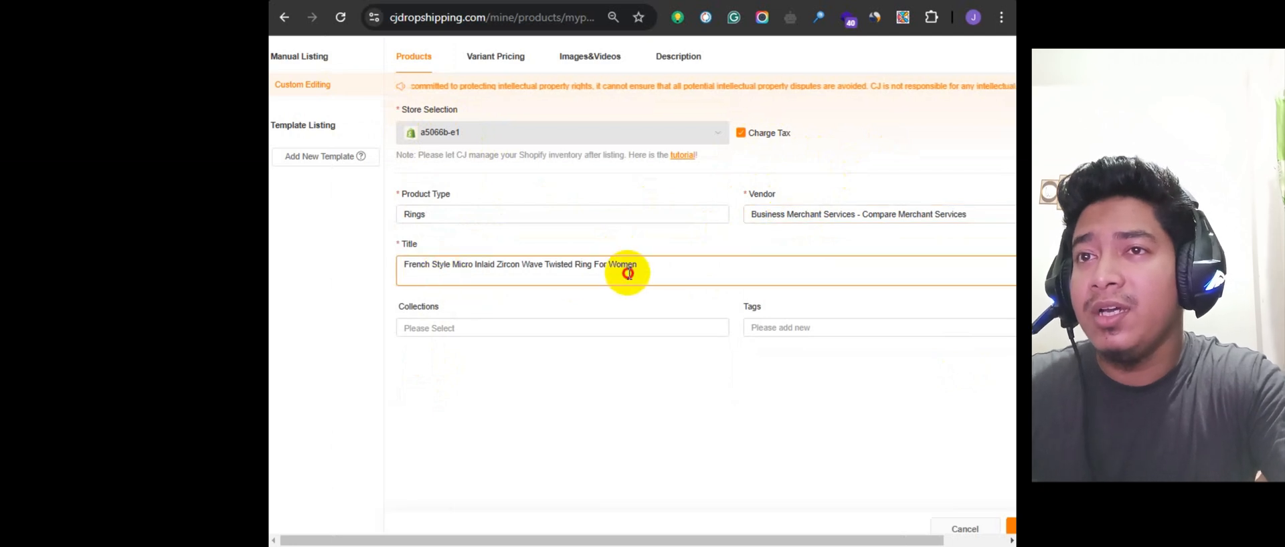
pyautogui.moveTo(699, 266); pyautogui.dragTo(396, 298)
pyautogui.click(703, 272)
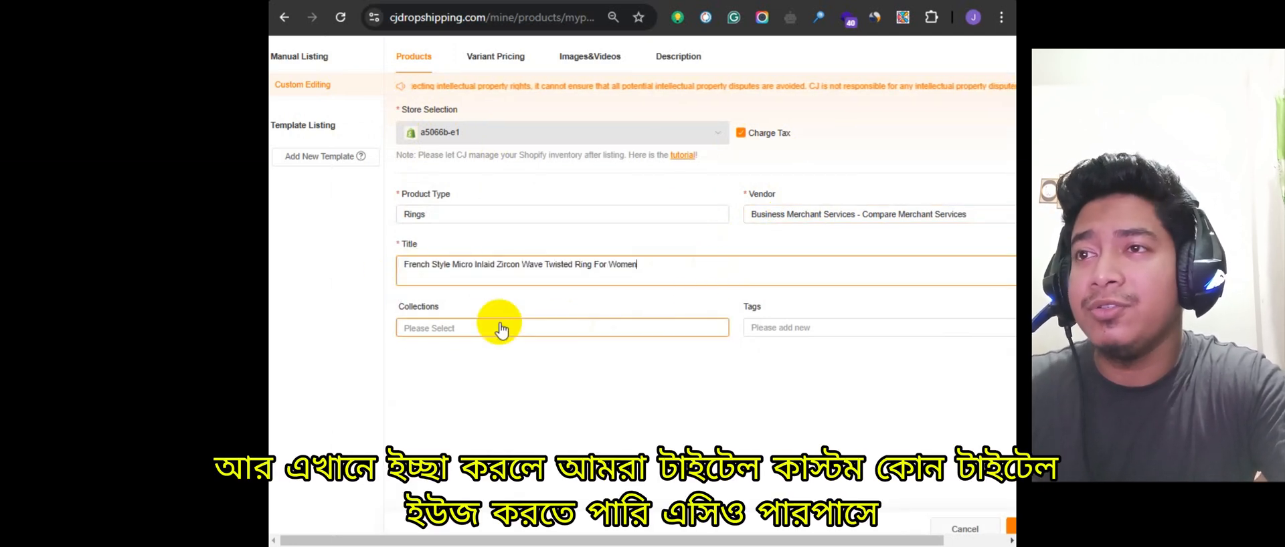
pyautogui.click(422, 330)
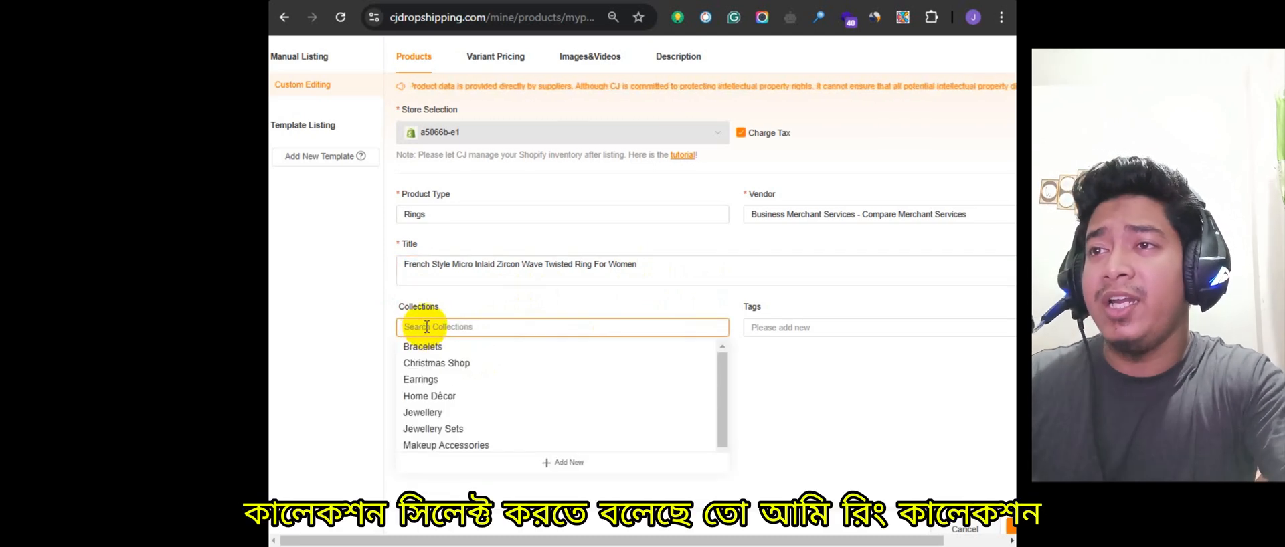
pyautogui.scroll(-1, 459, 415)
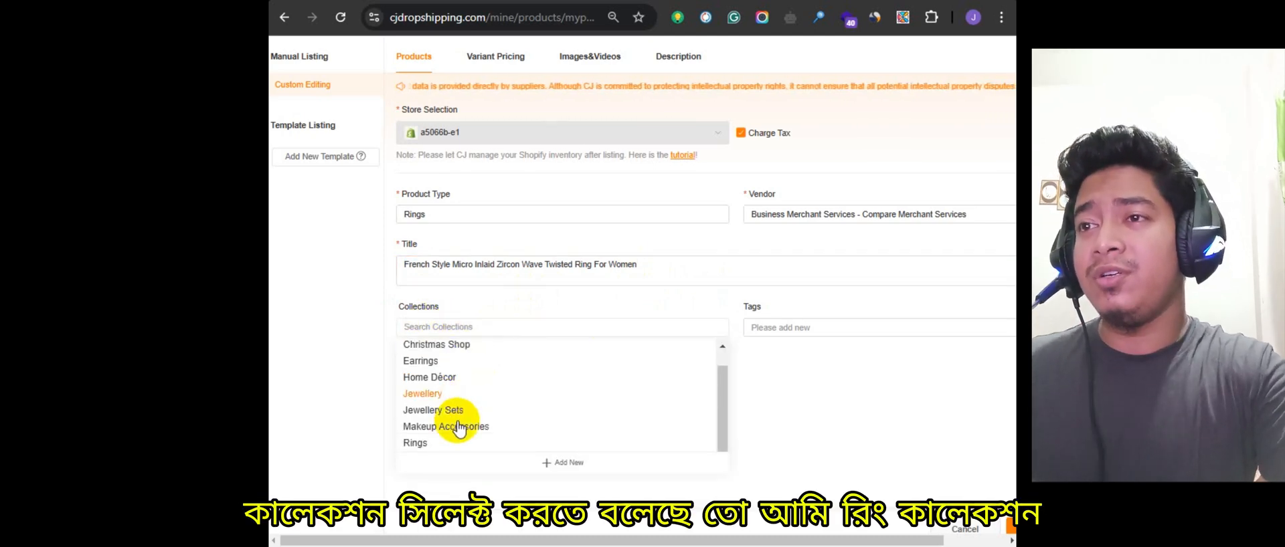
pyautogui.click(414, 443)
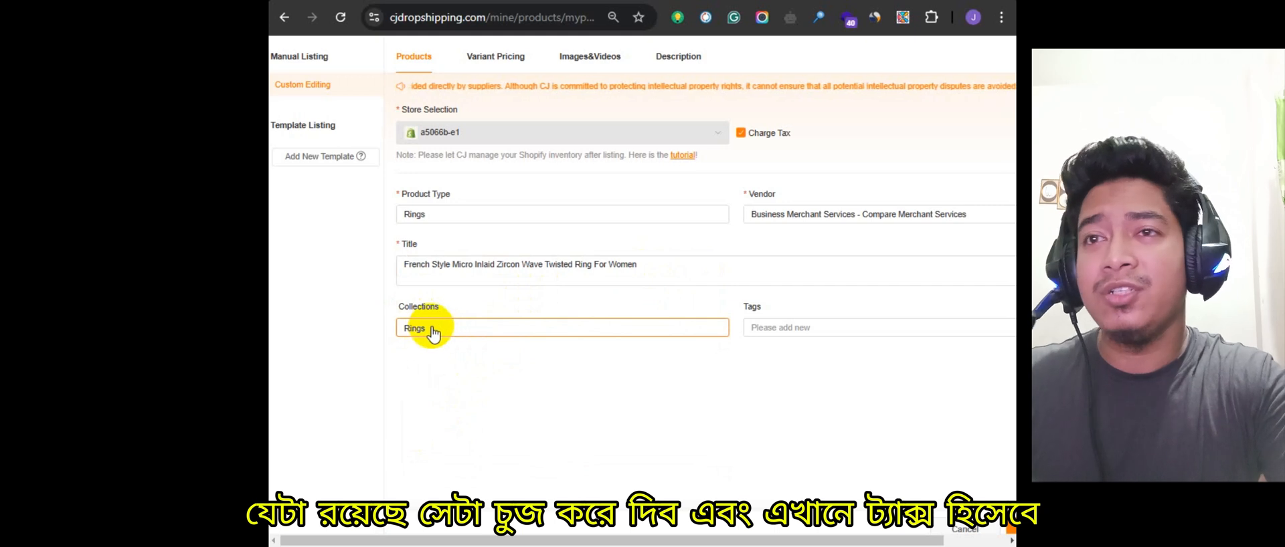
# Step: Add the tag "rings" to the French Style ring listing
pyautogui.click(809, 327)
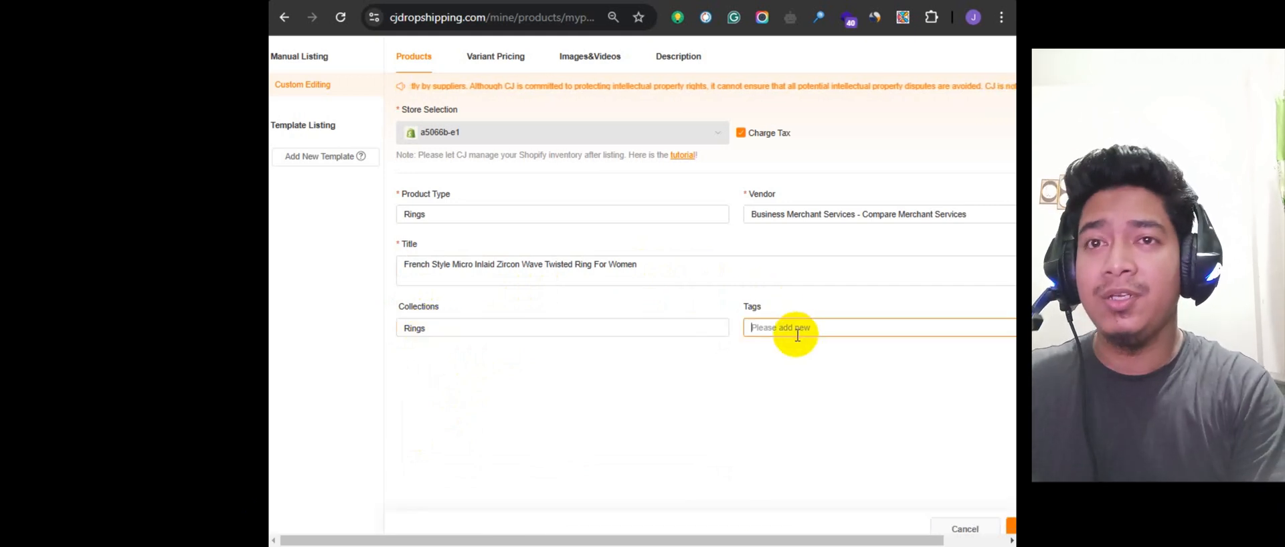
pyautogui.write('rign')
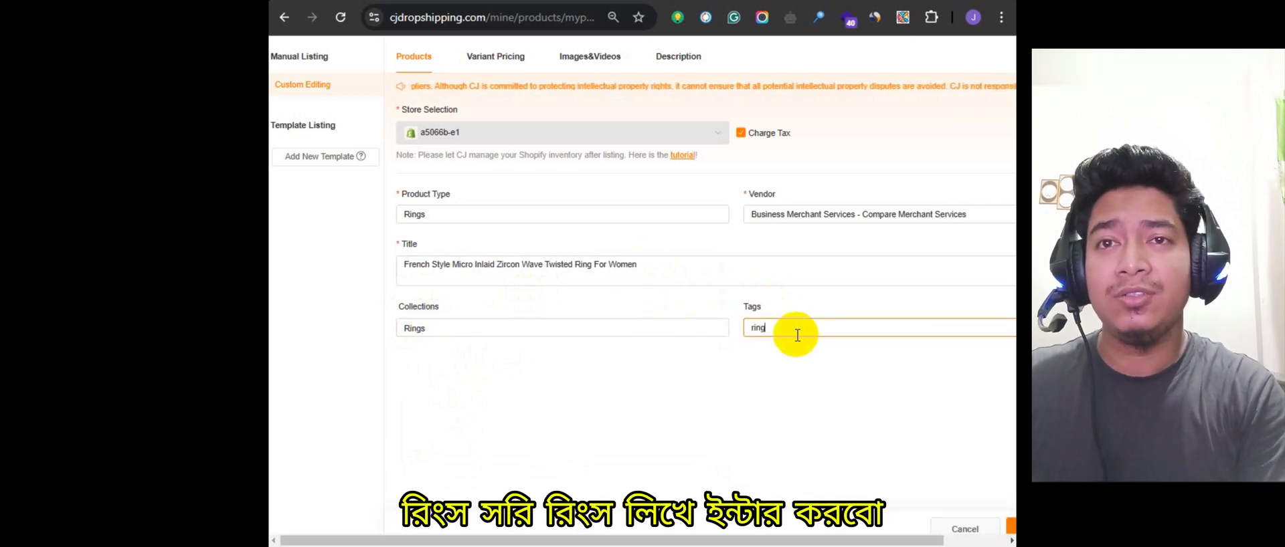
pyautogui.write('s')
pyautogui.press('Return')
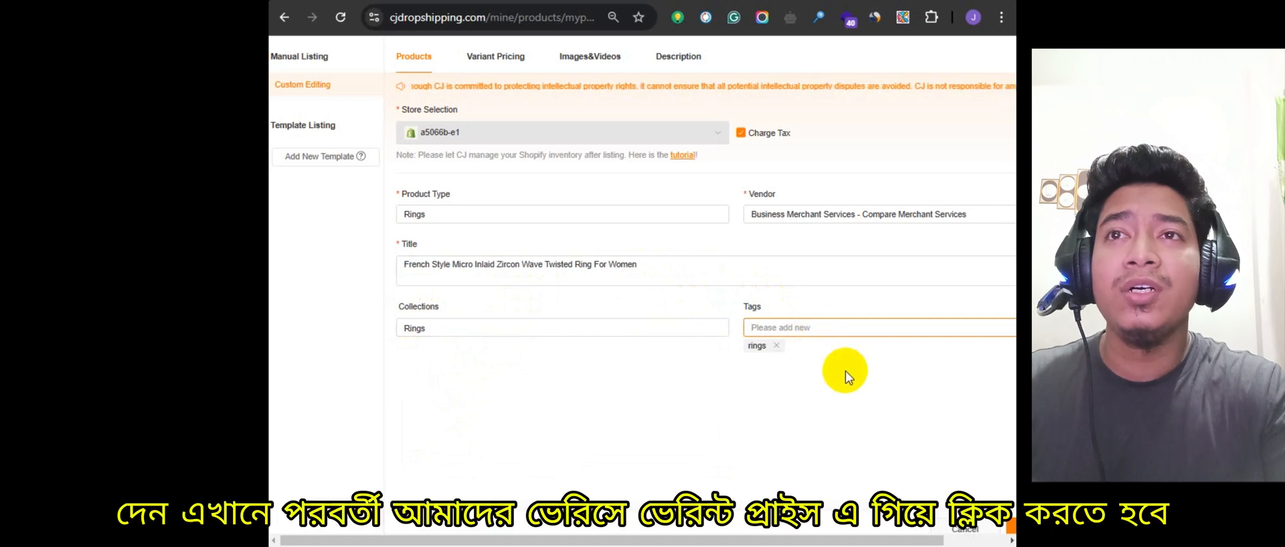
# Step: Review the costs in the ring's variant pricing and set the selling price of both variants to 10 GBP
pyautogui.click(499, 58)
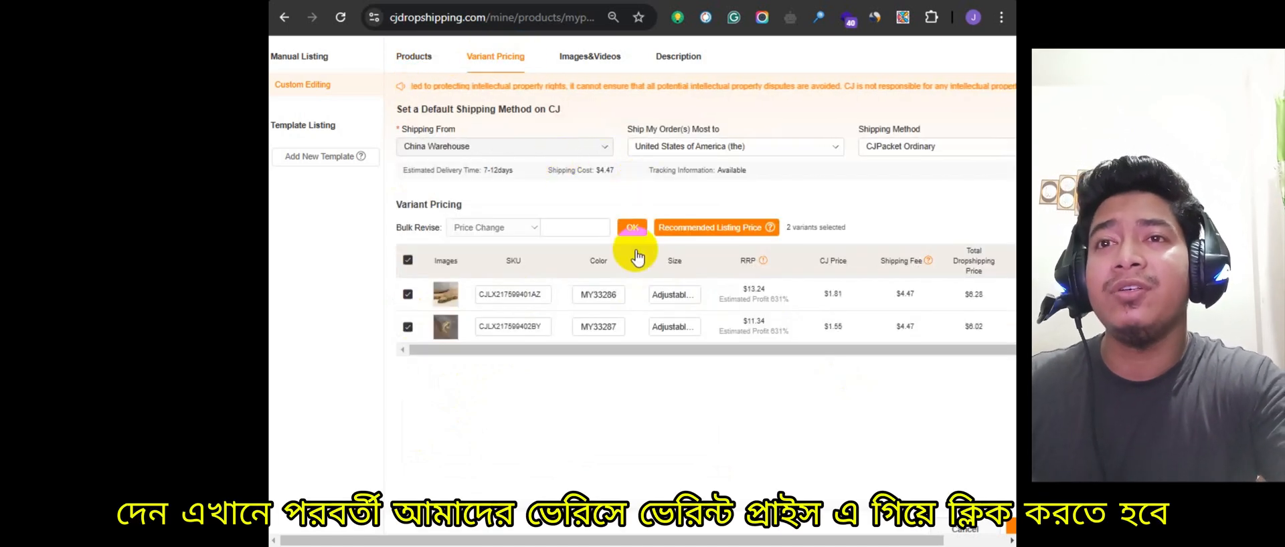
pyautogui.moveTo(663, 349); pyautogui.dragTo(733, 351)
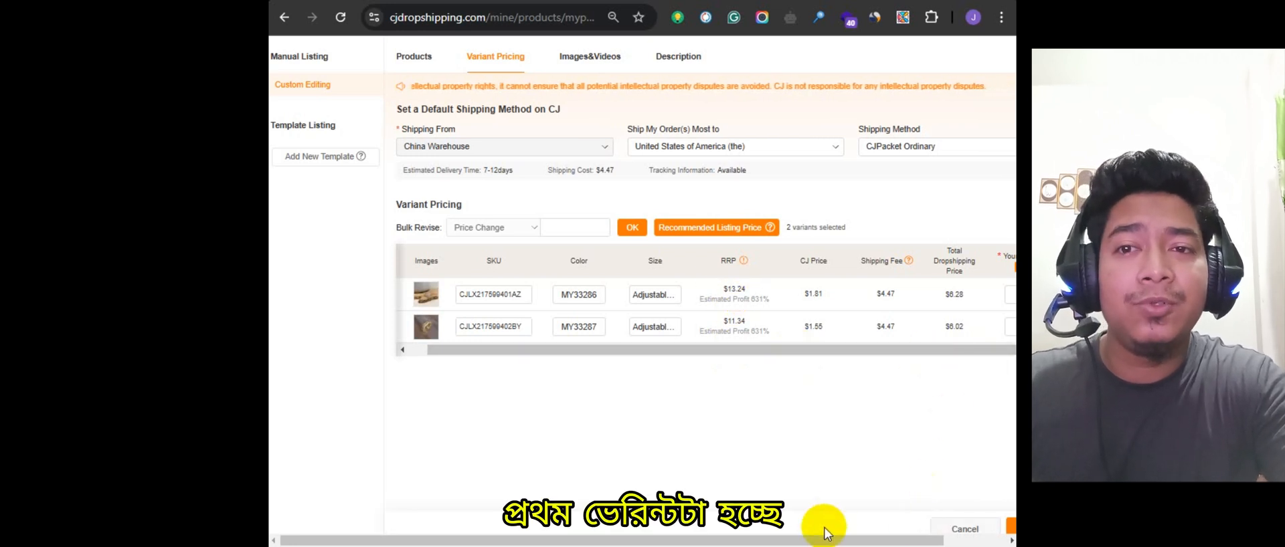
pyautogui.moveTo(780, 540); pyautogui.dragTo(846, 539)
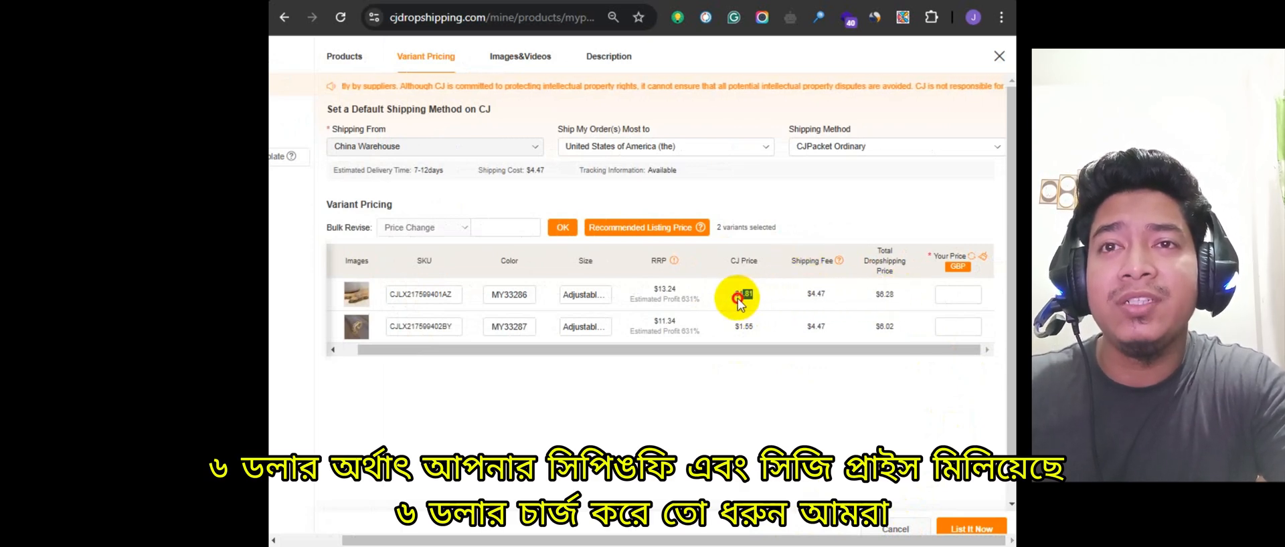
pyautogui.moveTo(737, 299); pyautogui.dragTo(733, 298)
pyautogui.moveTo(901, 295); pyautogui.dragTo(875, 298)
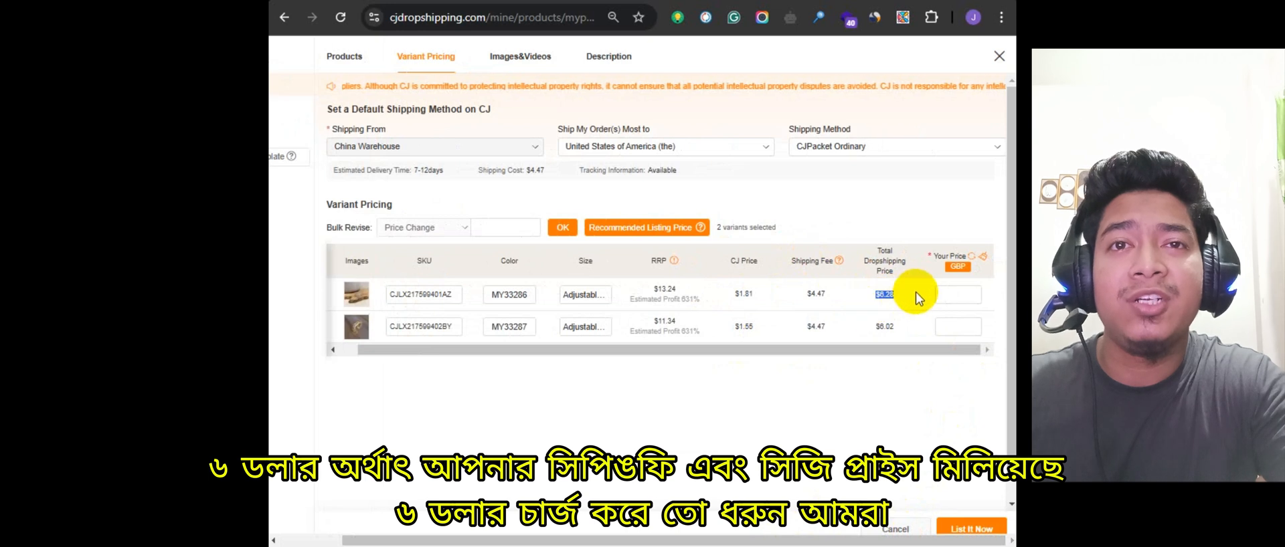
pyautogui.click(962, 295)
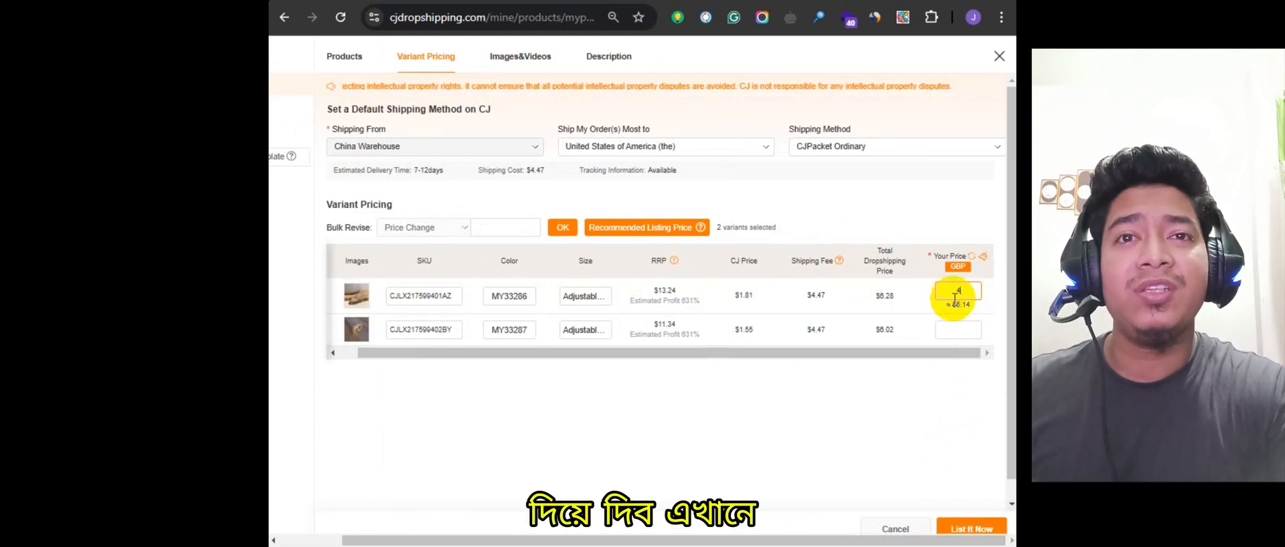
pyautogui.write('4')
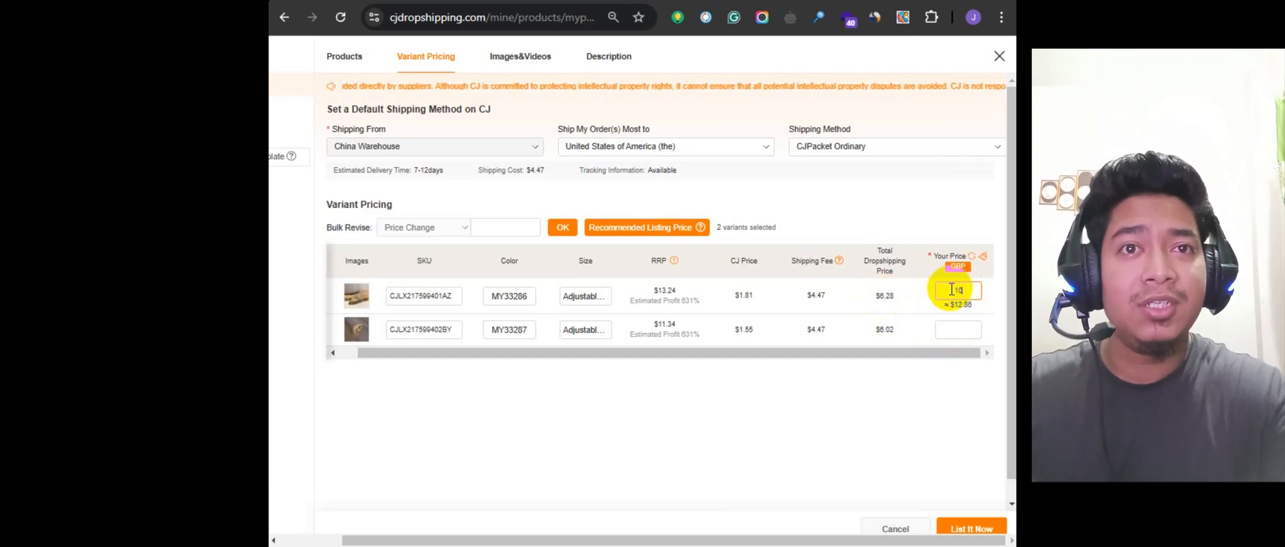
pyautogui.write('10')
pyautogui.click(960, 331)
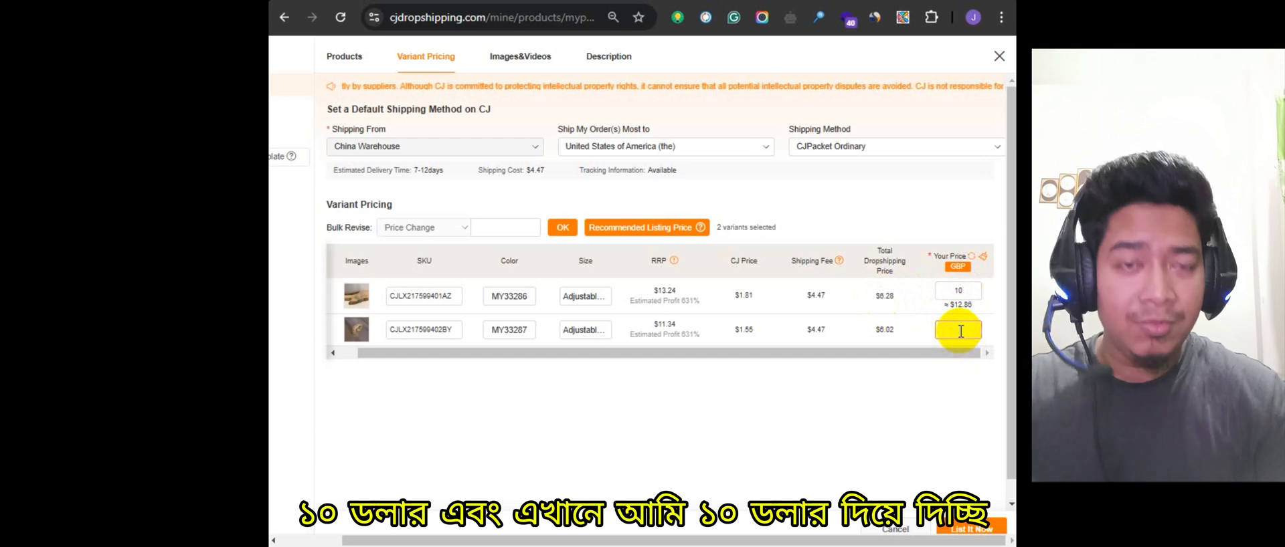
pyautogui.write('10')
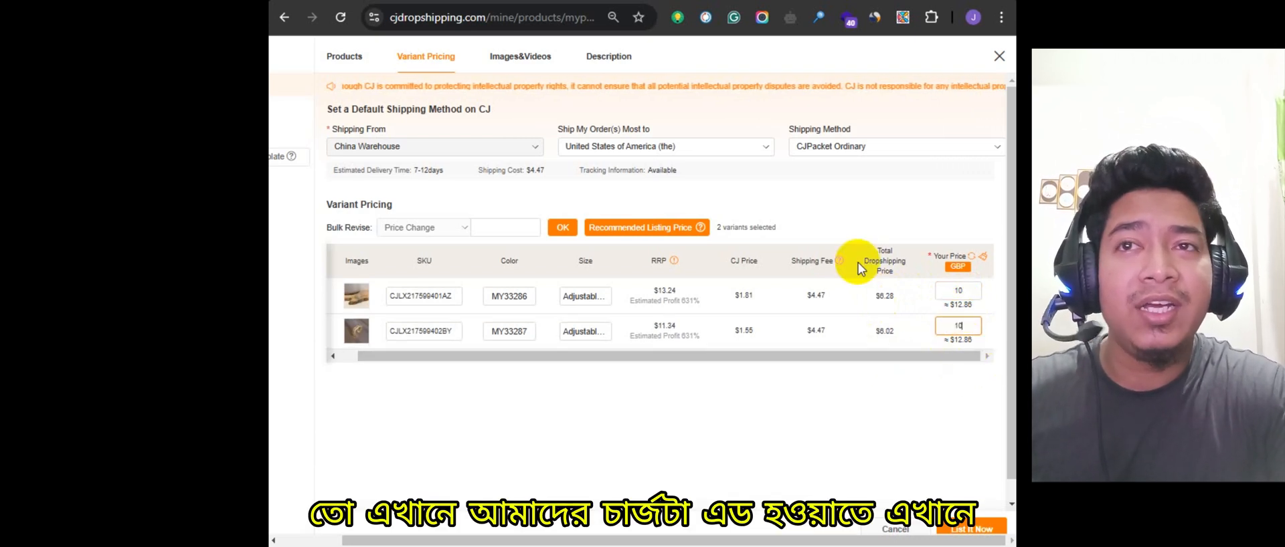
# Step: Check the converted variant price, publish the French Style ring to the store and reload the CJdropshipping product list
pyautogui.click(971, 306)
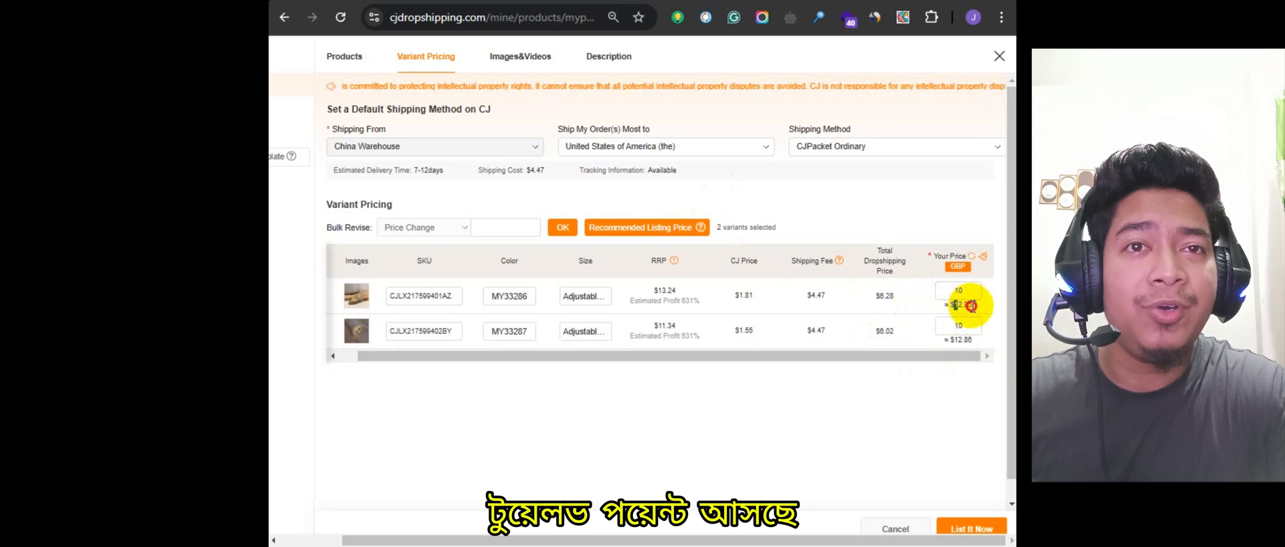
pyautogui.click(955, 293)
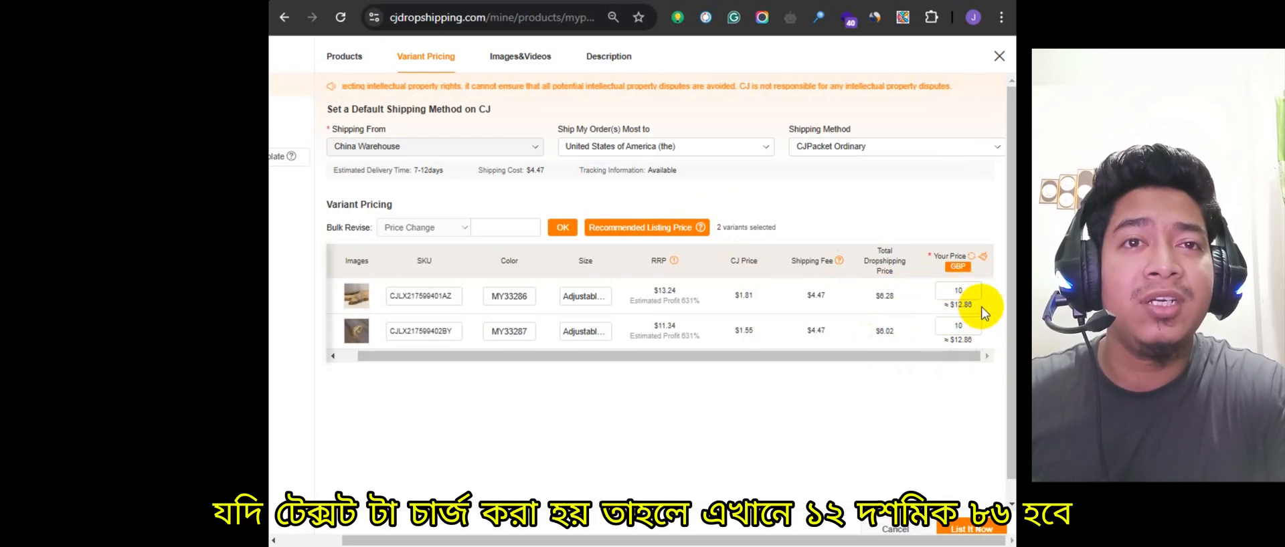
pyautogui.click(962, 307)
pyautogui.moveTo(964, 306); pyautogui.dragTo(956, 307)
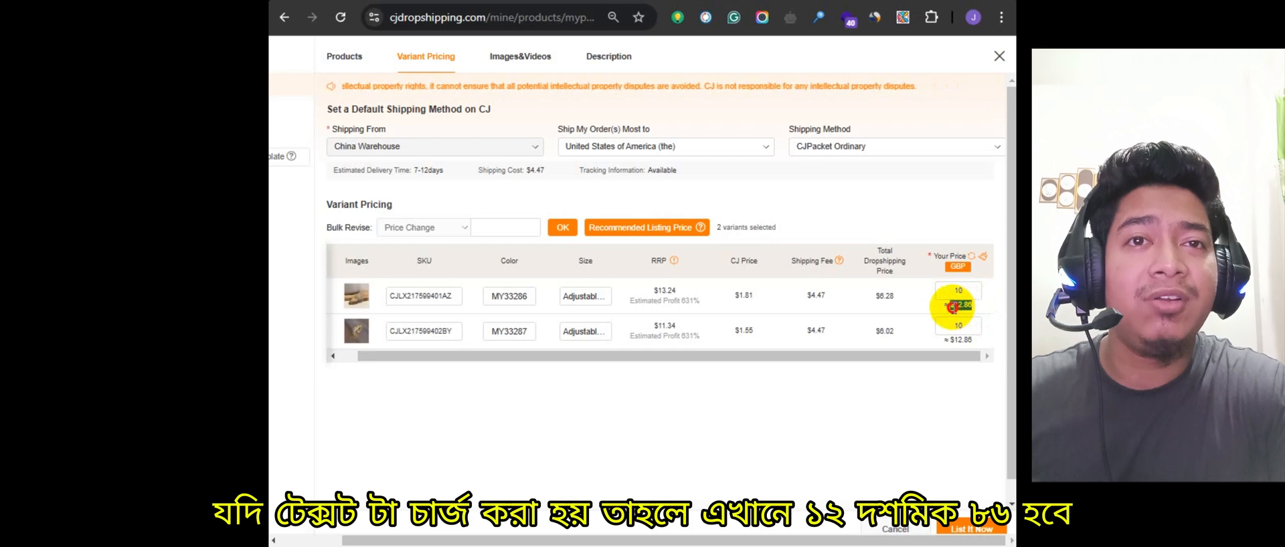
pyautogui.click(970, 528)
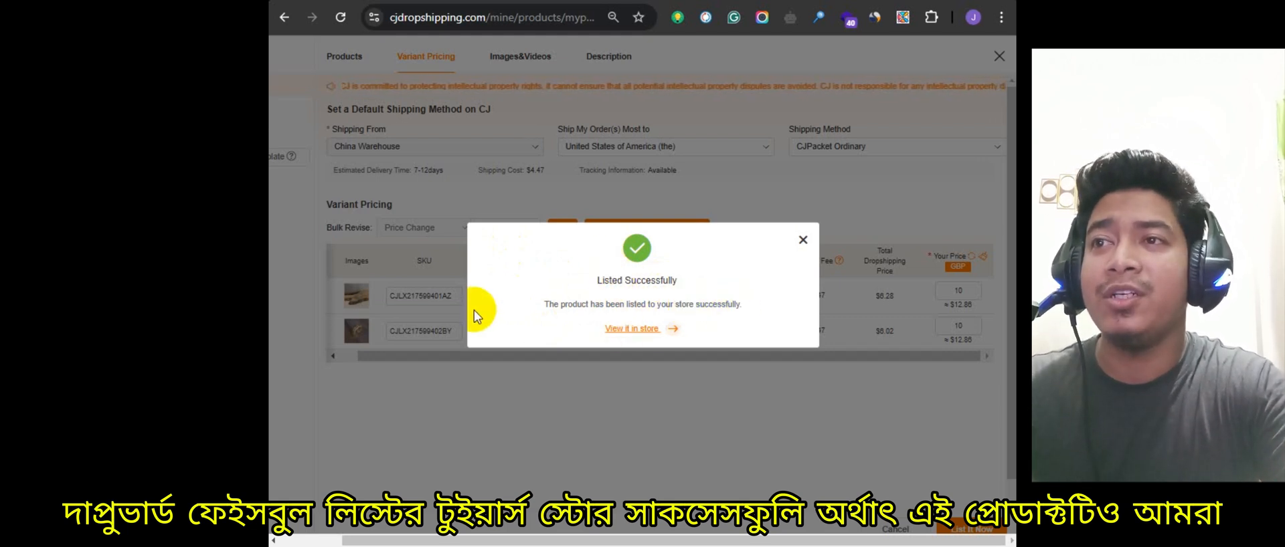
pyautogui.click(802, 243)
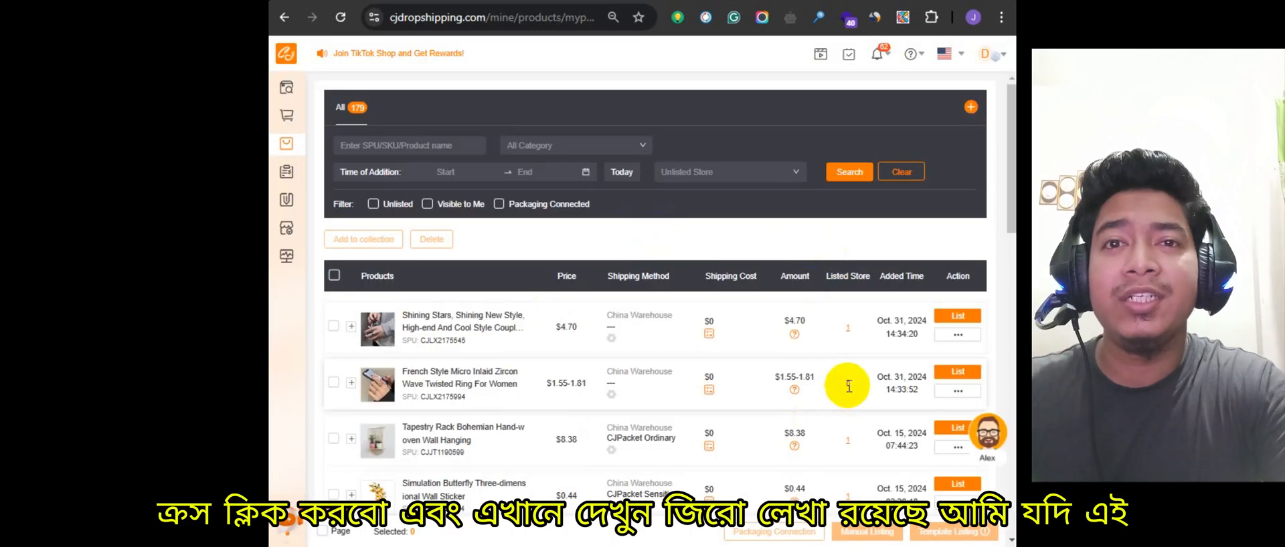
pyautogui.click(340, 19)
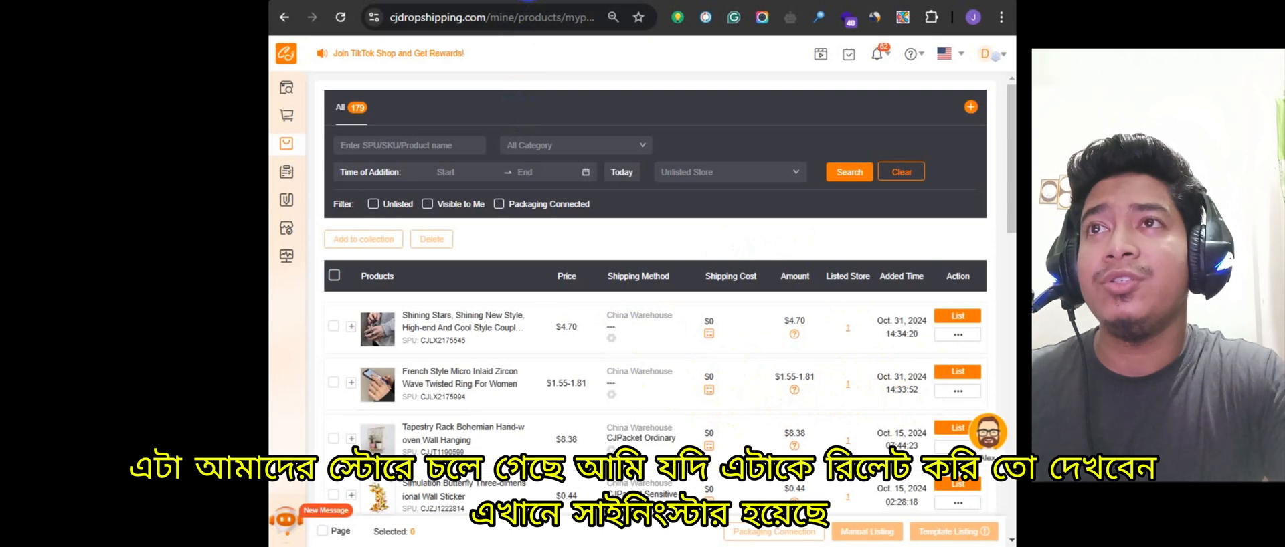
# Step: Switch to the Shopify admin and reload the product list to check for the French Style ring
pyautogui.click(527, 1)
pyautogui.click(341, 18)
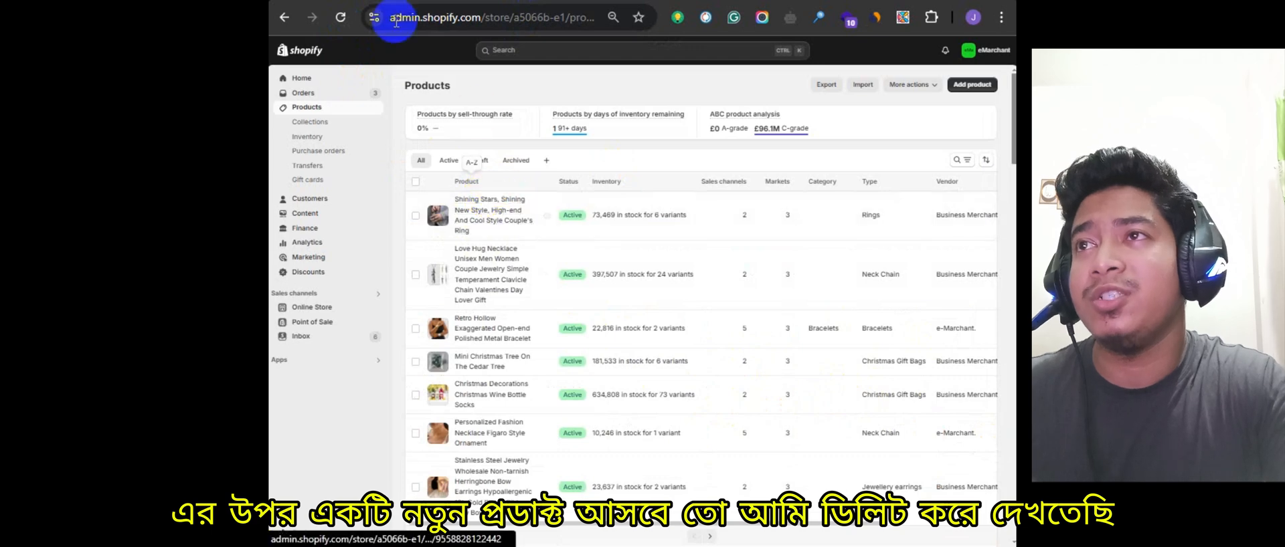
pyautogui.click(341, 18)
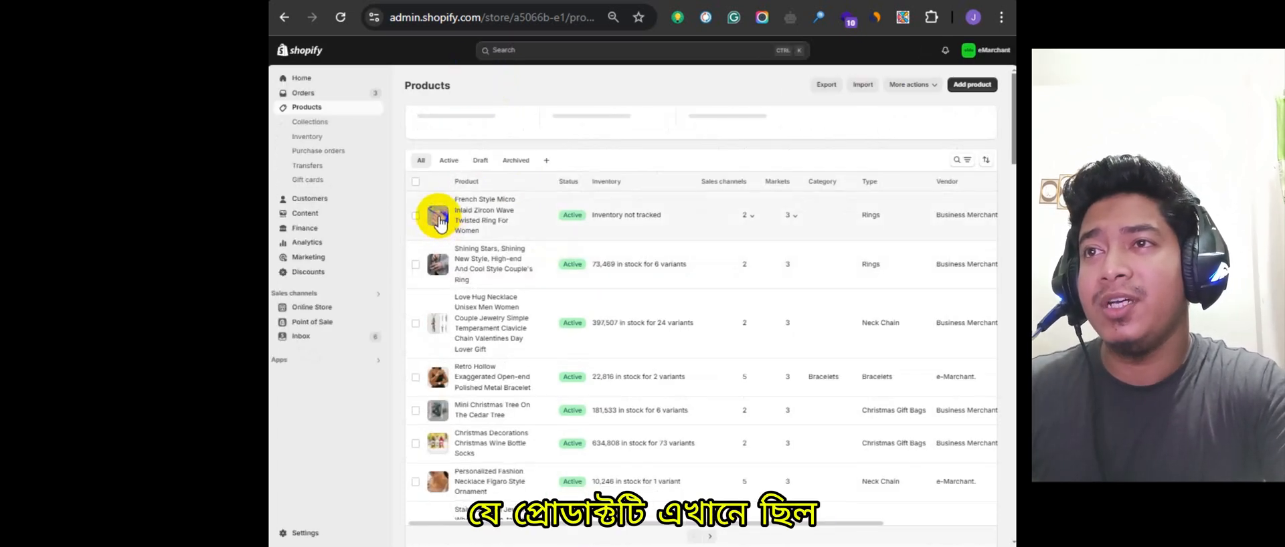
# Step: Compare the two rings' entries in CJdropshipping with the Shopify product list, and go to the CJdropshipping home page
pyautogui.click(482, 2)
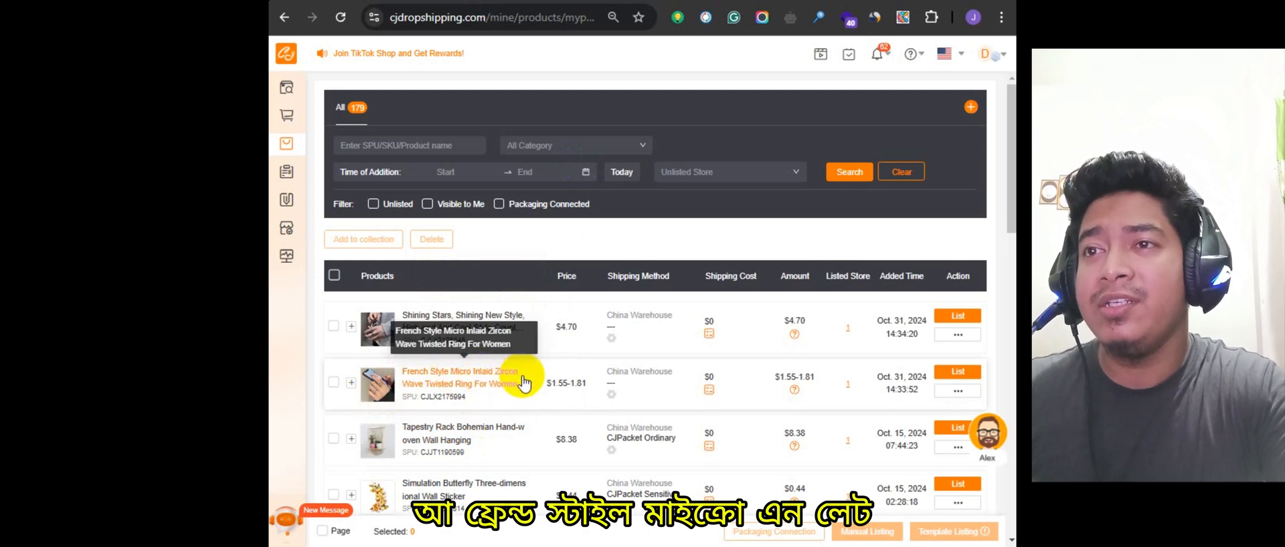
pyautogui.click(532, 2)
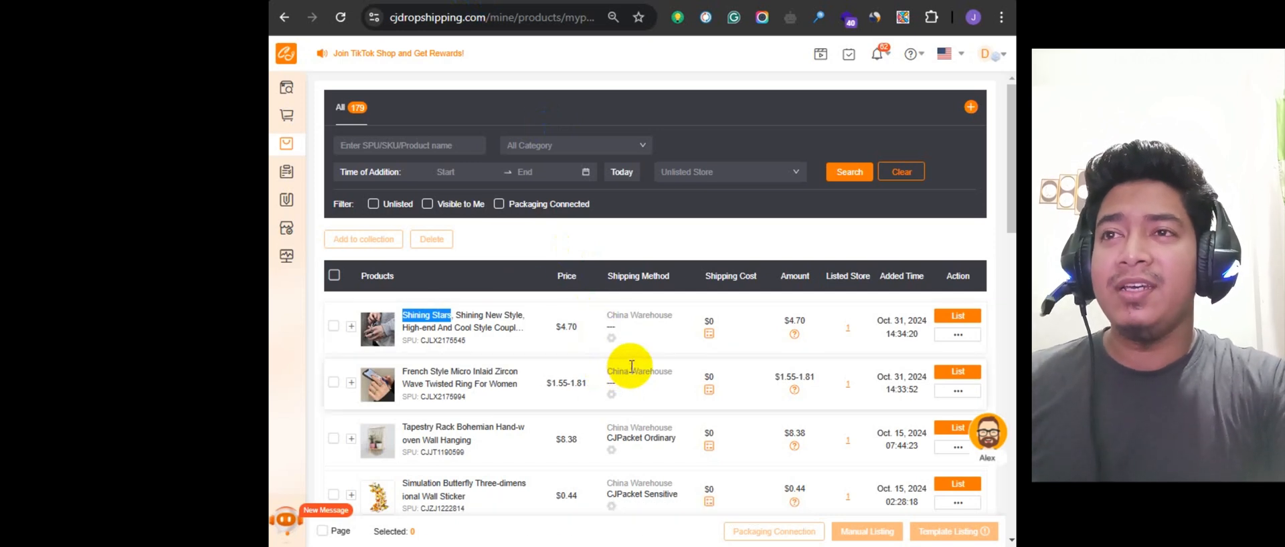
pyautogui.click(529, 241)
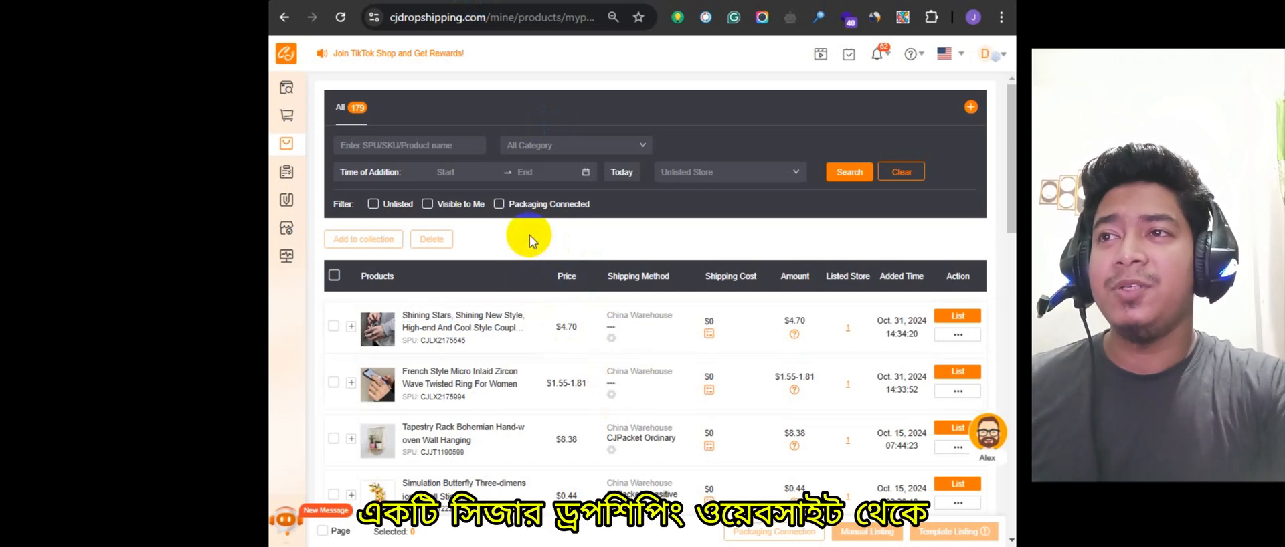
pyautogui.click(286, 54)
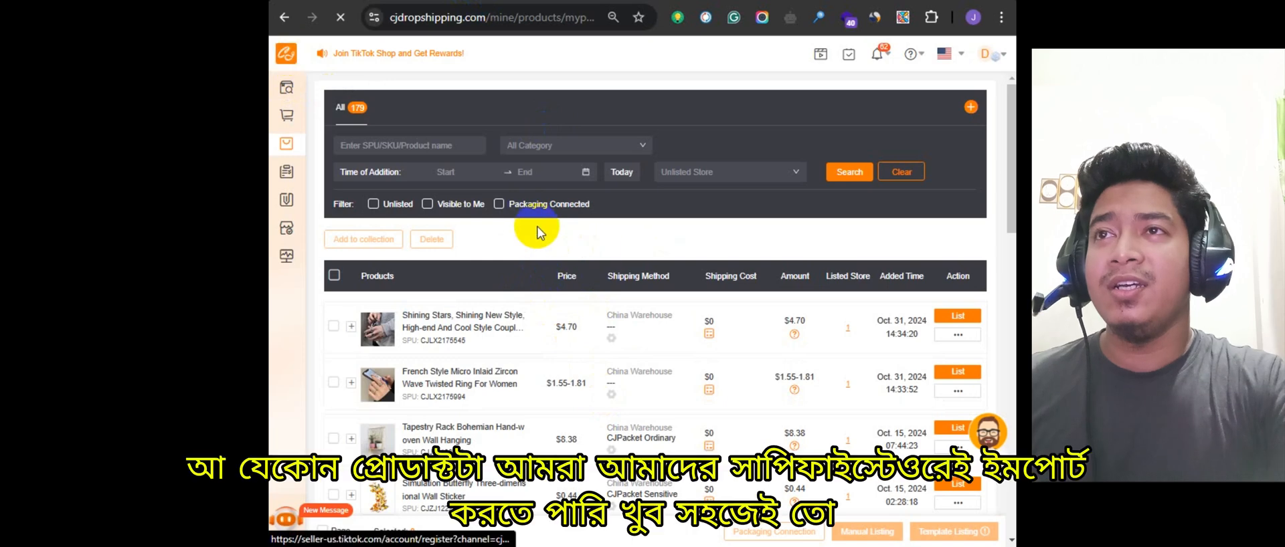